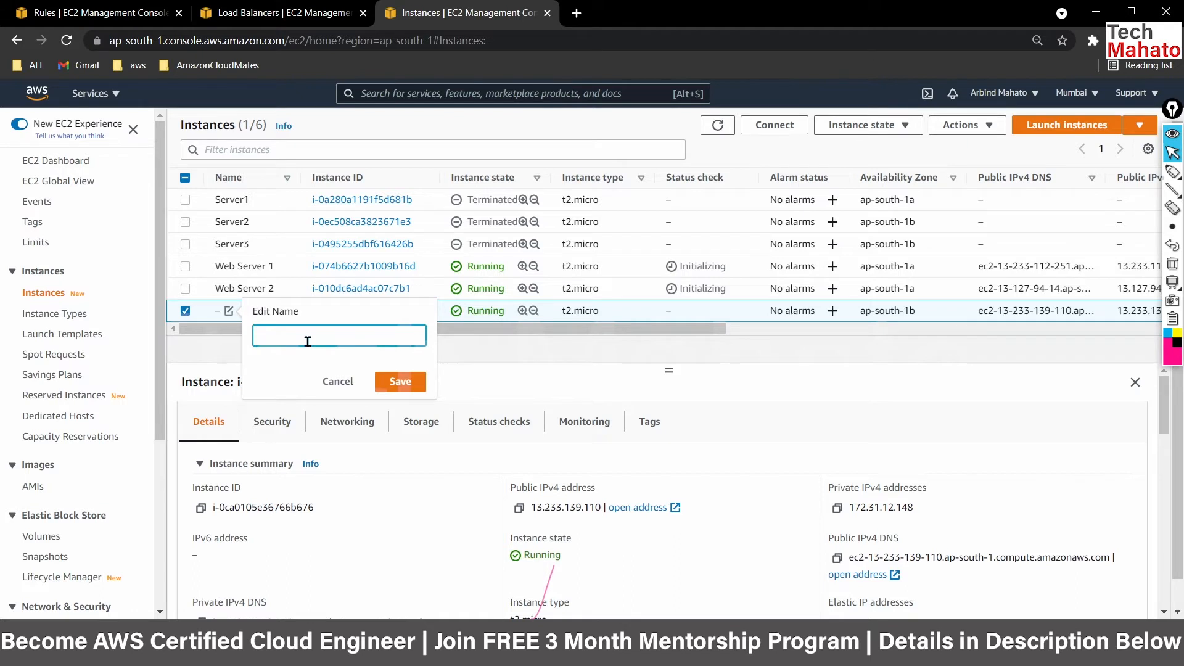
Name the unnamed running instance Web Server 3 and save the name
type("Web Server 1")
type("3")
left_click(392, 381)
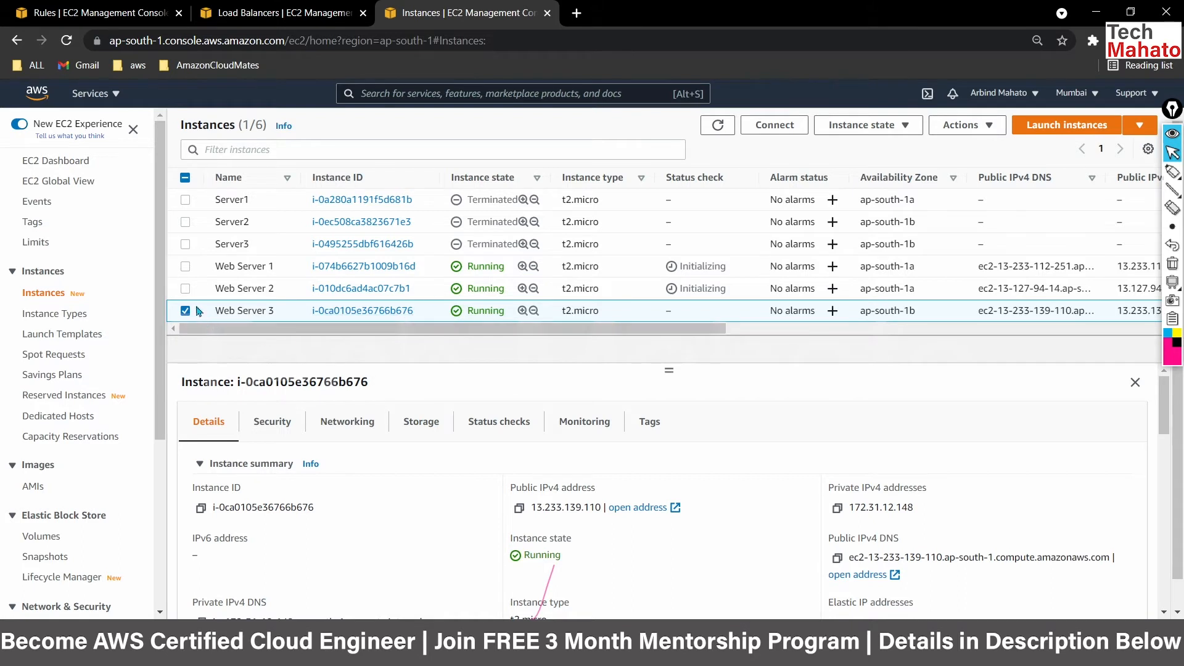
Copy Web Server 1's public IPv4 address and open it in a new browser tab to check its page
left_click(185, 267)
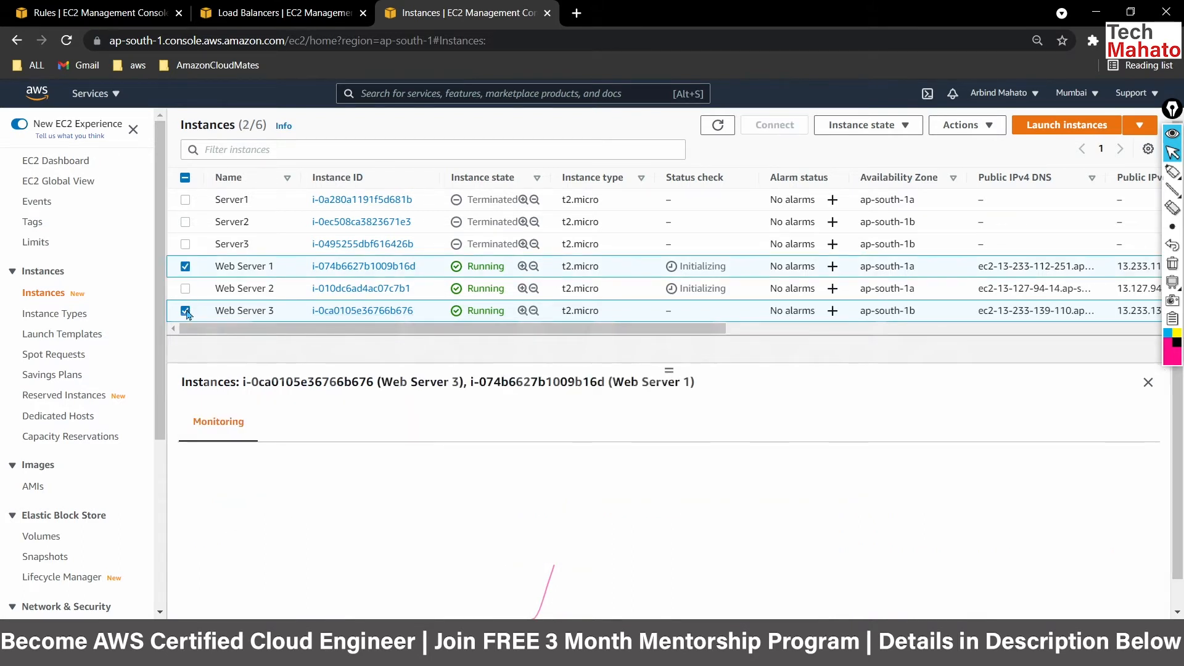
left_click(186, 312)
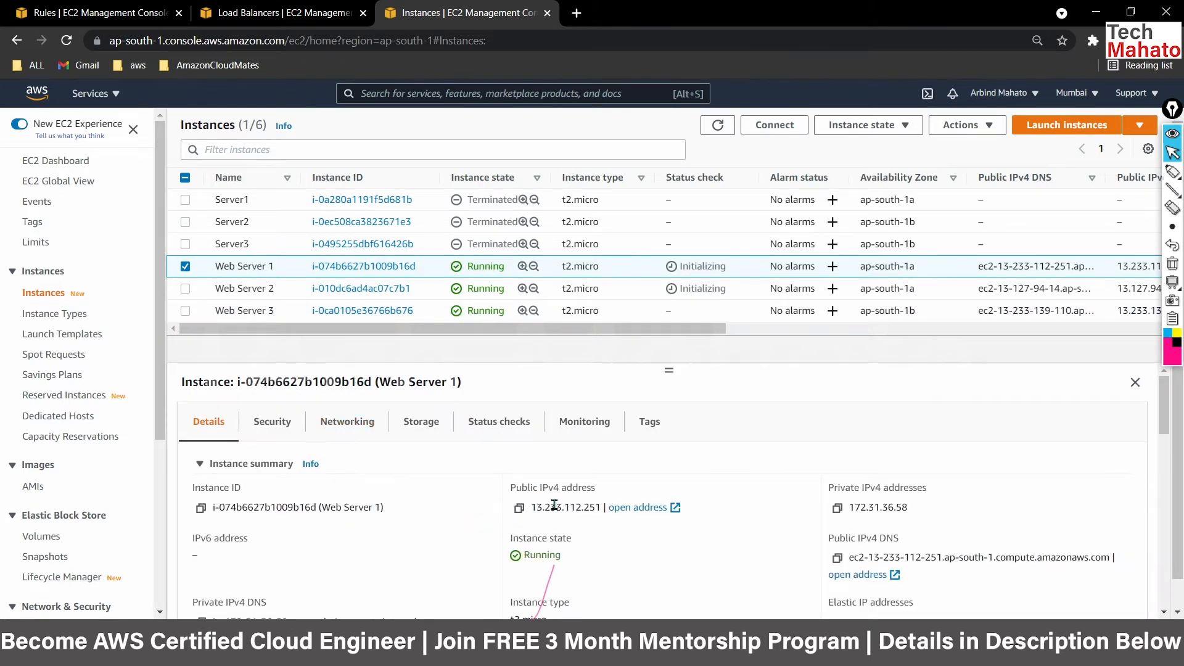
left_click(520, 508)
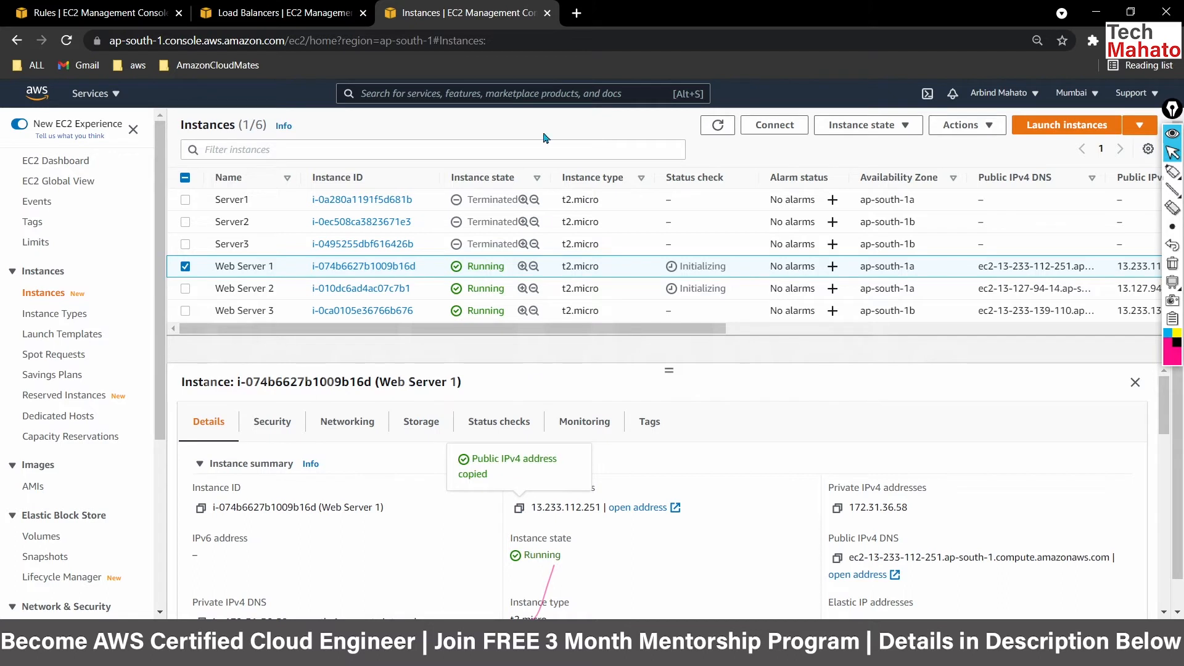
left_click(576, 13)
key("ctrl+v")
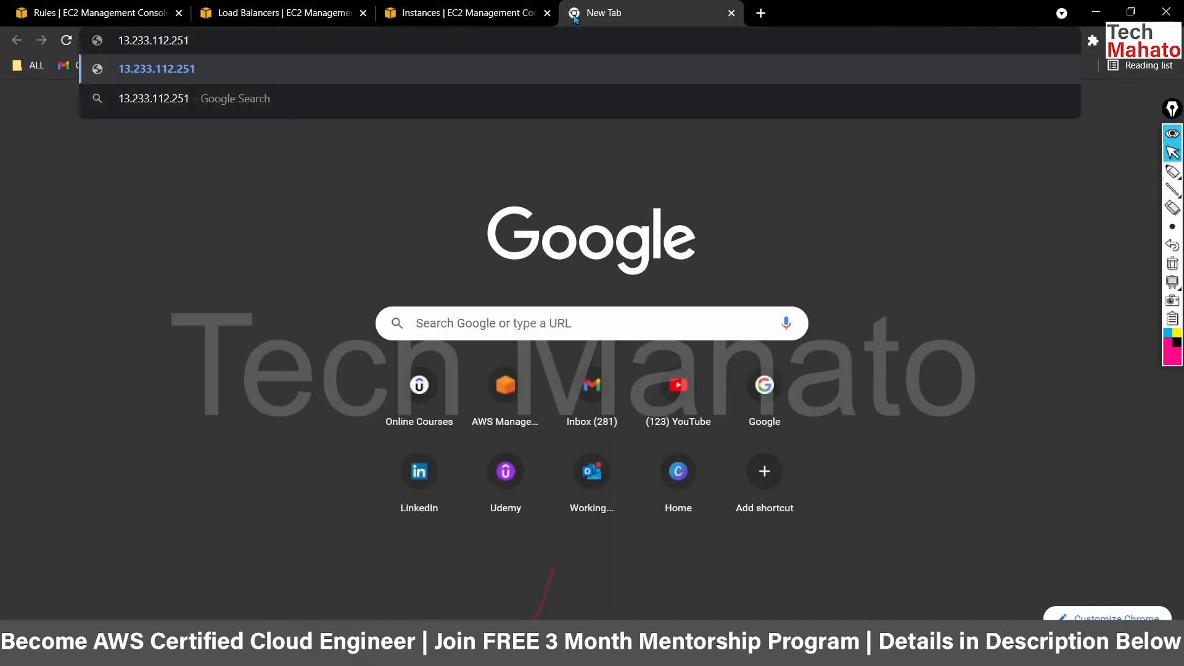
key("Return")
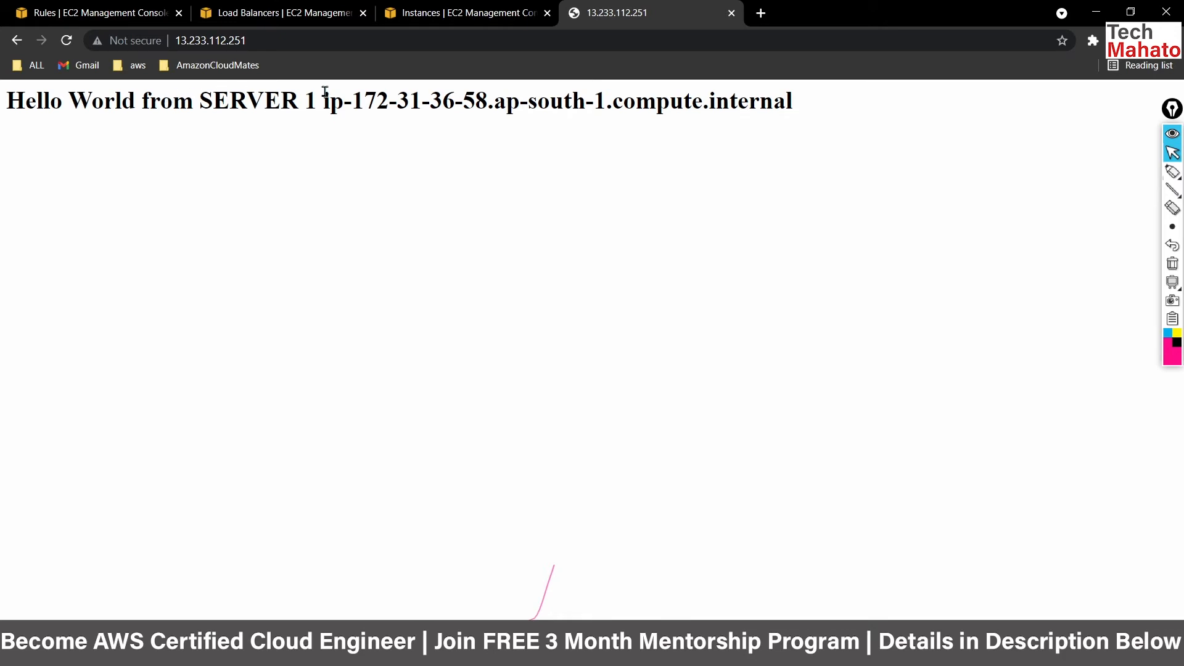
left_click_drag(316, 96, 201, 99)
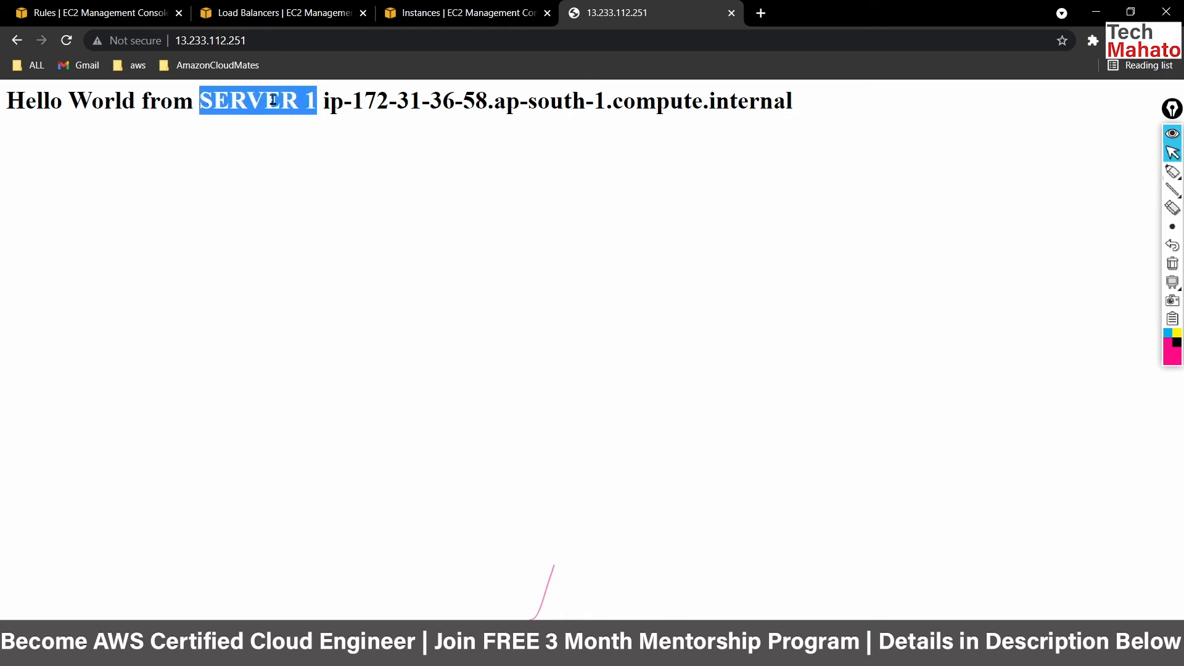
left_click_drag(322, 101, 819, 69)
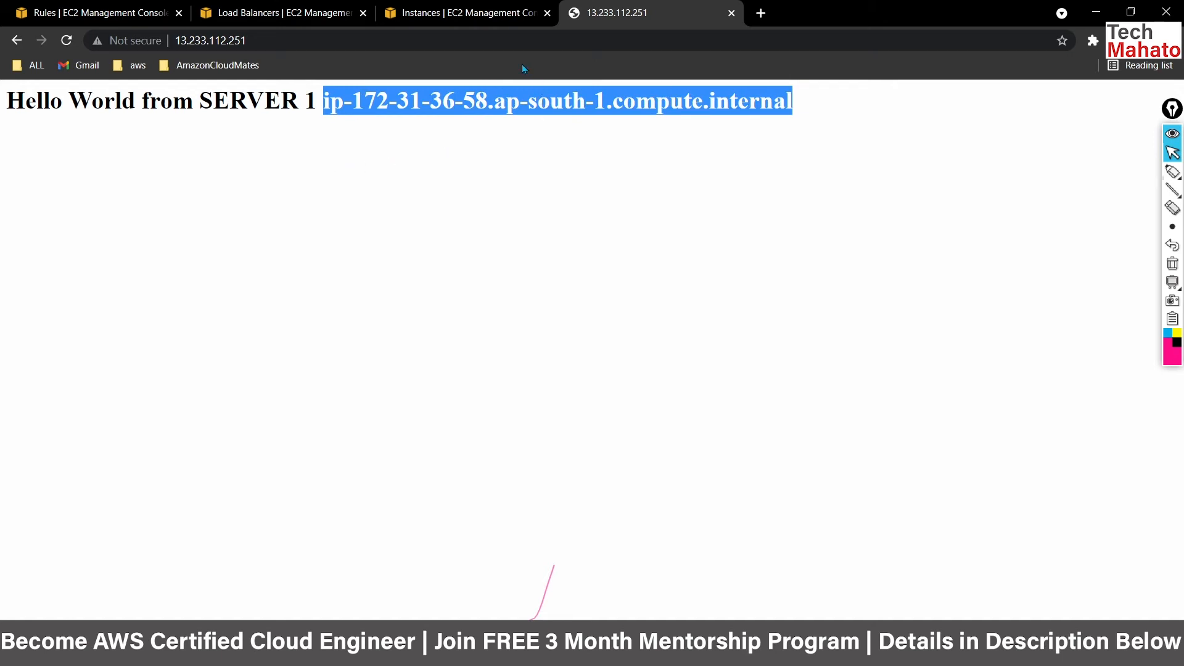
Copy Web Server 2's public IPv4 address from the instances list and open it in a new browser tab
left_click(412, 20)
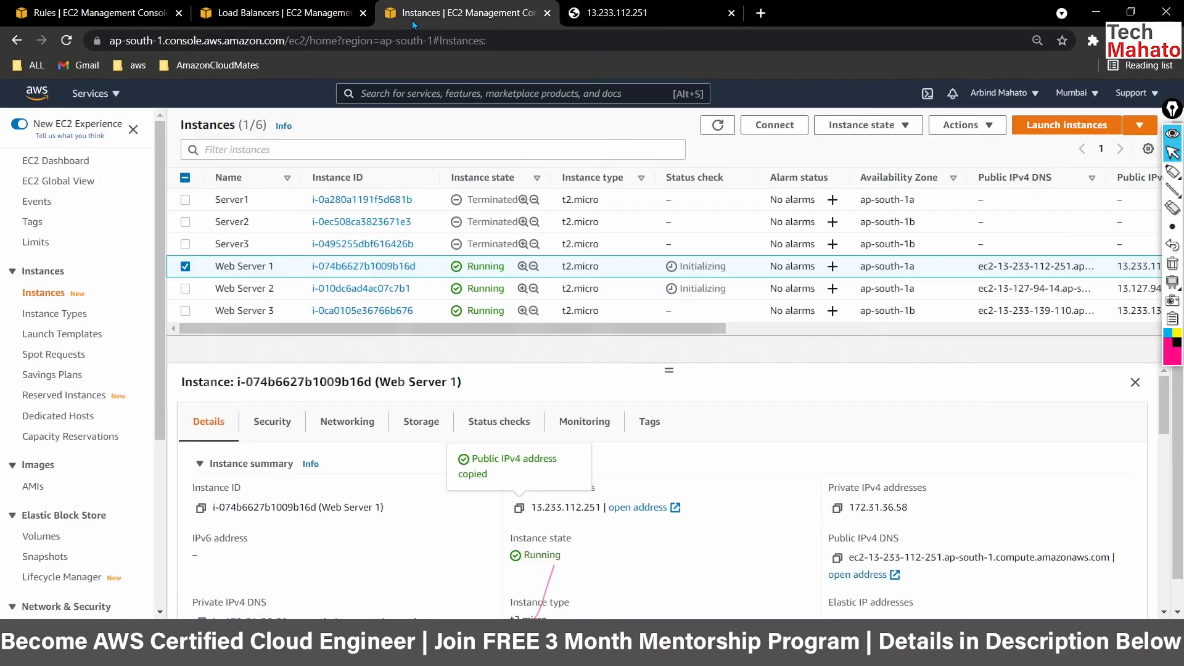
left_click(185, 266)
left_click(185, 289)
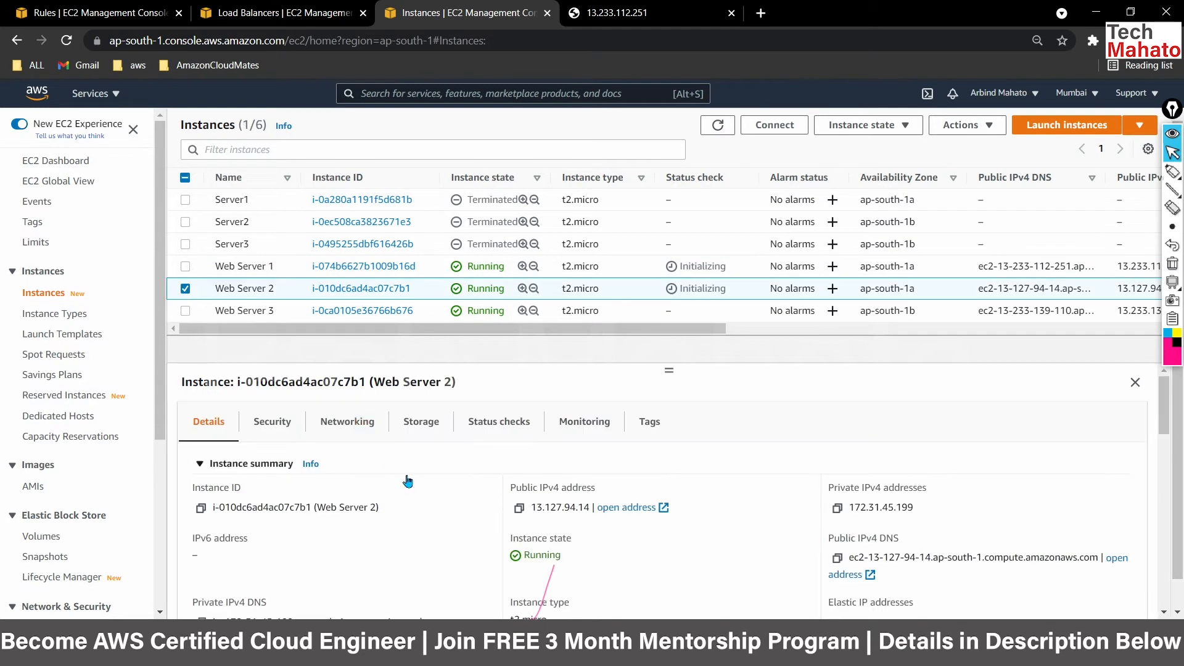
left_click(518, 509)
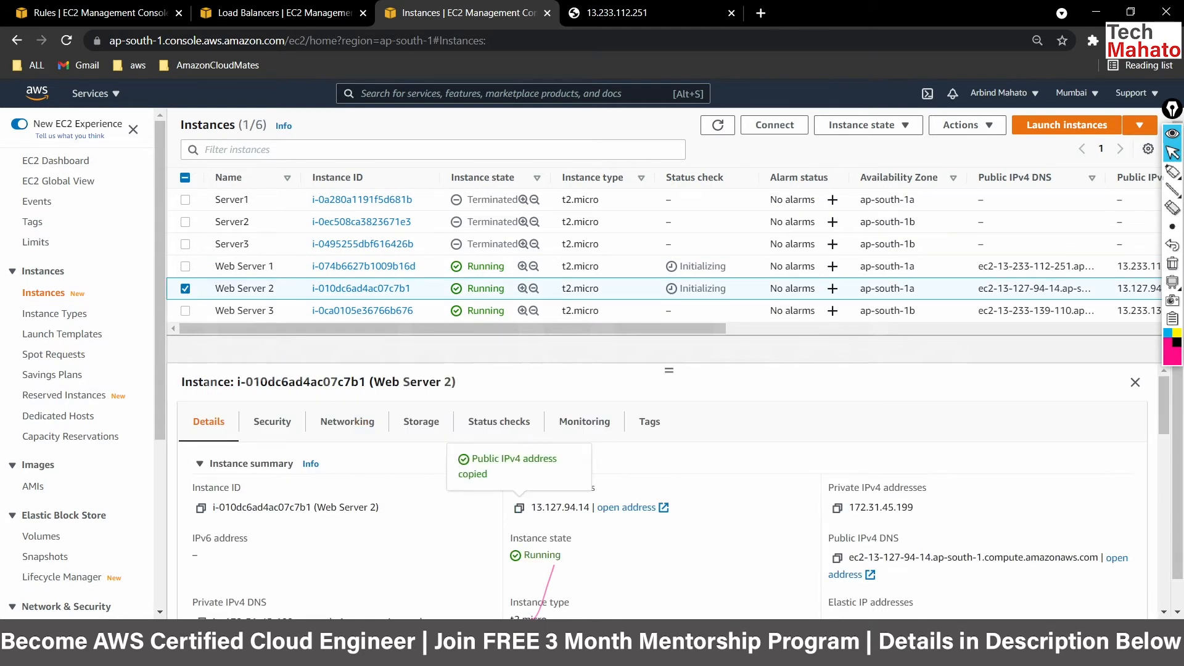
left_click(760, 13)
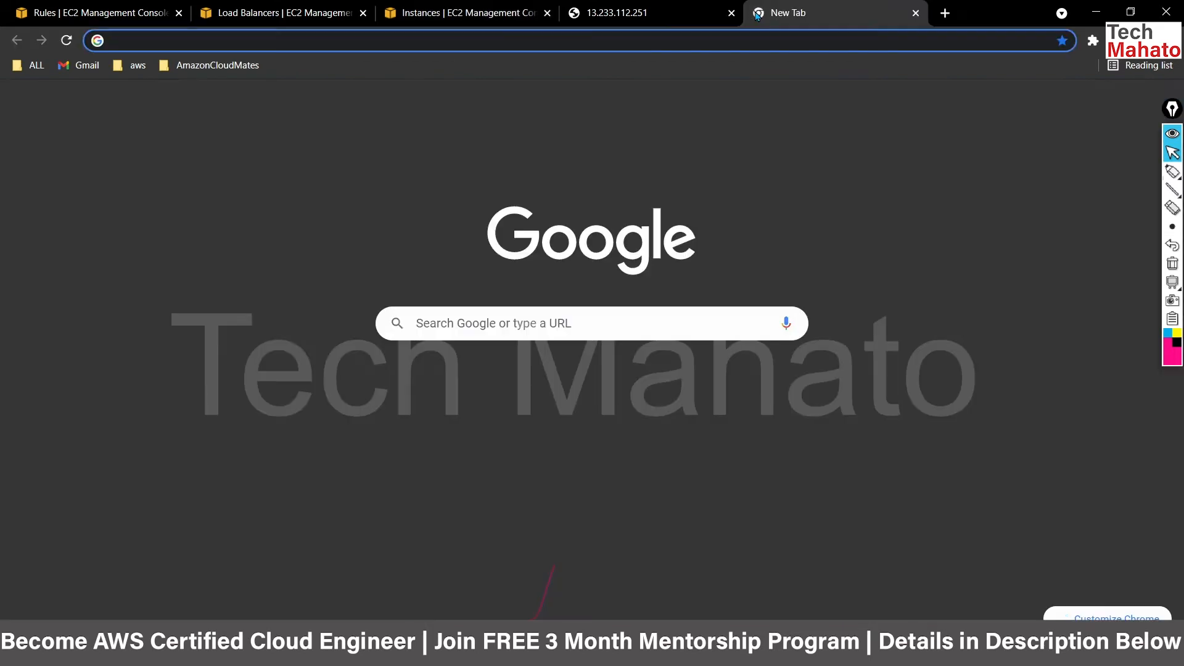
key("ctrl+v")
key("Return")
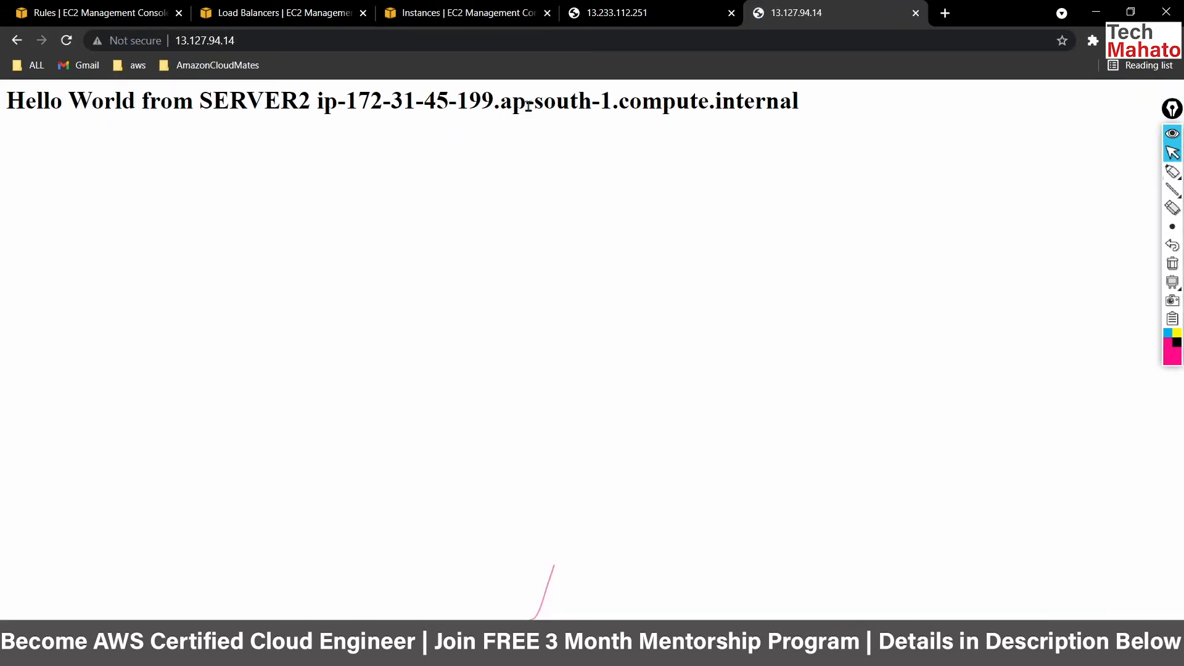
Copy Web Server 3's public IPv4 address from the instances list and open it in a new browser tab
left_click(289, 17)
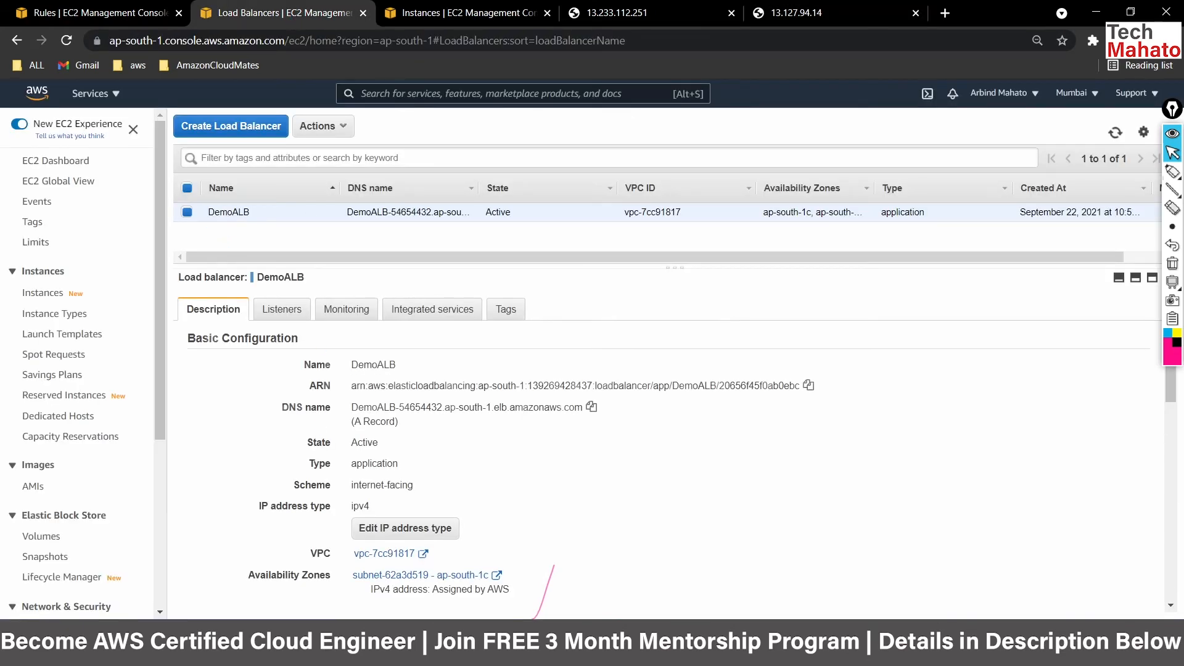
left_click(482, 17)
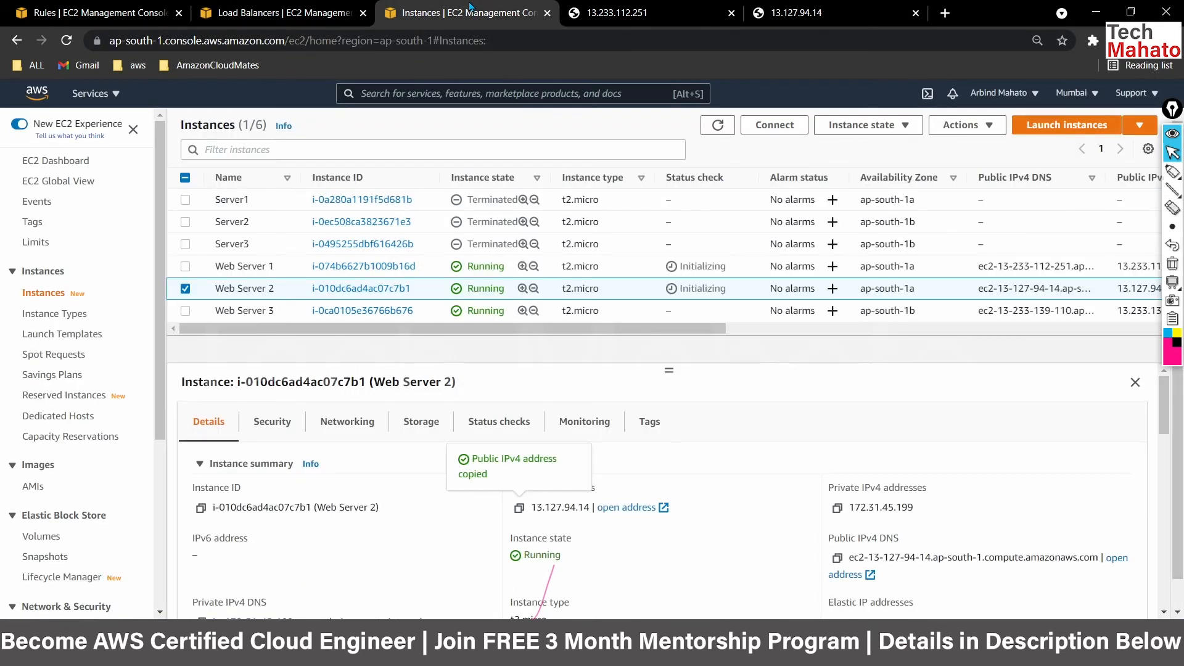
left_click(184, 290)
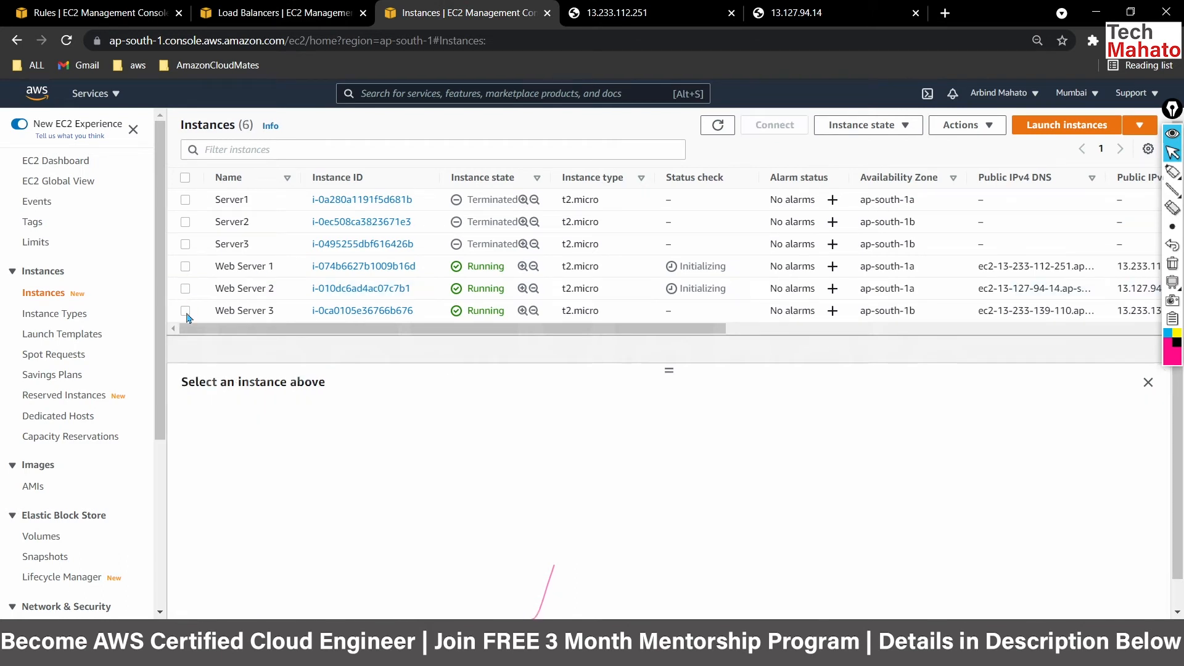
left_click(185, 311)
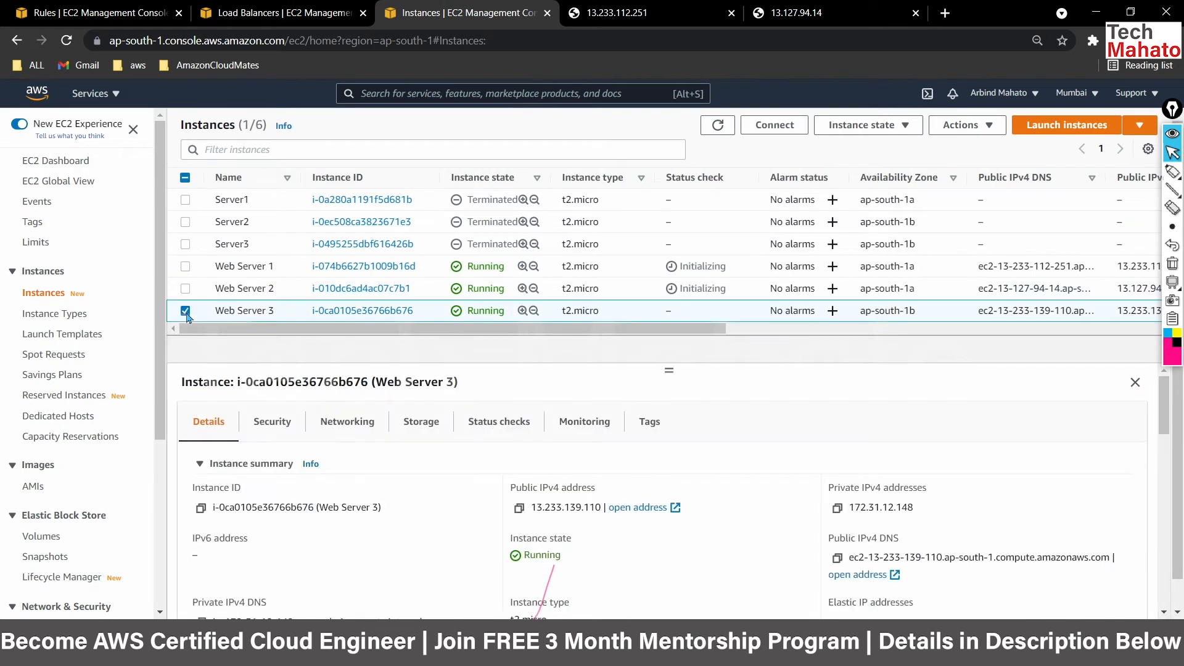
left_click(519, 509)
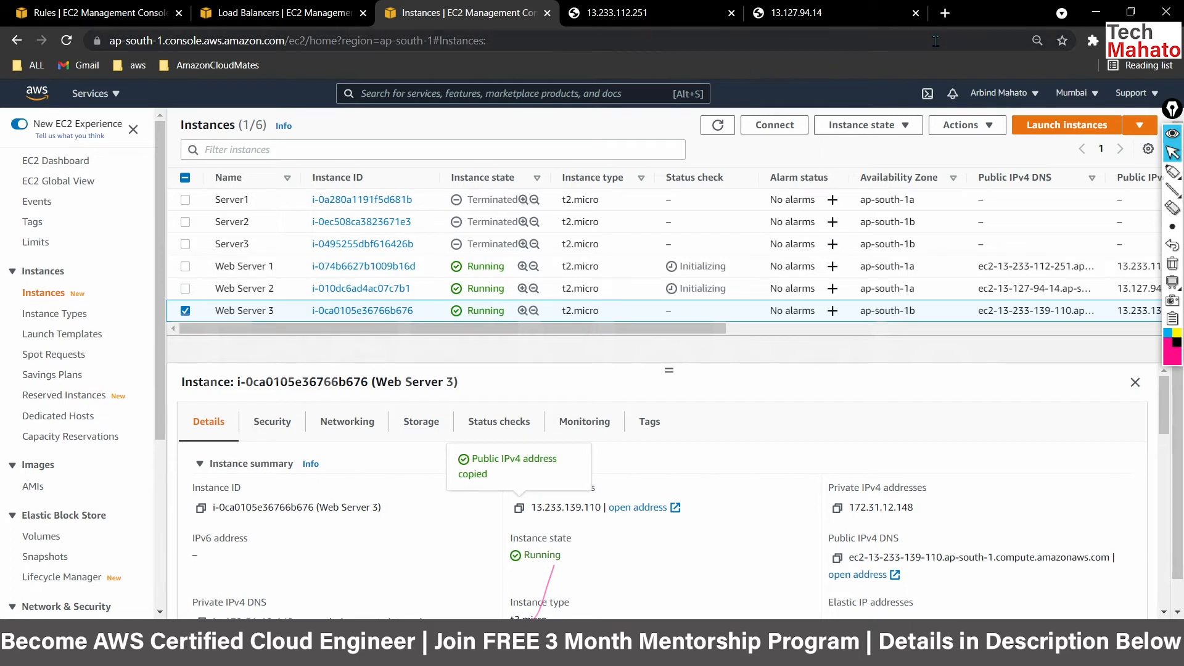
left_click(945, 14)
key("ctrl+v")
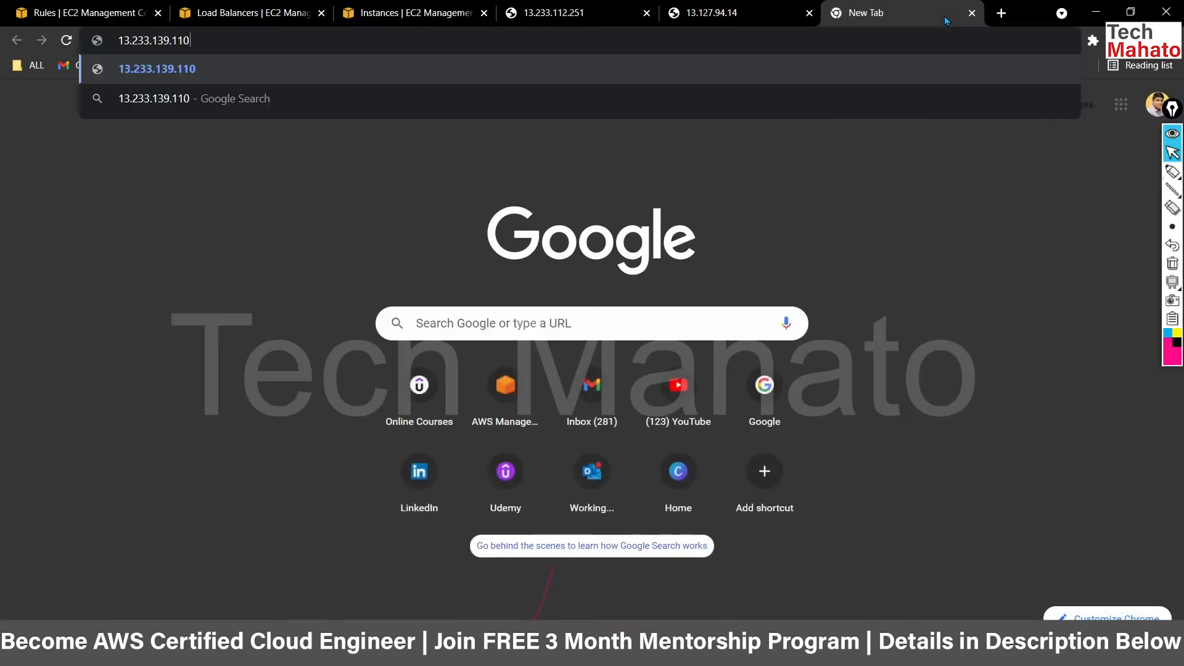
key("Return")
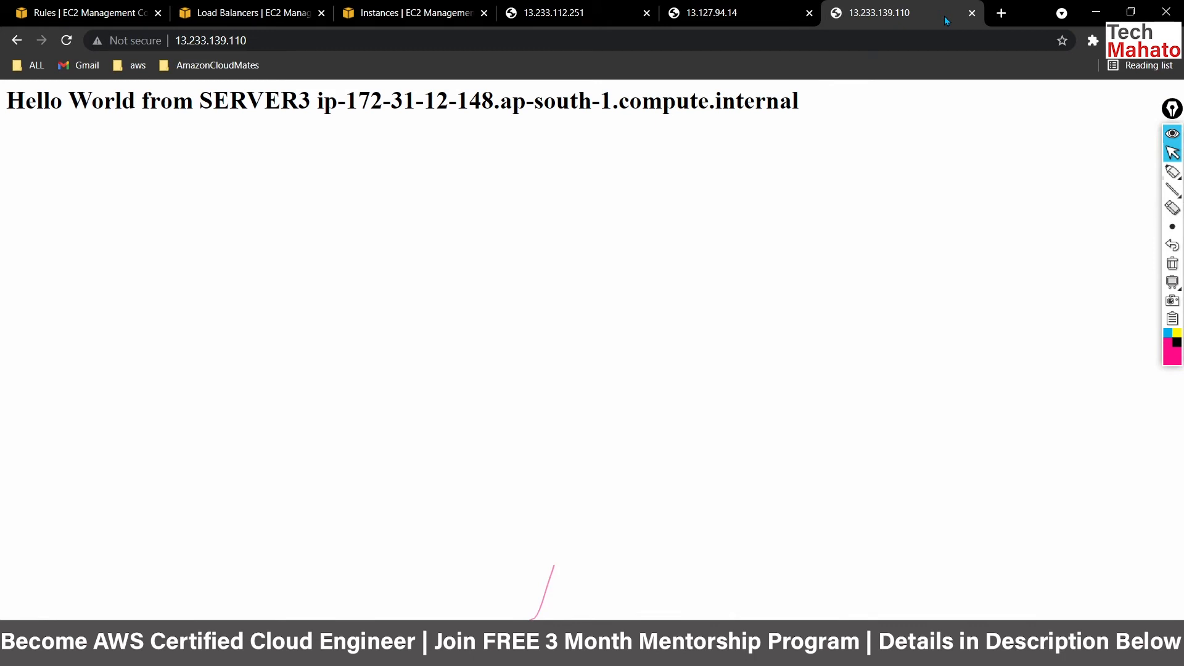
Go to the load balancing target groups in the EC2 console and start creating a target group
left_click(287, 18)
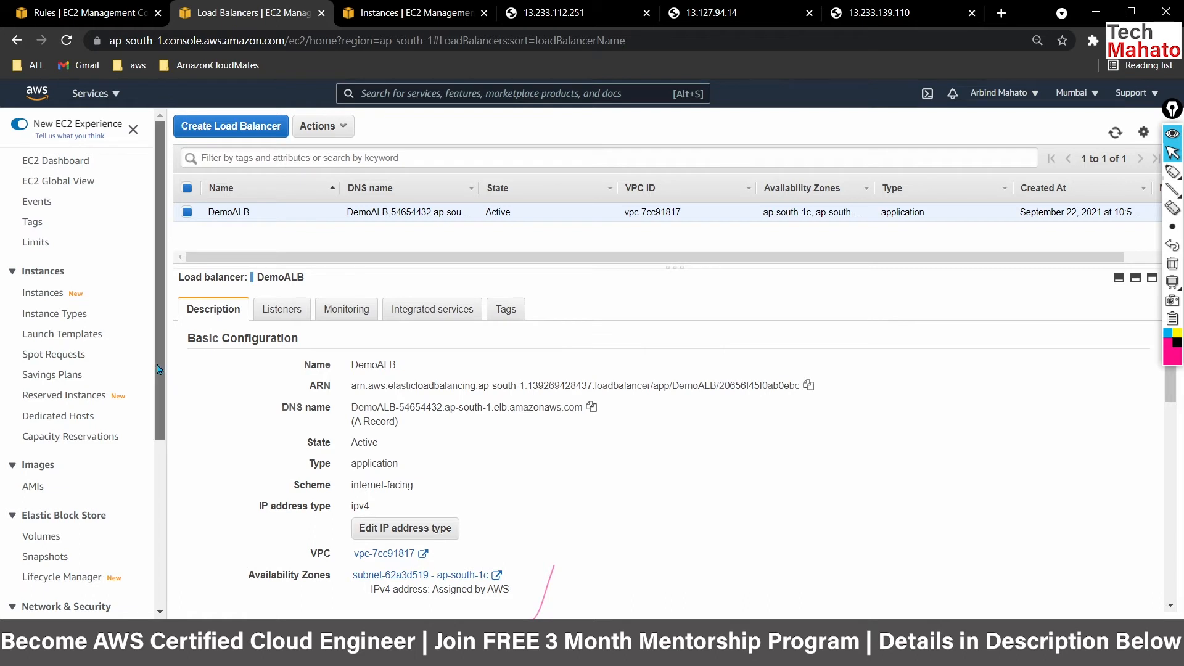
left_click_drag(160, 370, 155, 516)
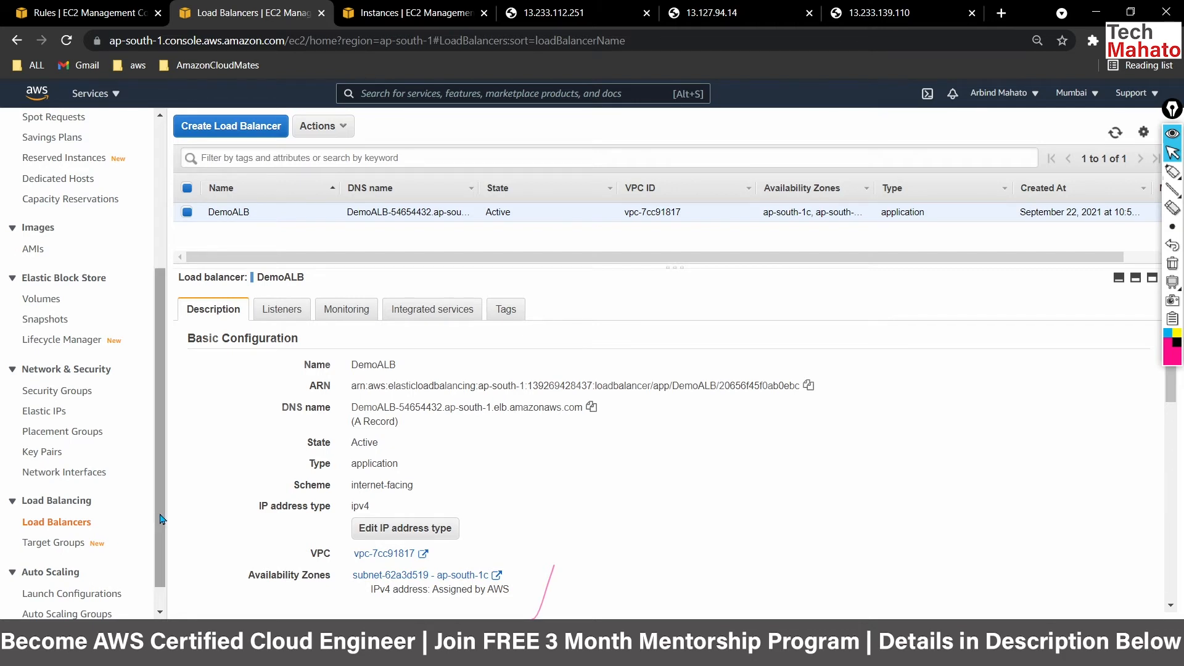
left_click_drag(159, 513, 163, 537)
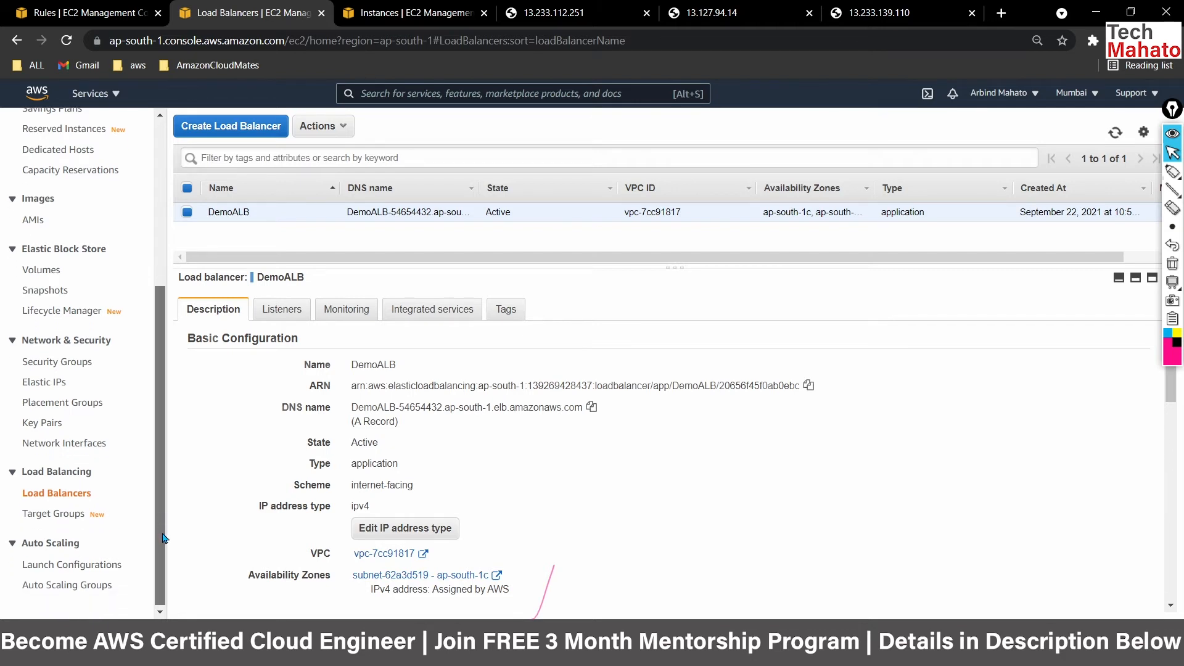
left_click(66, 515)
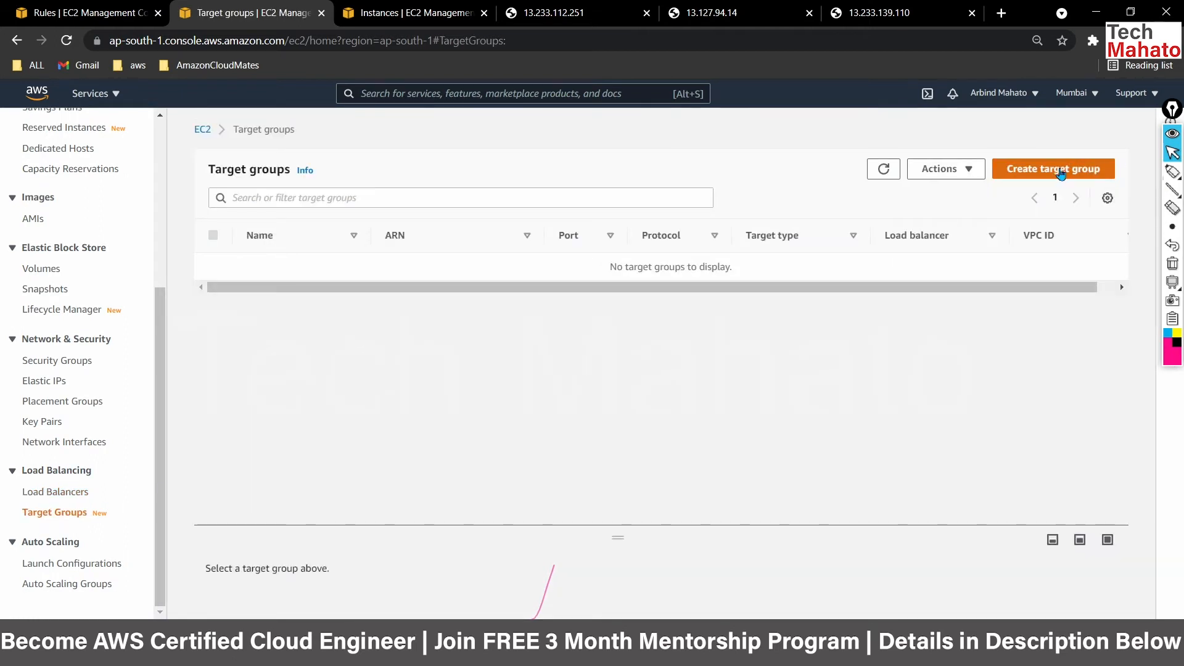
left_click(1060, 170)
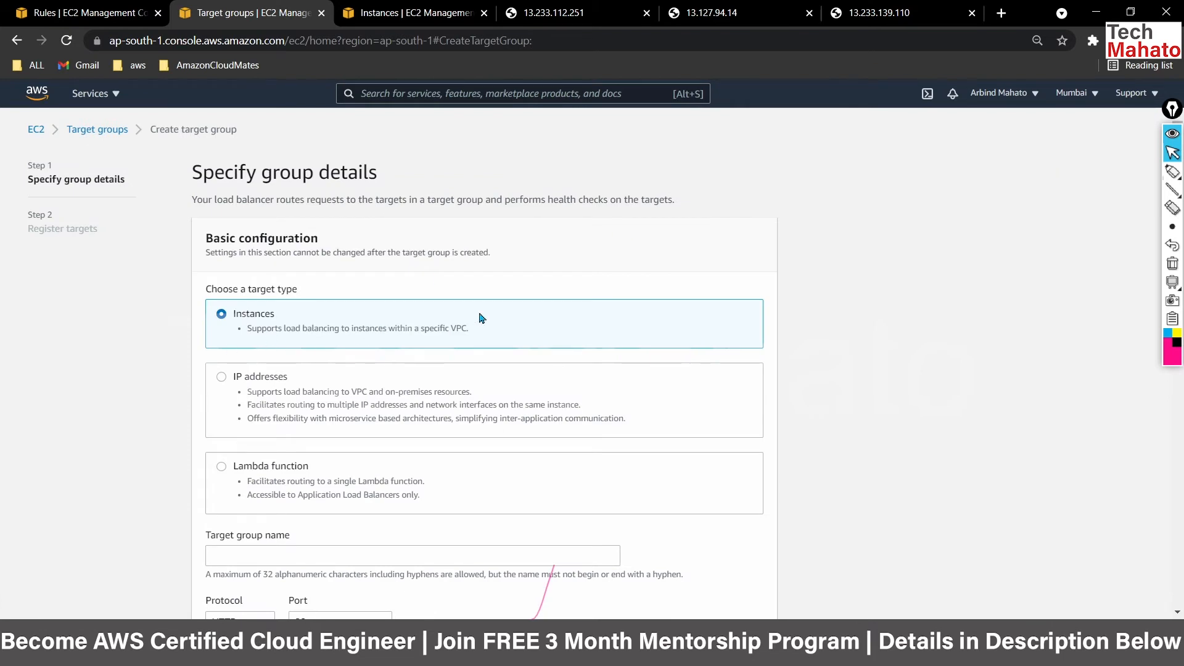
Name the new target group TG-1
scroll(481, 318, "down", 3)
scroll(481, 317, "down", 1)
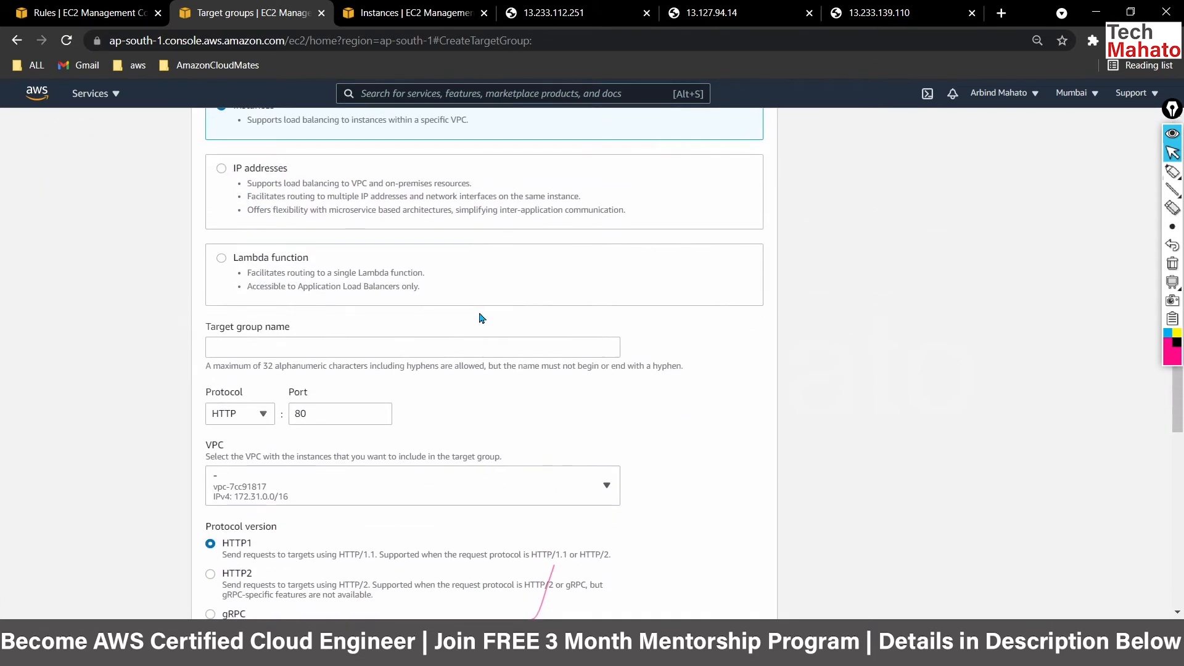
left_click(302, 347)
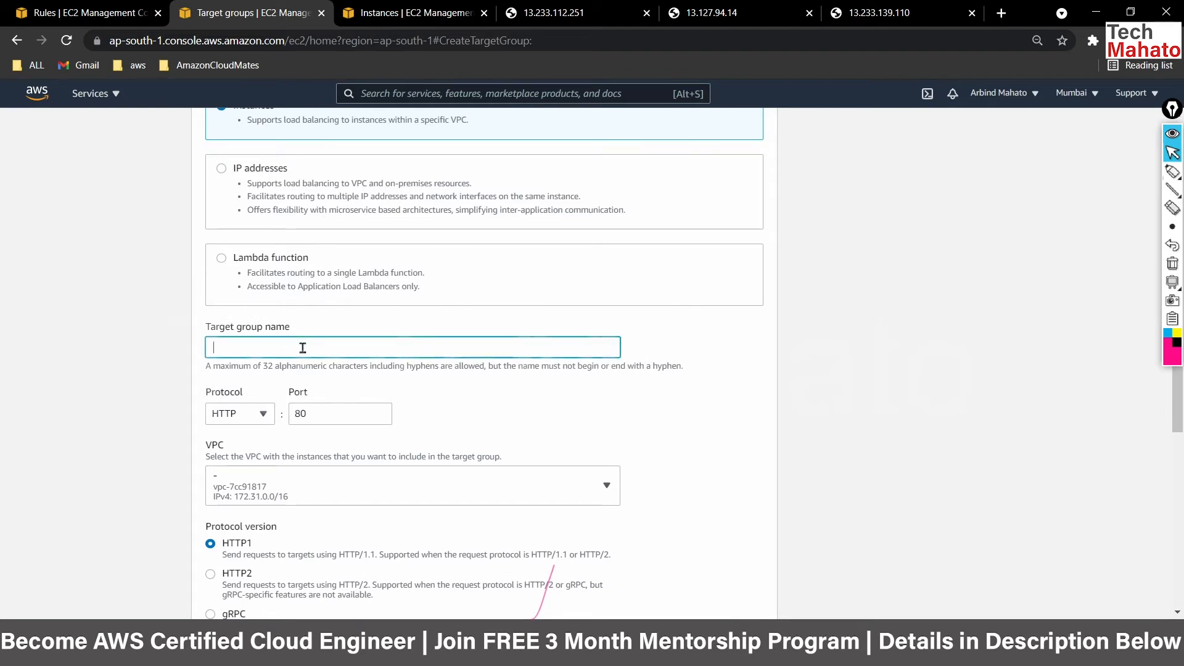
type("T")
key("BackSpace")
type("TG-1")
Expand the advanced health check settings and set the healthy threshold to 3
scroll(342, 411, "down", 3)
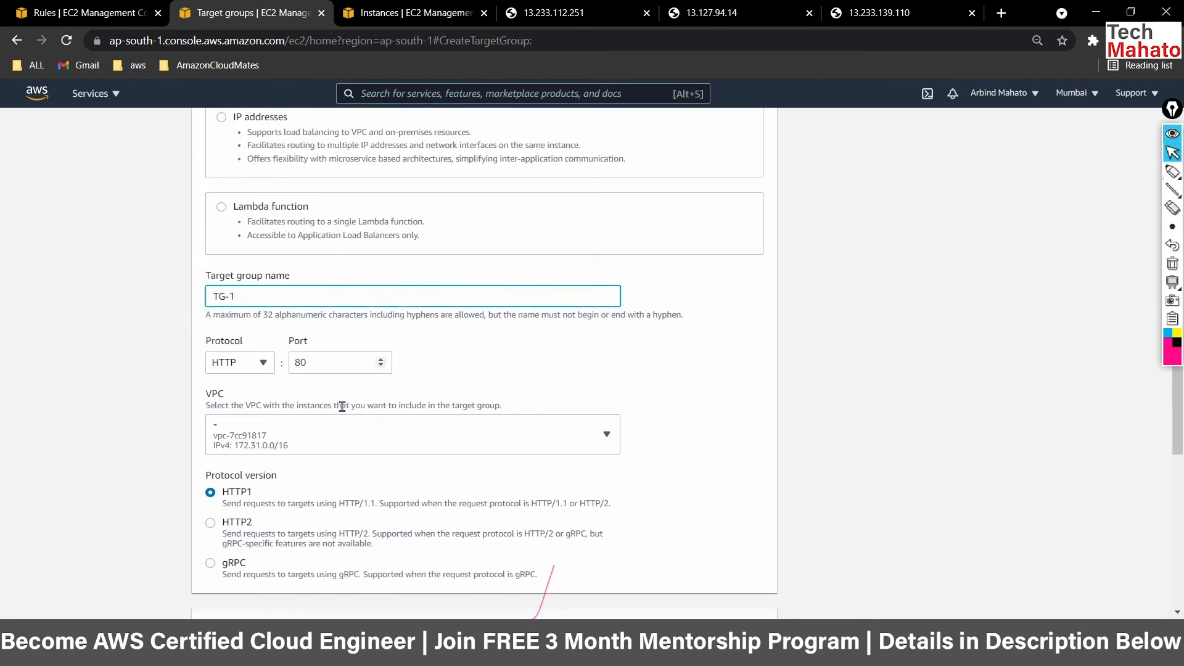
scroll(343, 411, "down", 3)
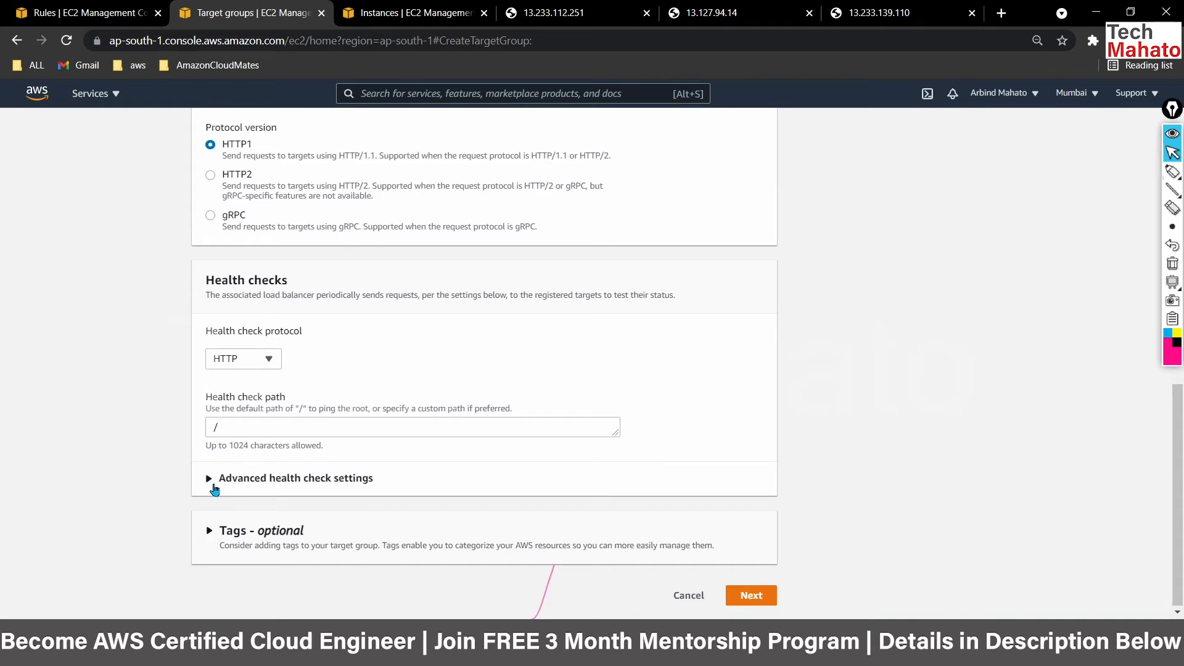
left_click(213, 488)
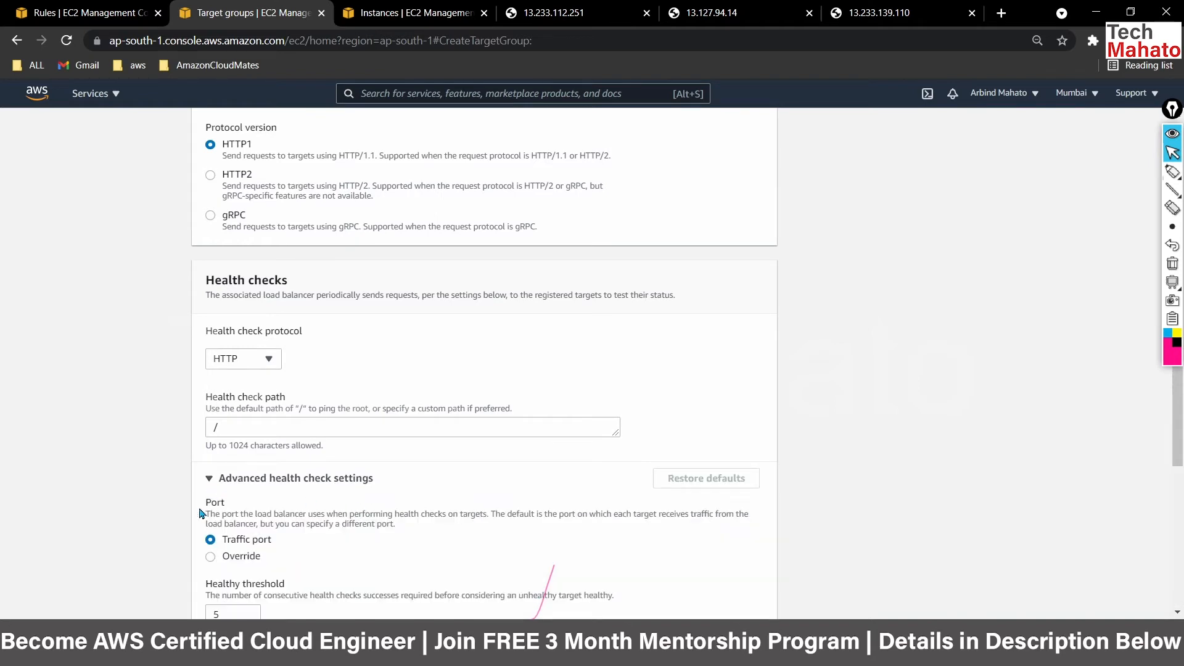
scroll(141, 493, "down", 3)
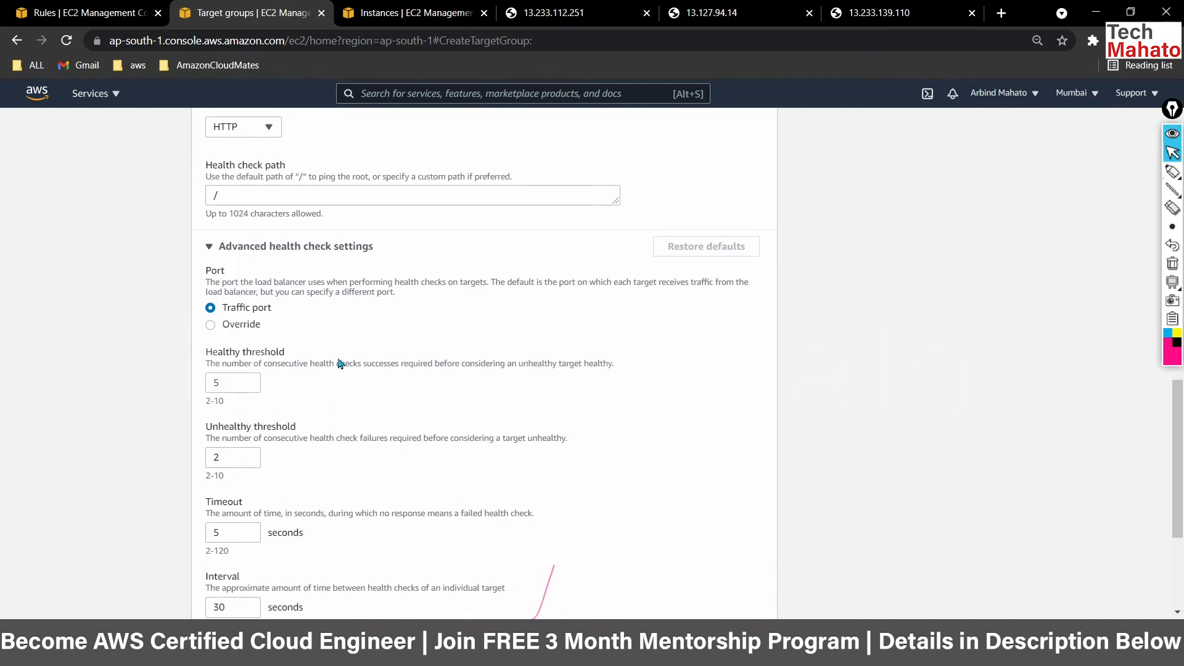
left_click(231, 383)
left_click_drag(232, 384, 185, 391)
type("3")
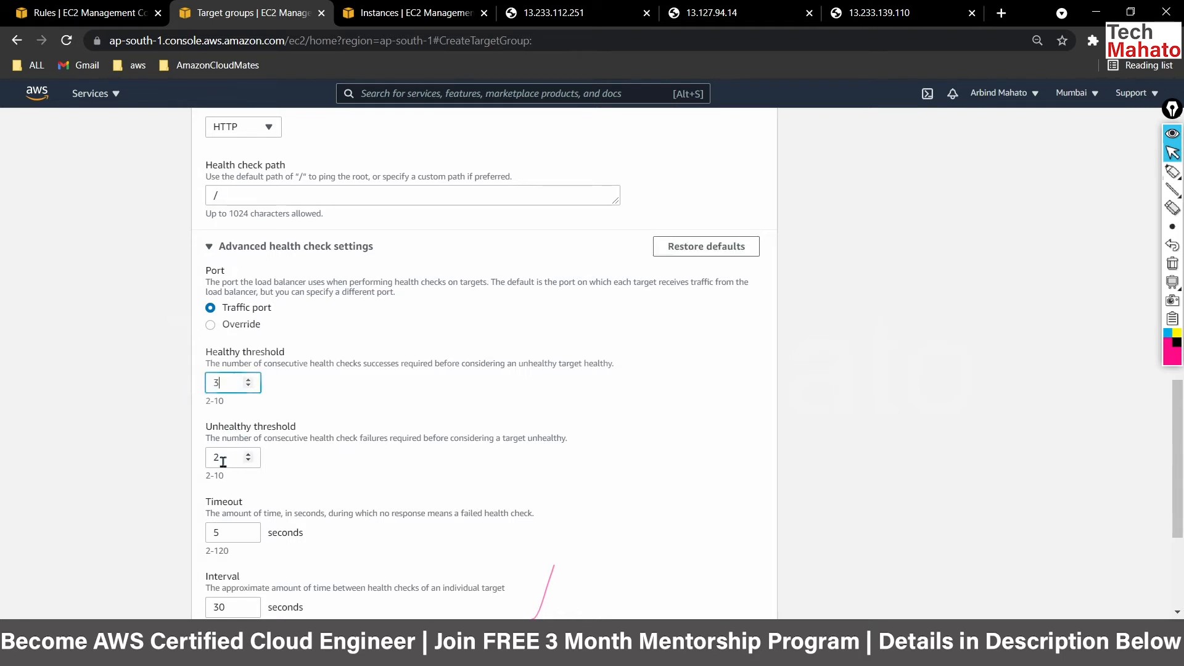
left_click_drag(223, 457, 191, 467)
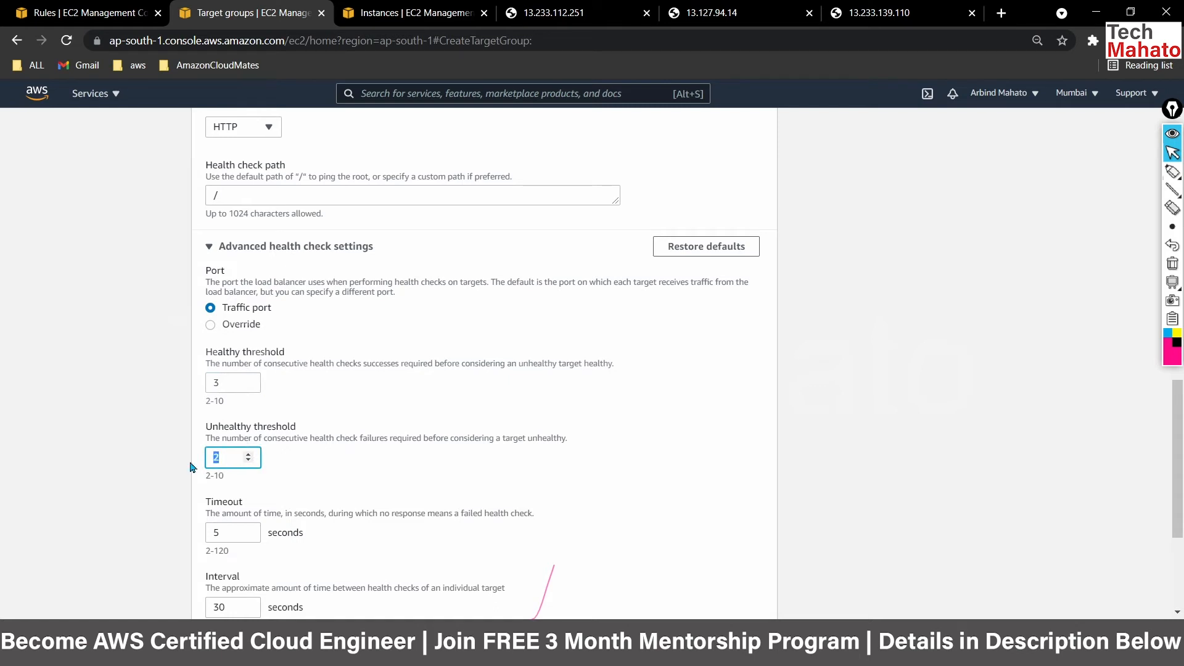
left_click(148, 466)
Set the health check timeout to 4 seconds and the interval to 5 seconds
scroll(148, 469, "down", 2)
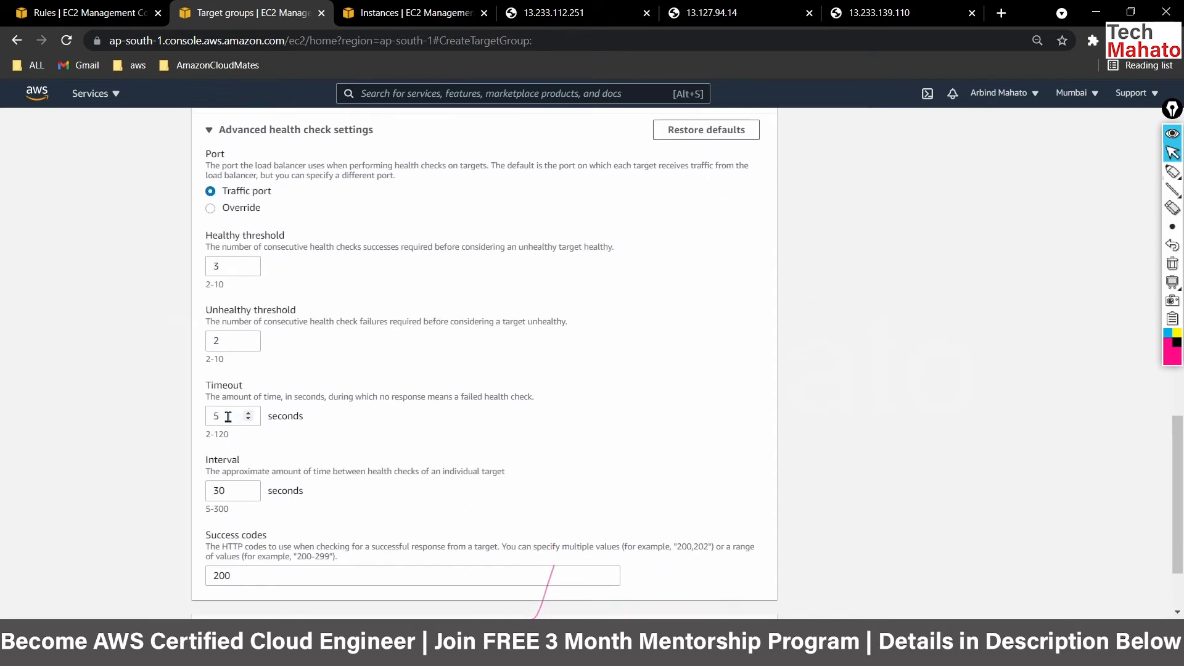
left_click_drag(226, 417, 182, 428)
type("4")
left_click_drag(228, 488, 170, 505)
type("5")
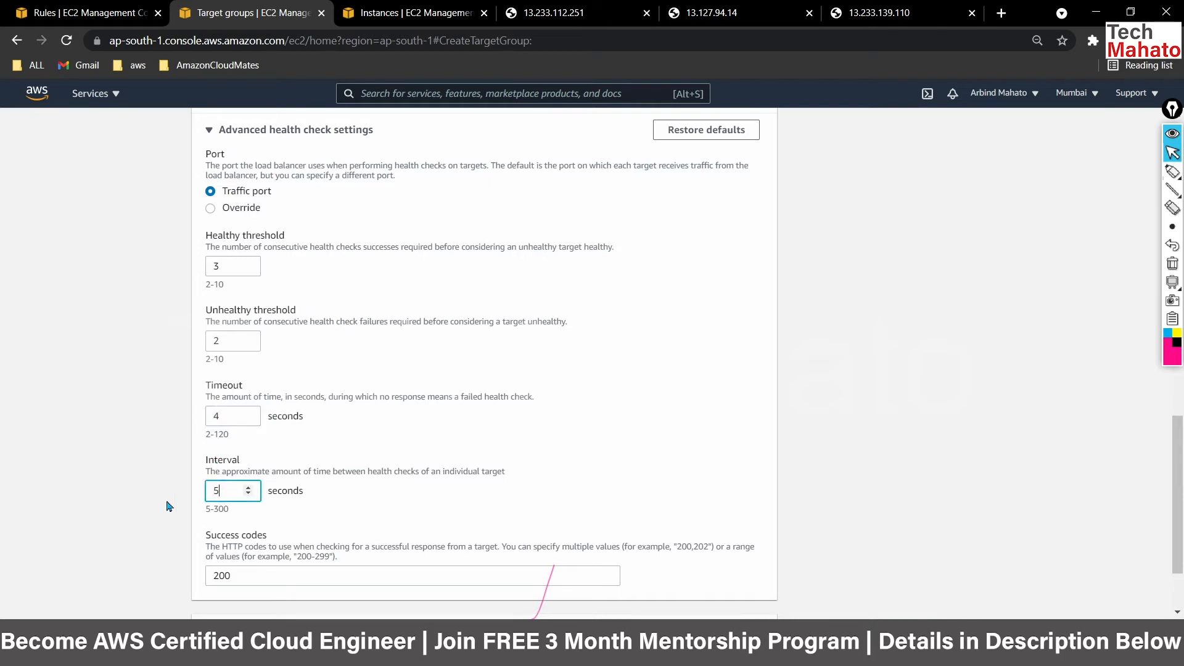
Continue to target registration, include Web Server 2 and Web Server 1 as pending targets, and create the target group
left_click(179, 525)
scroll(179, 525, "down", 2)
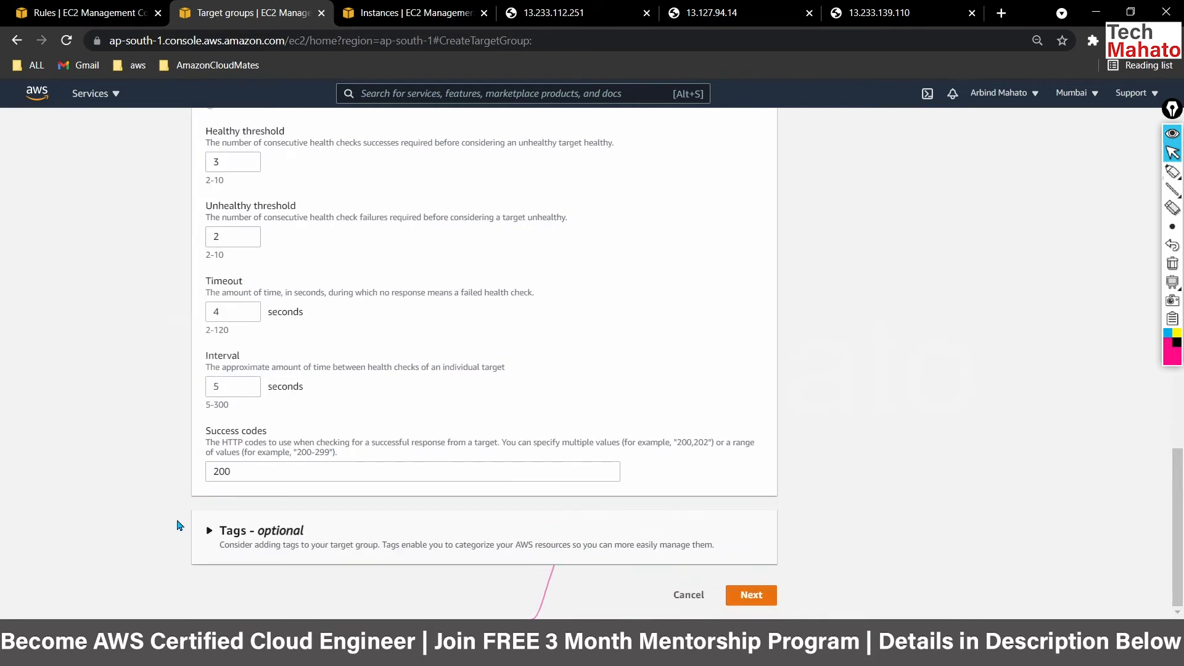
left_click(751, 595)
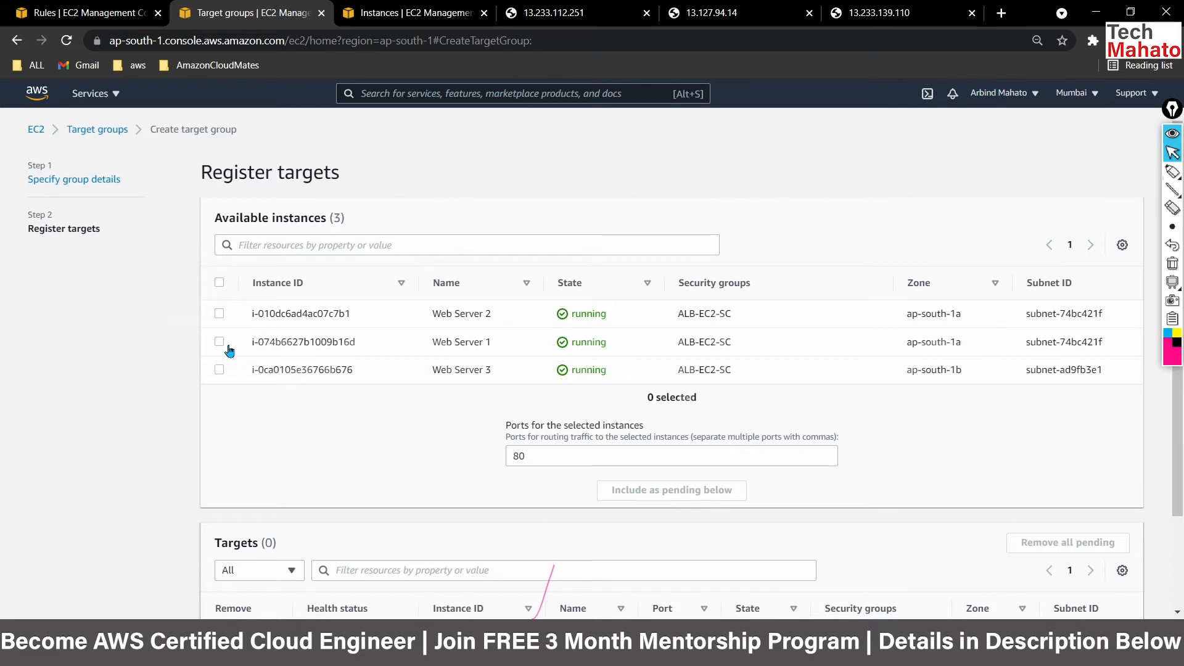
left_click(220, 314)
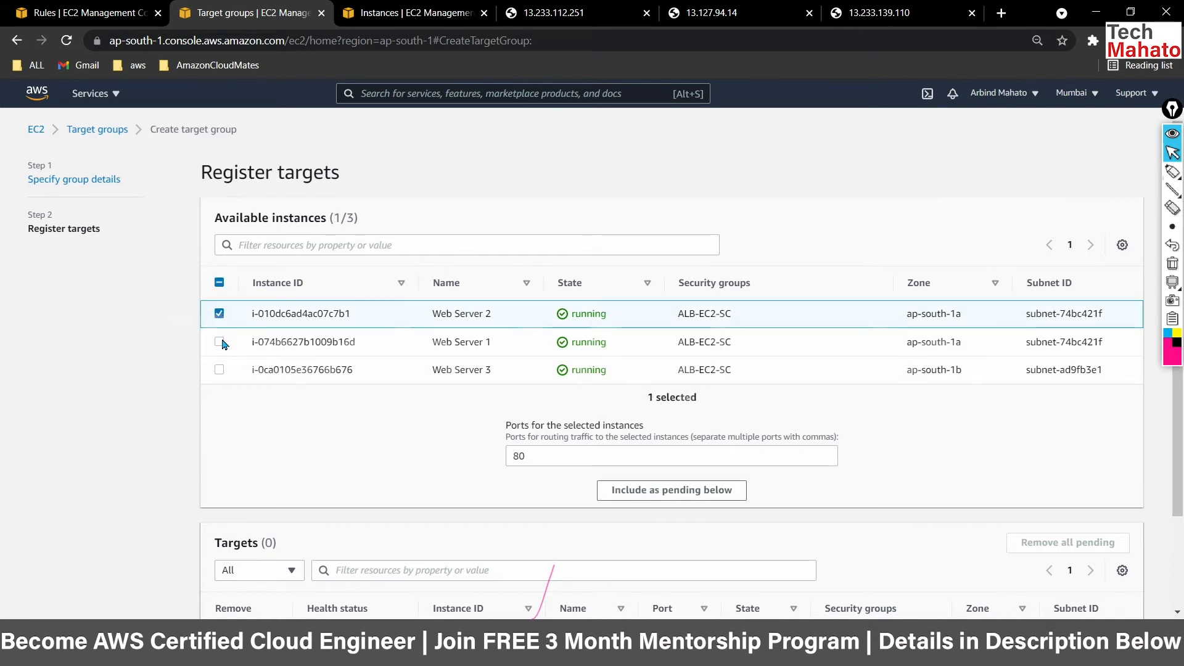
left_click(223, 342)
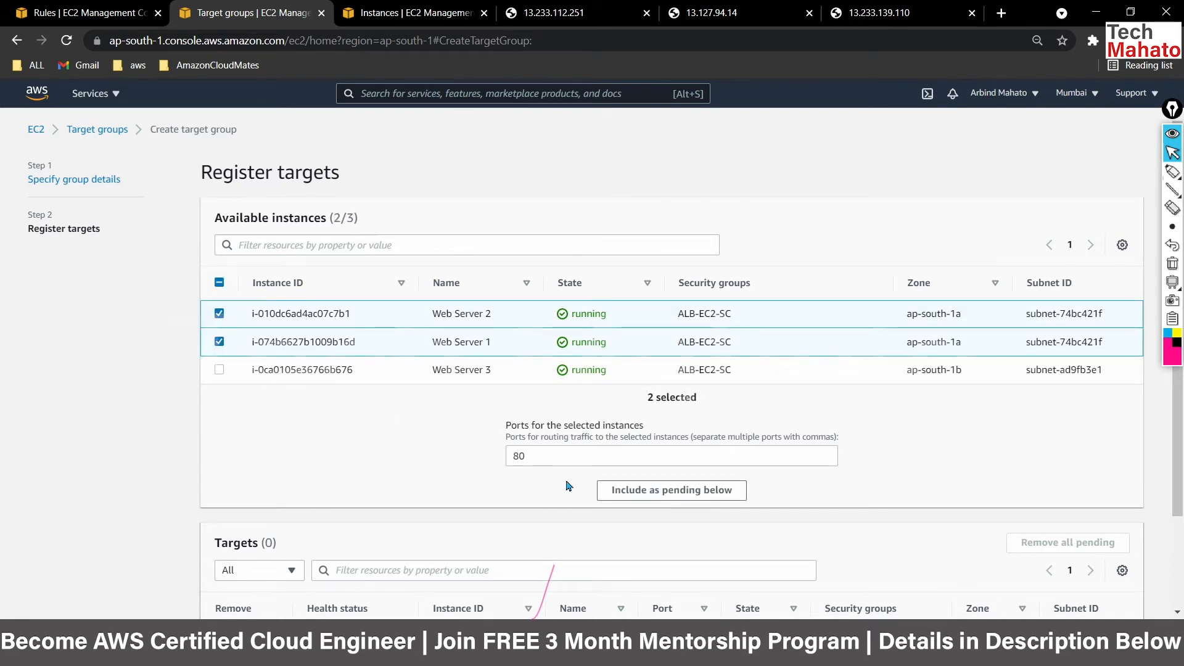
left_click(656, 499)
scroll(781, 497, "down", 2)
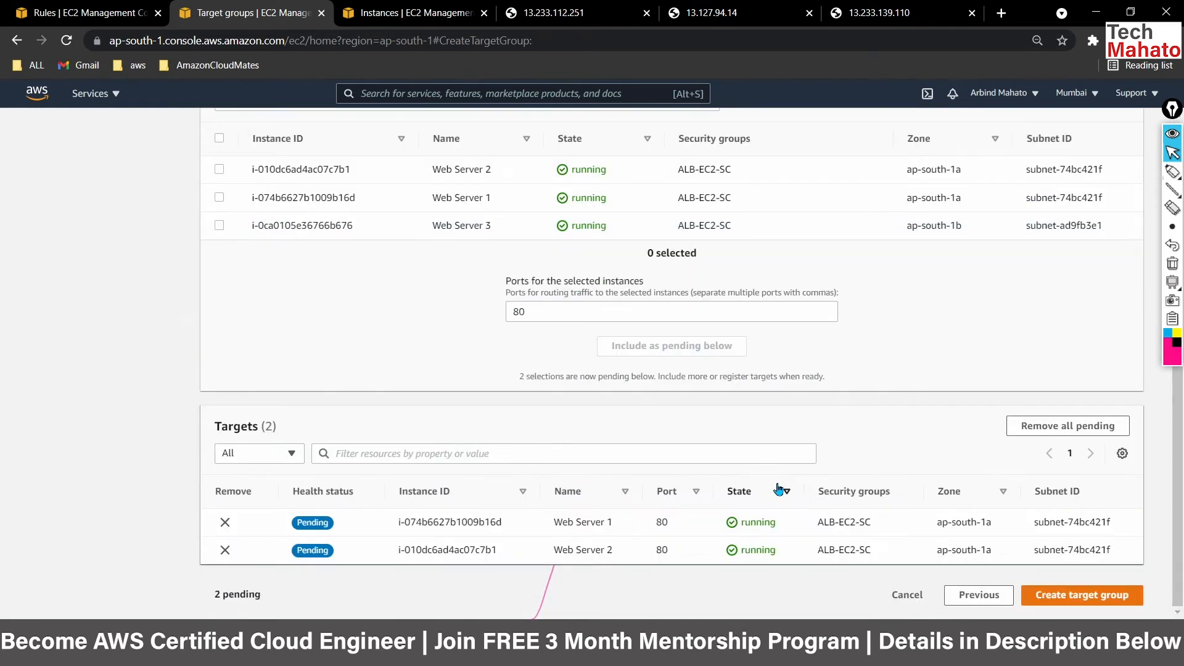
left_click(1086, 602)
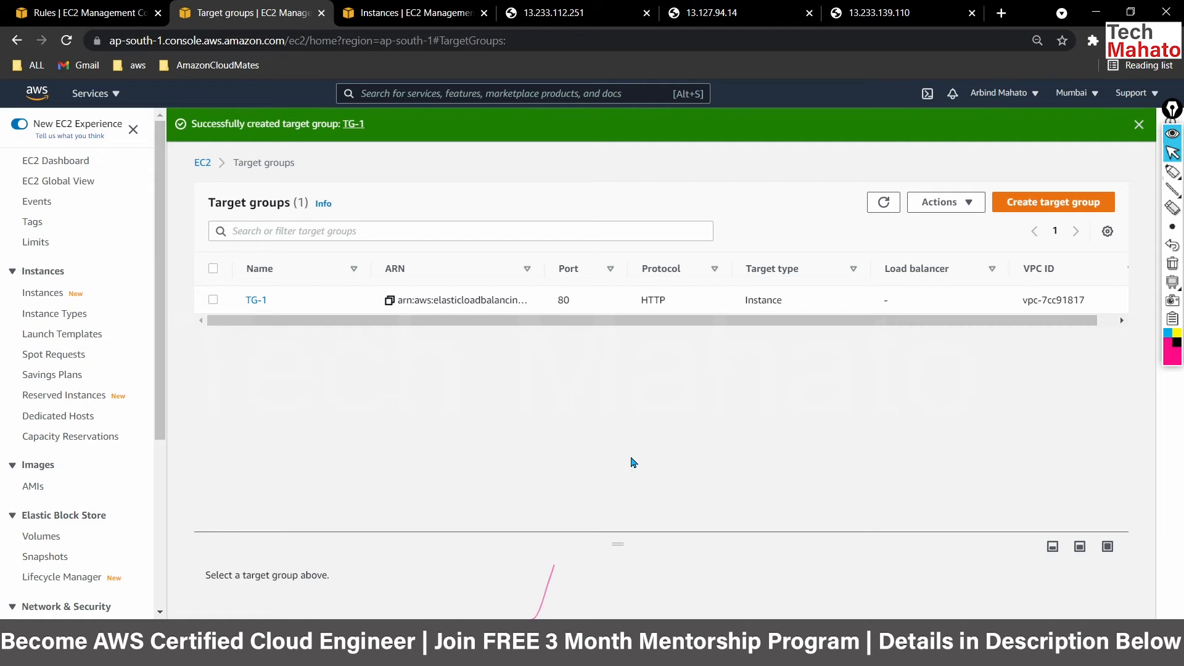
Start creating another target group for instances and name it TG-2
left_click(1030, 203)
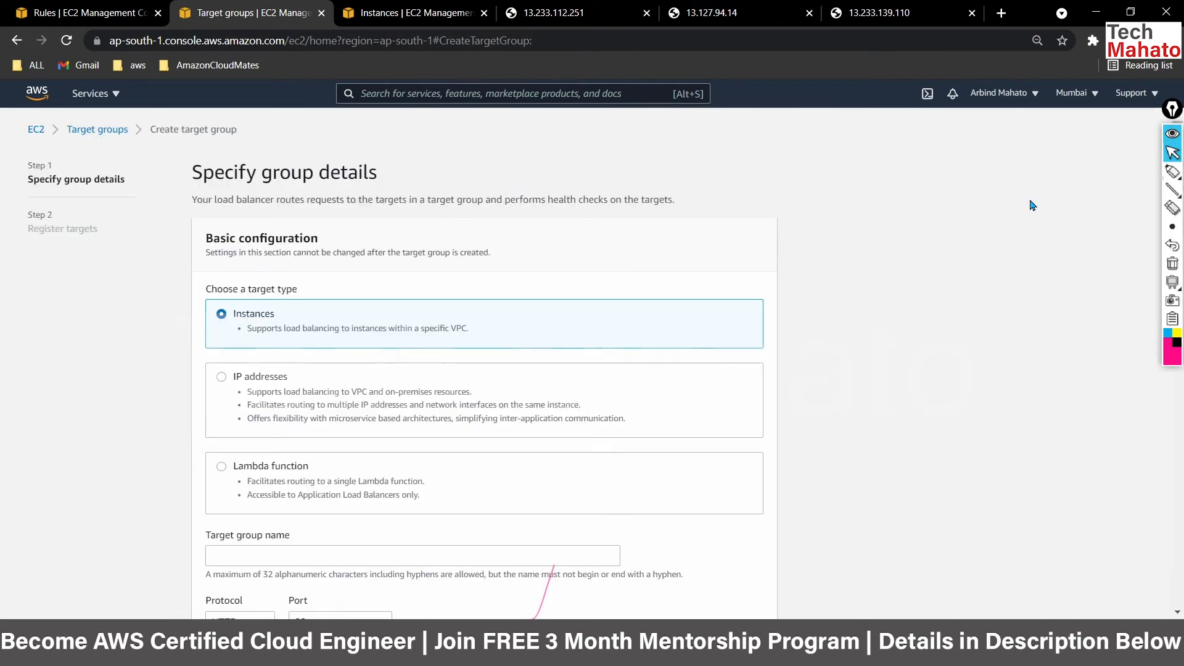
scroll(430, 448, "down", 5)
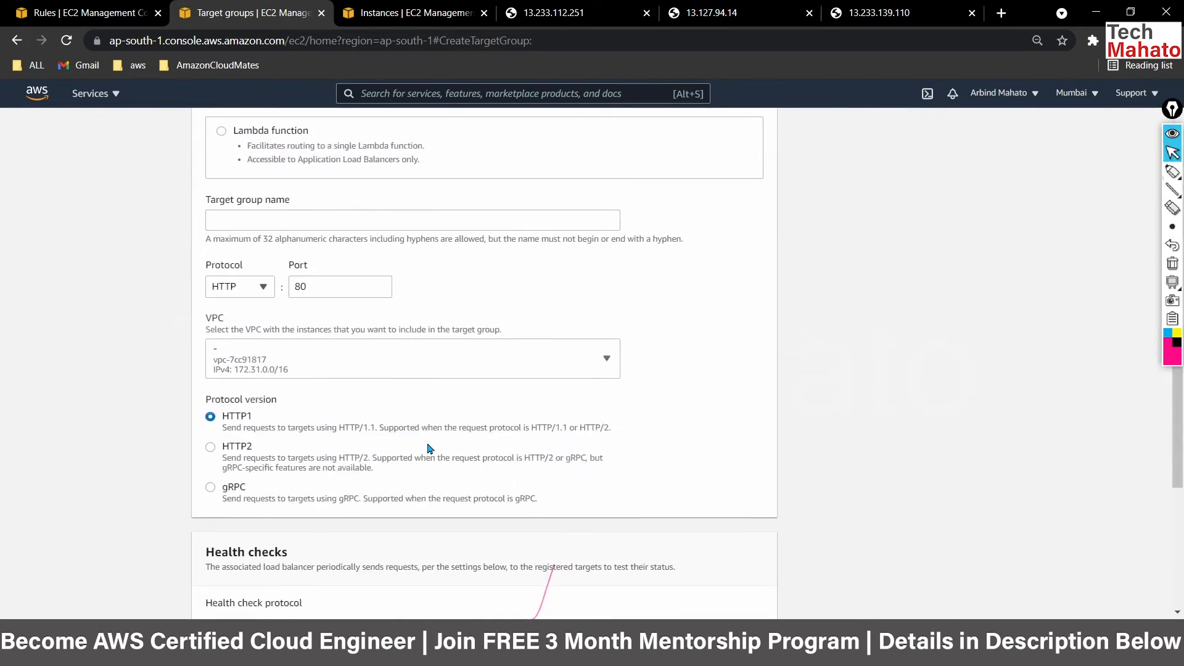
scroll(430, 448, "up", 3)
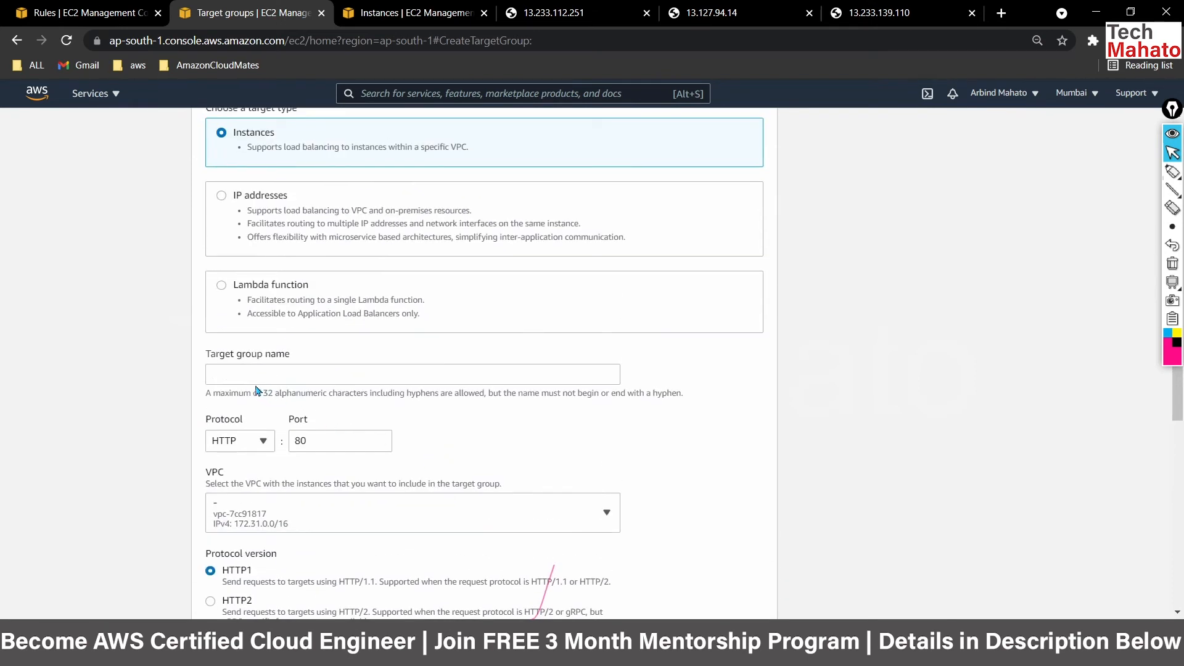
left_click(254, 381)
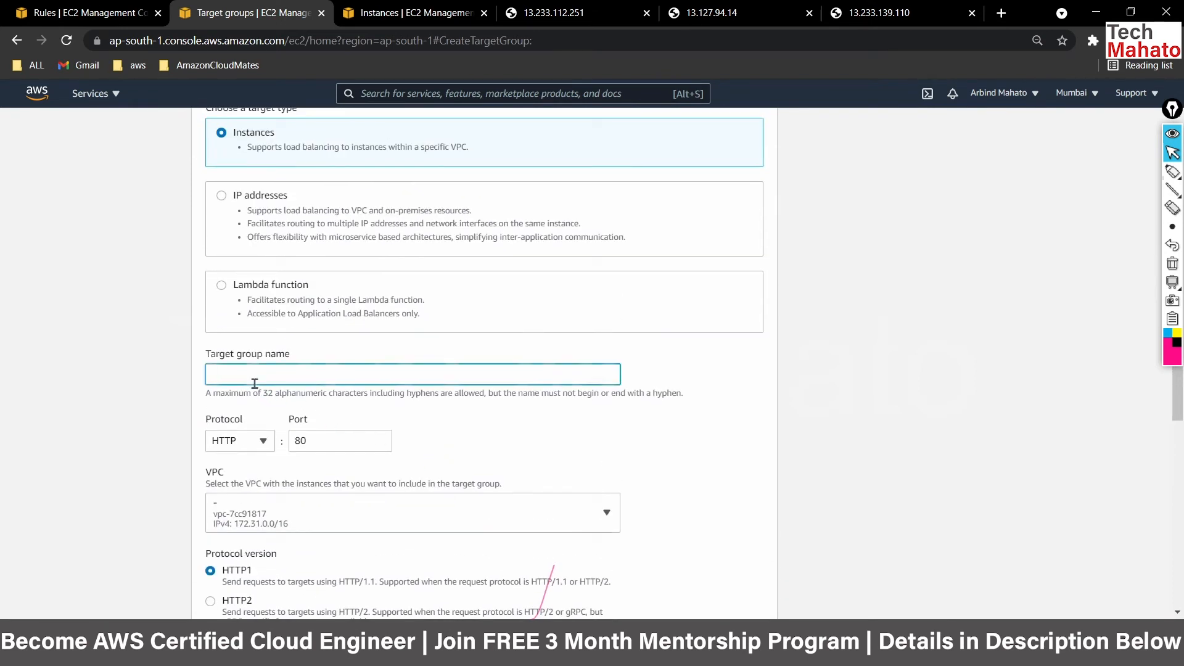
type("TG-2")
Expand the advanced health check settings for TG-2 and set the healthy threshold to 3
scroll(148, 466, "down", 7)
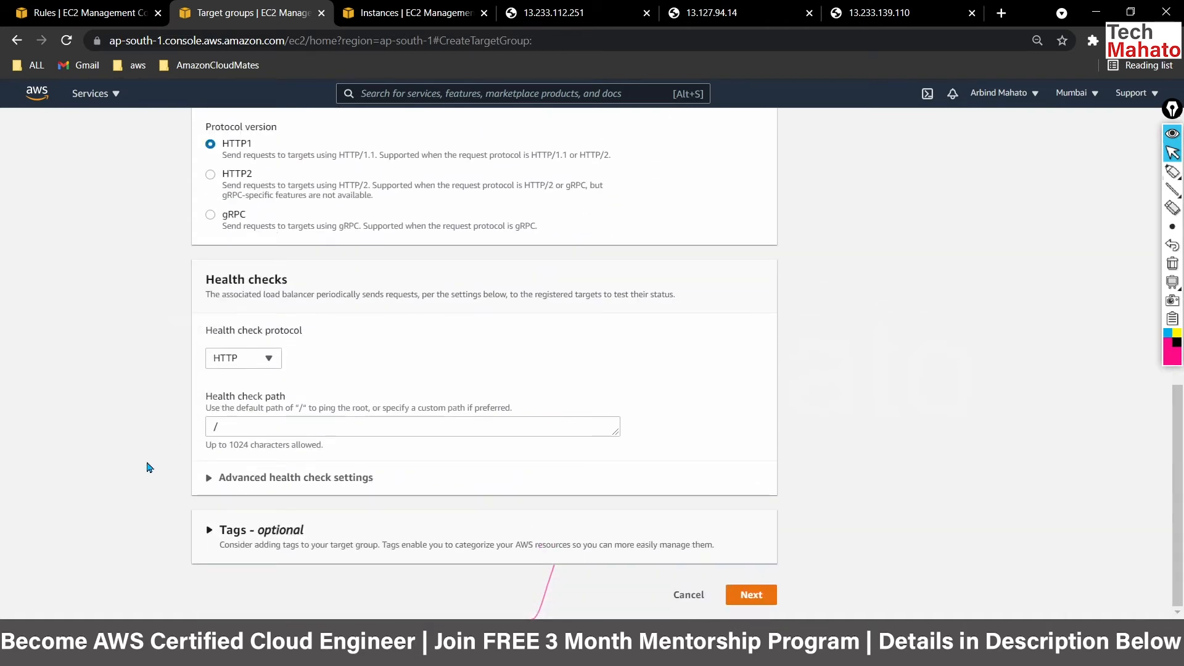
left_click(243, 479)
scroll(245, 482, "down", 3)
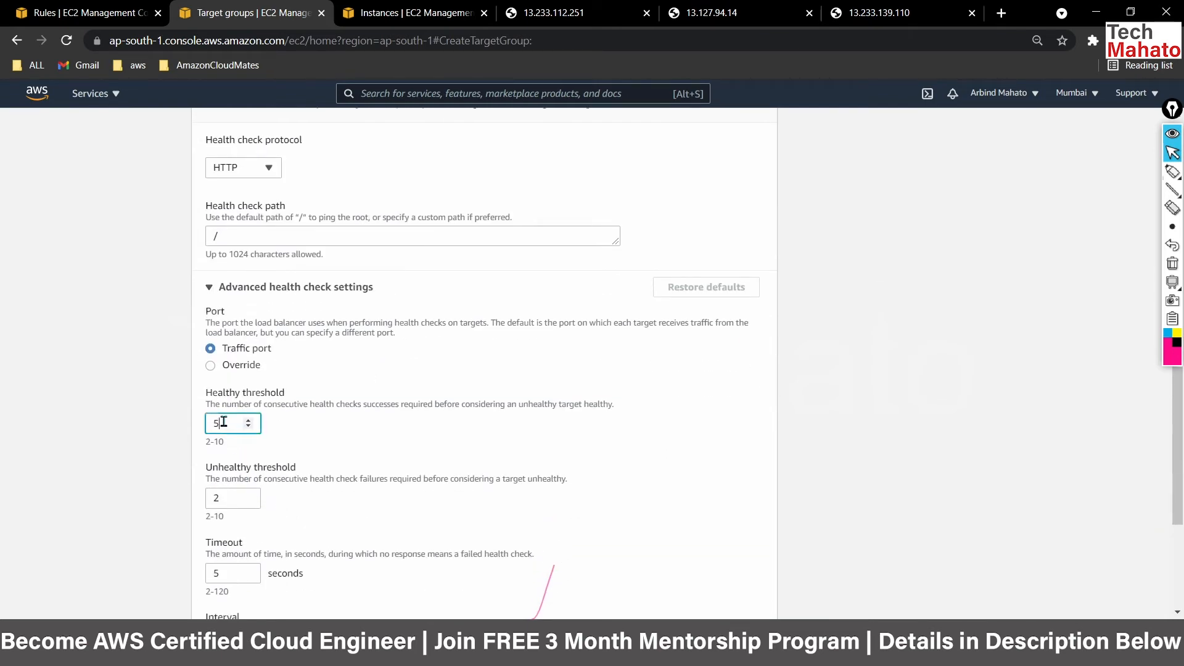
left_click_drag(224, 422, 208, 423)
type("3")
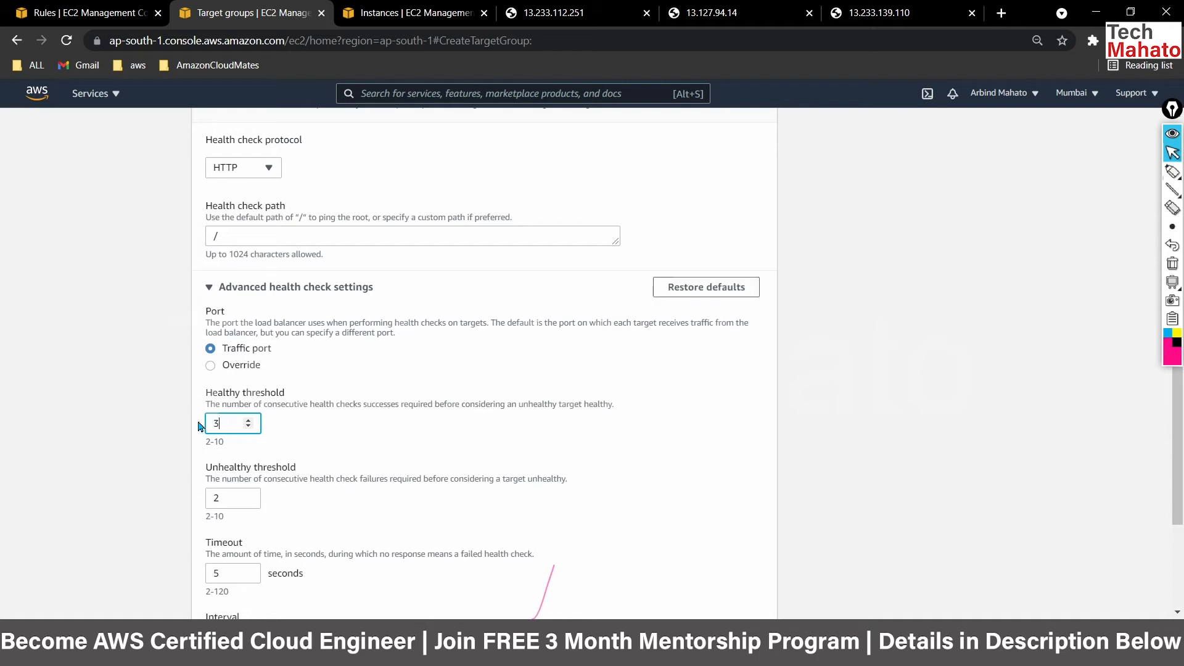
Set TG-2's health check timeout to 4 seconds and its interval to 5 seconds
double_click(222, 572)
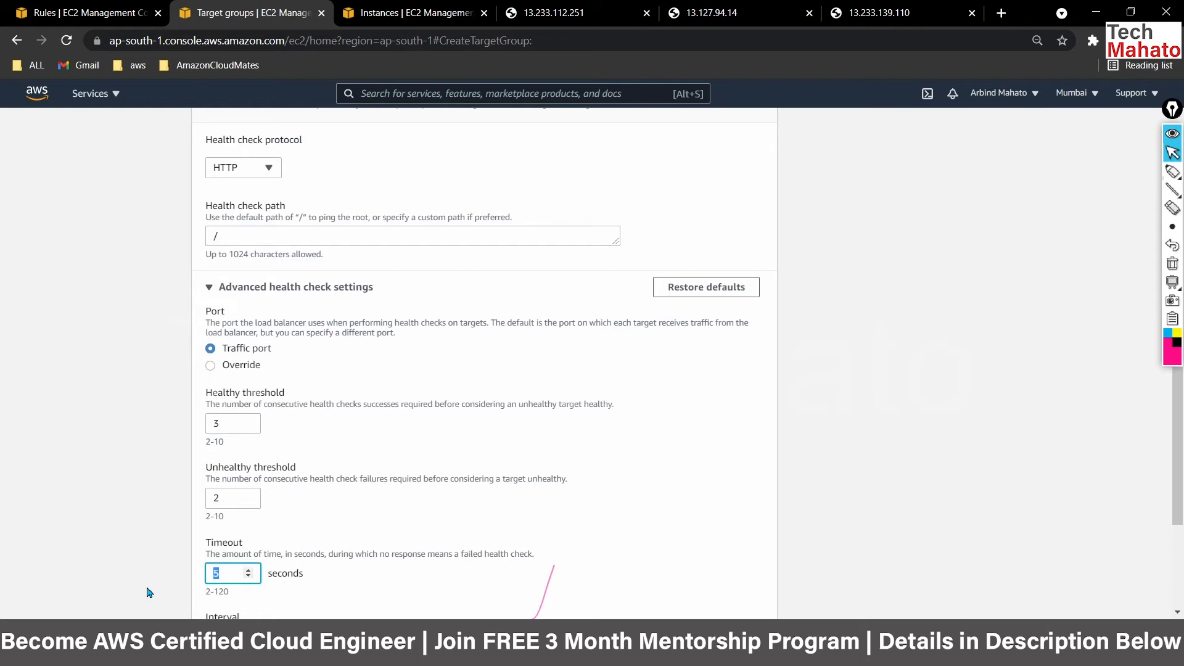
type("4")
scroll(148, 592, "down", 3)
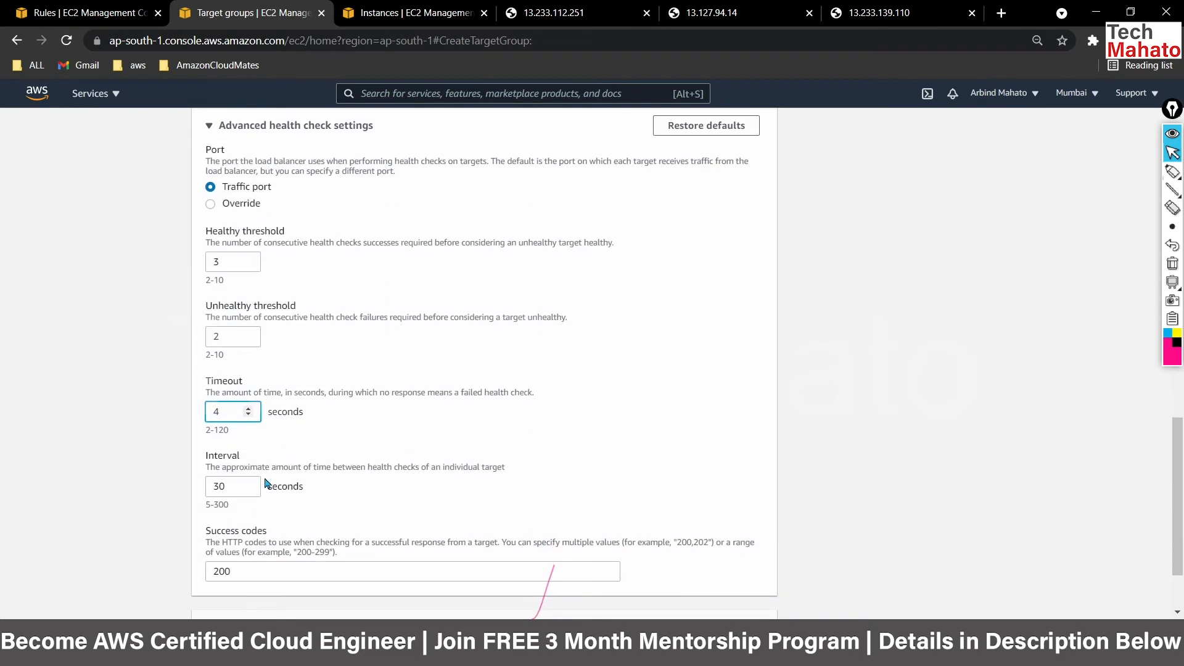
double_click(218, 485)
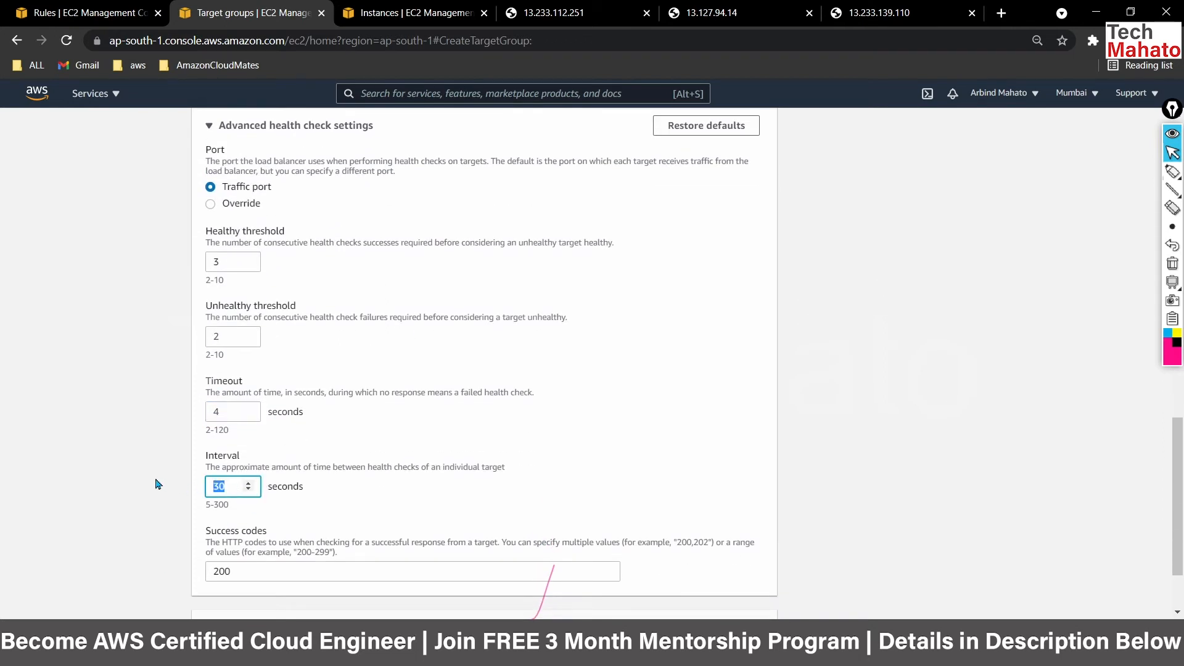
type("5")
scroll(158, 484, "down", 2)
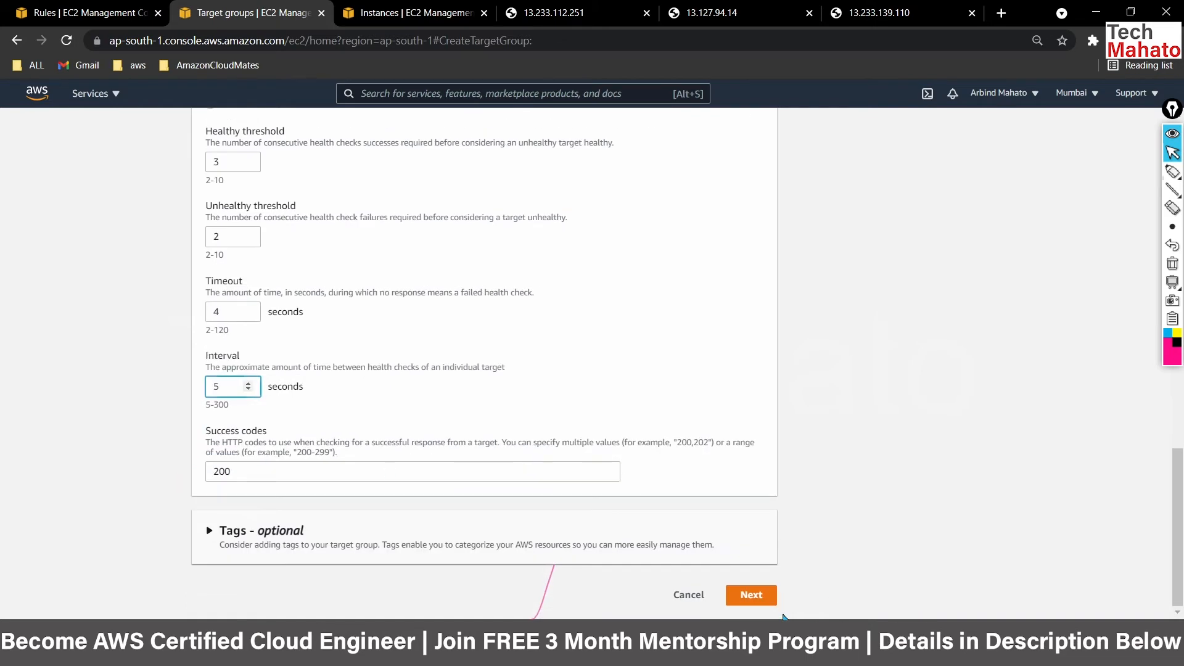
Continue to target registration, include Web Server 3 as a pending target, and create target group TG-2
left_click(763, 597)
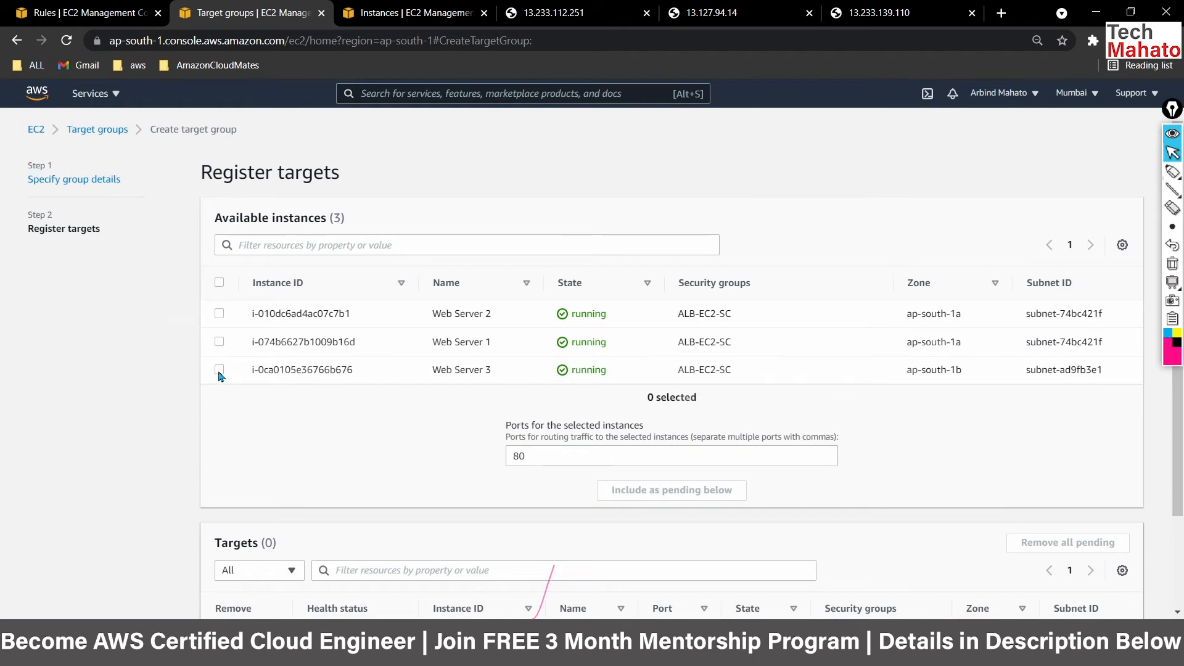
left_click(219, 371)
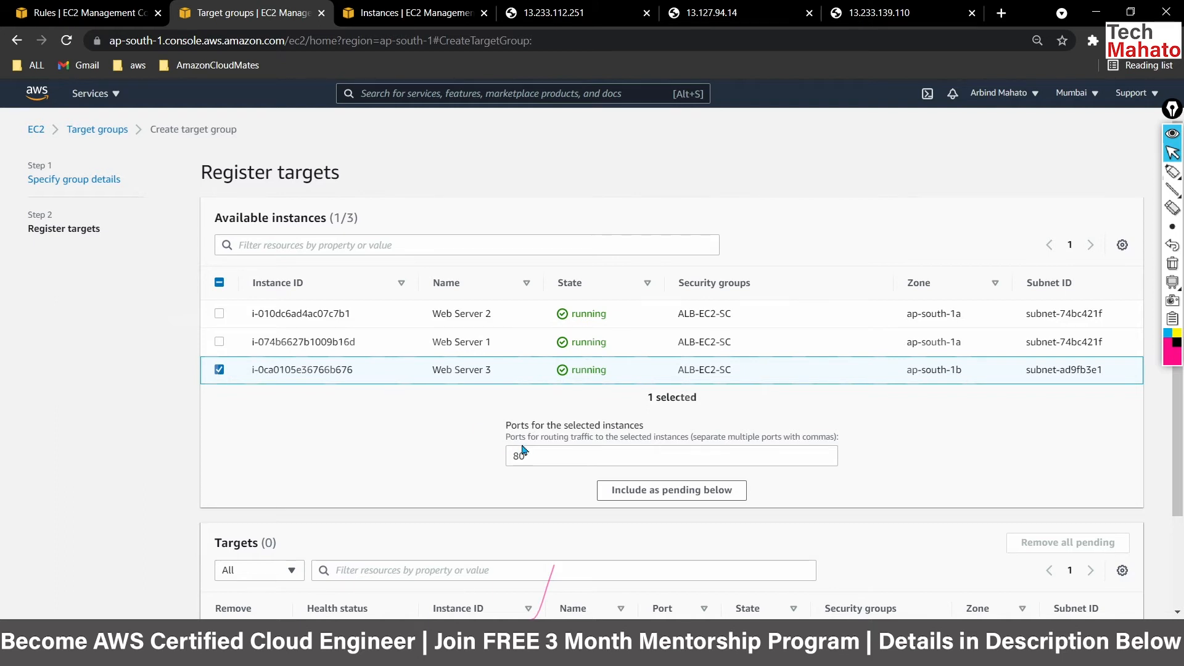
left_click(622, 496)
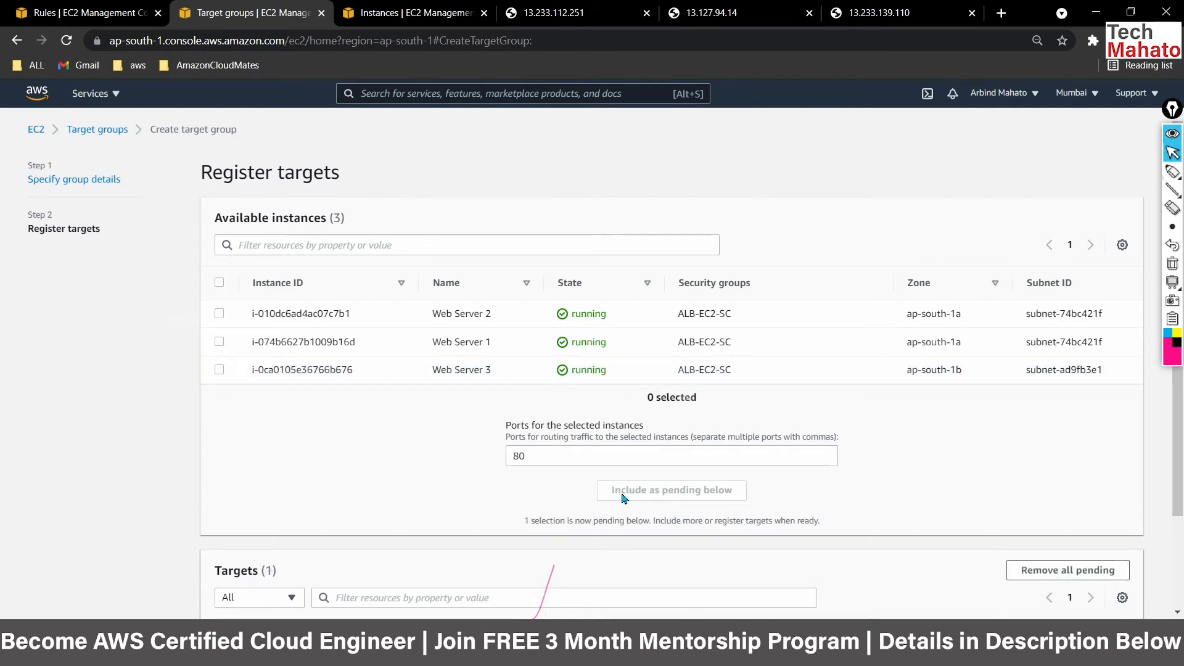
scroll(876, 508, "down", 2)
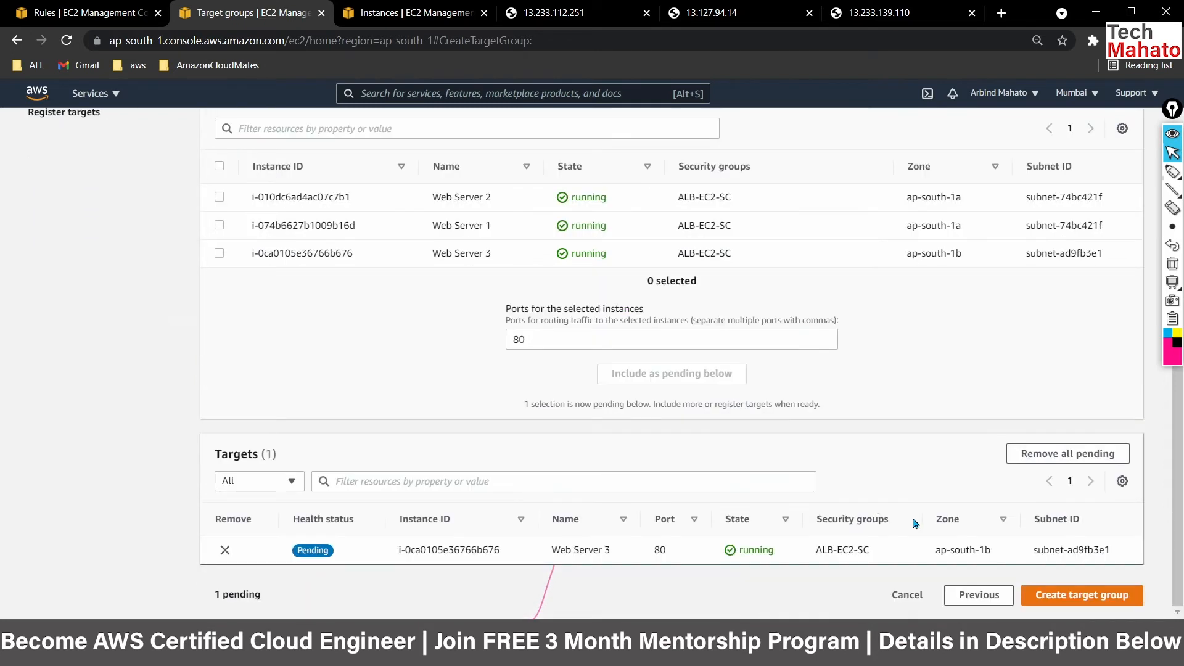
left_click(1074, 605)
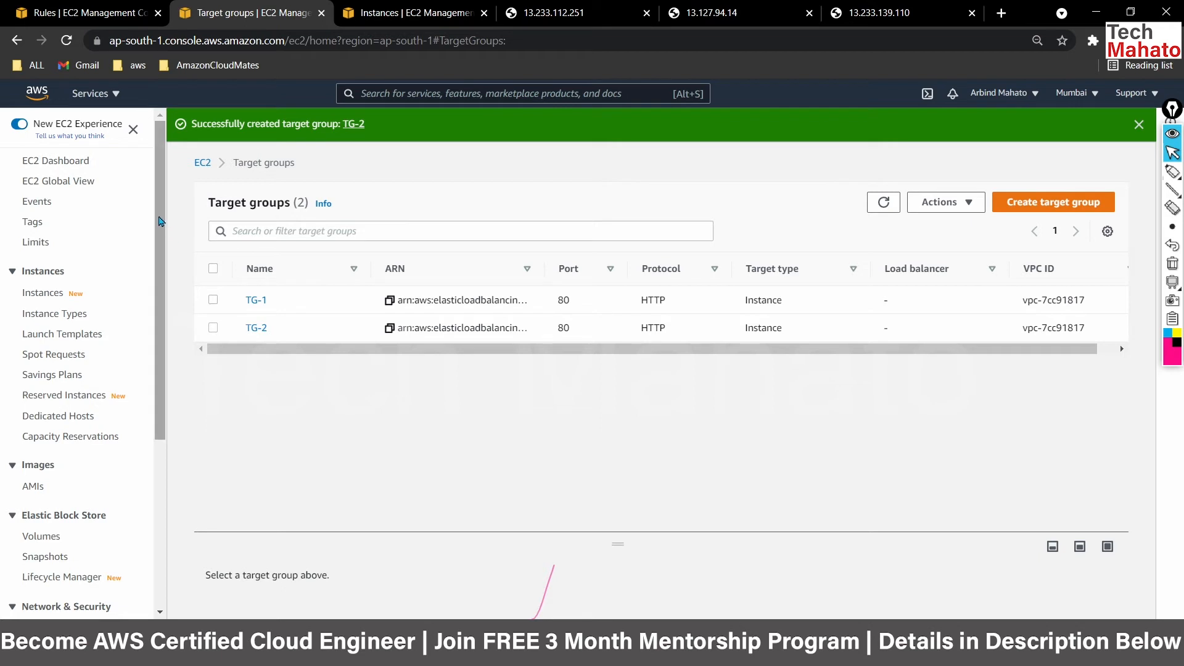
Go to the EC2 load balancers and start creating an Application Load Balancer
scroll(159, 220, "down", 3)
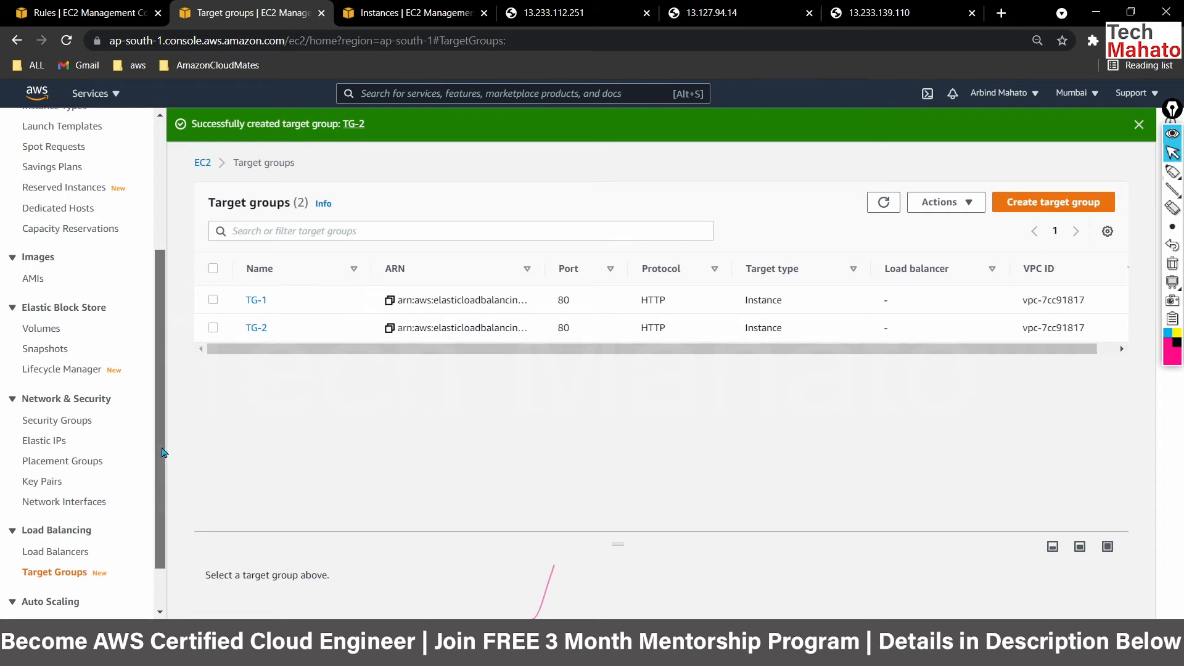
left_click_drag(163, 453, 160, 509)
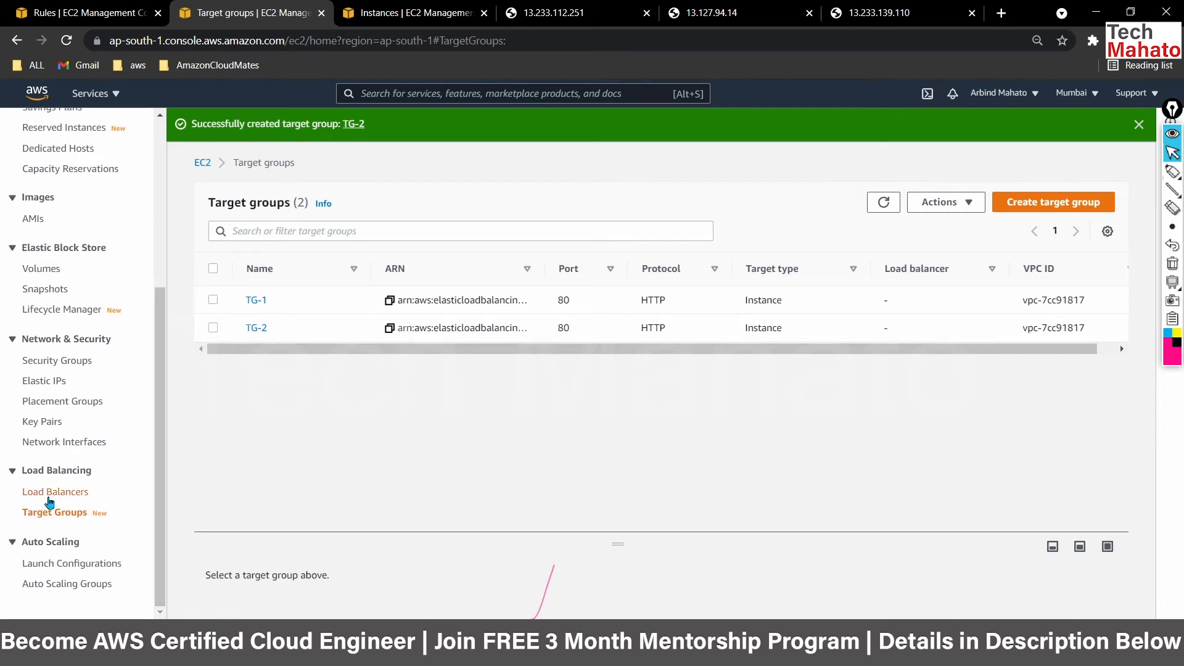
left_click(49, 497)
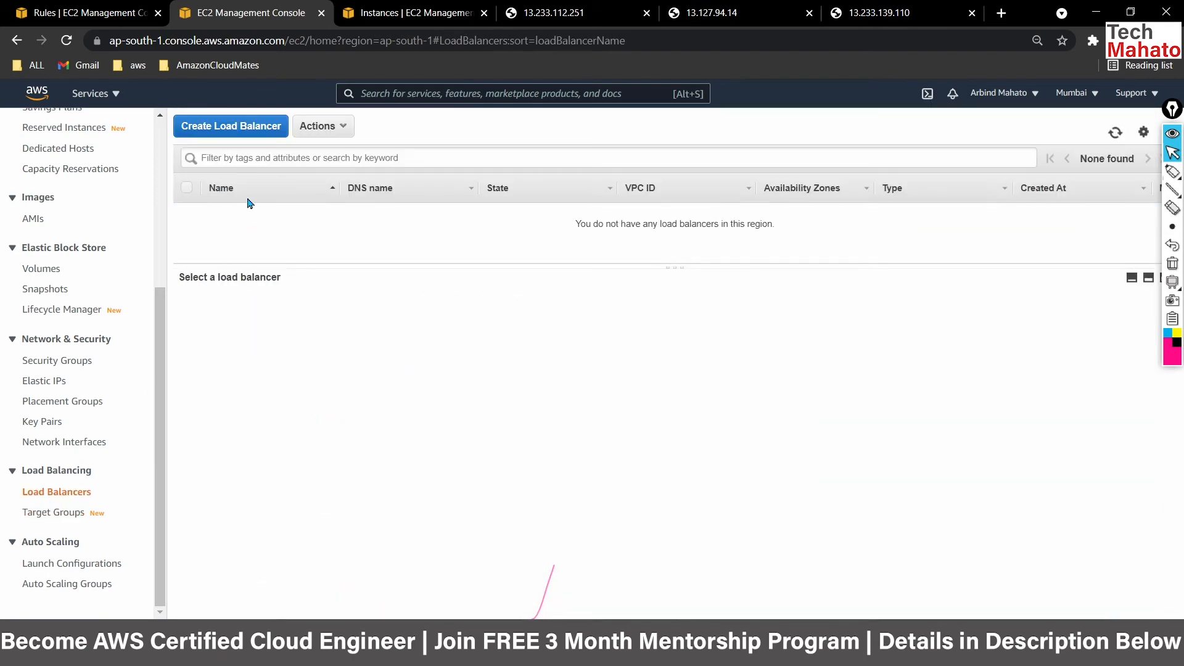
left_click(237, 127)
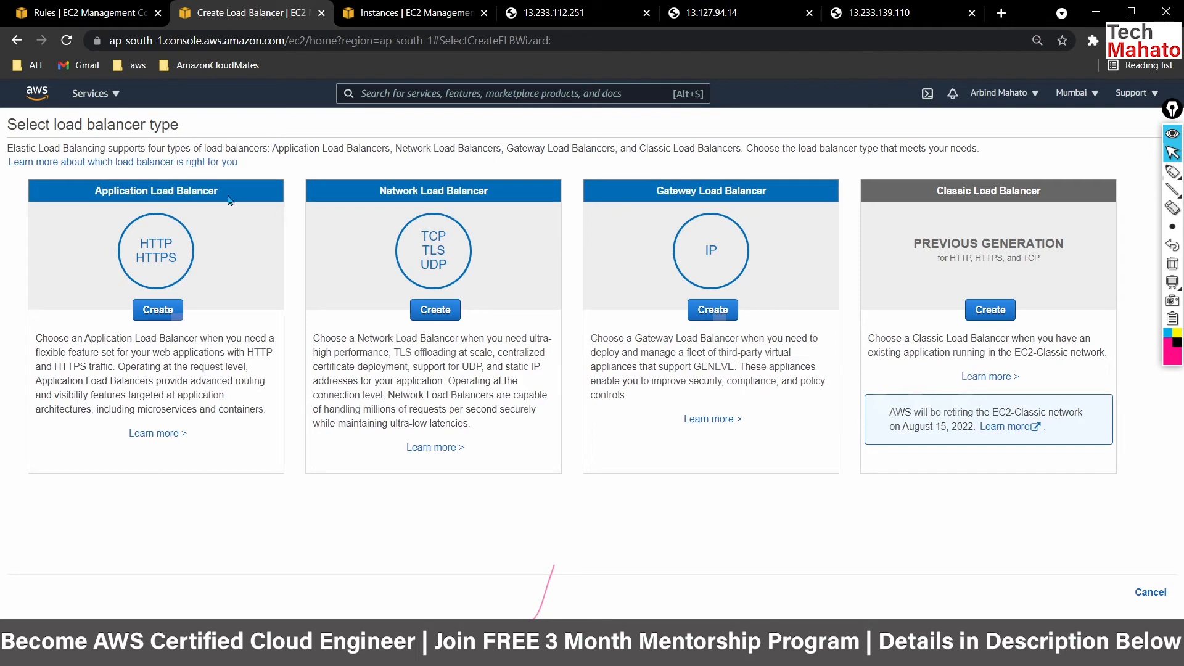
left_click(154, 312)
Name the new application load balancer ALB-1
scroll(311, 308, "down", 1)
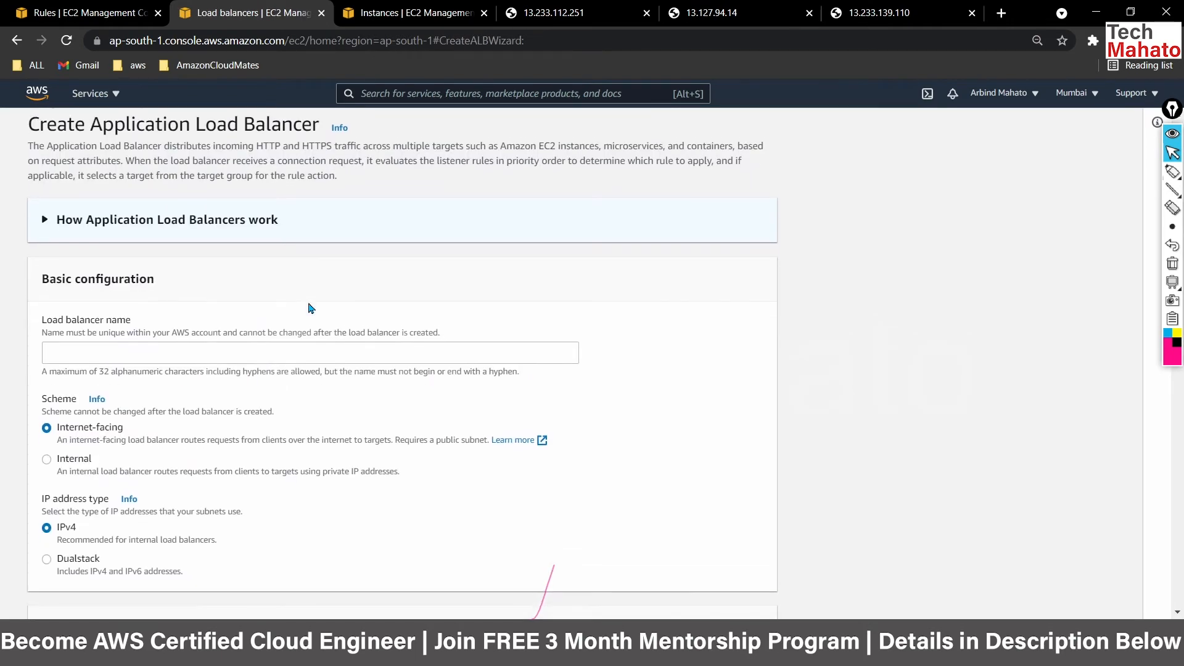
left_click(144, 331)
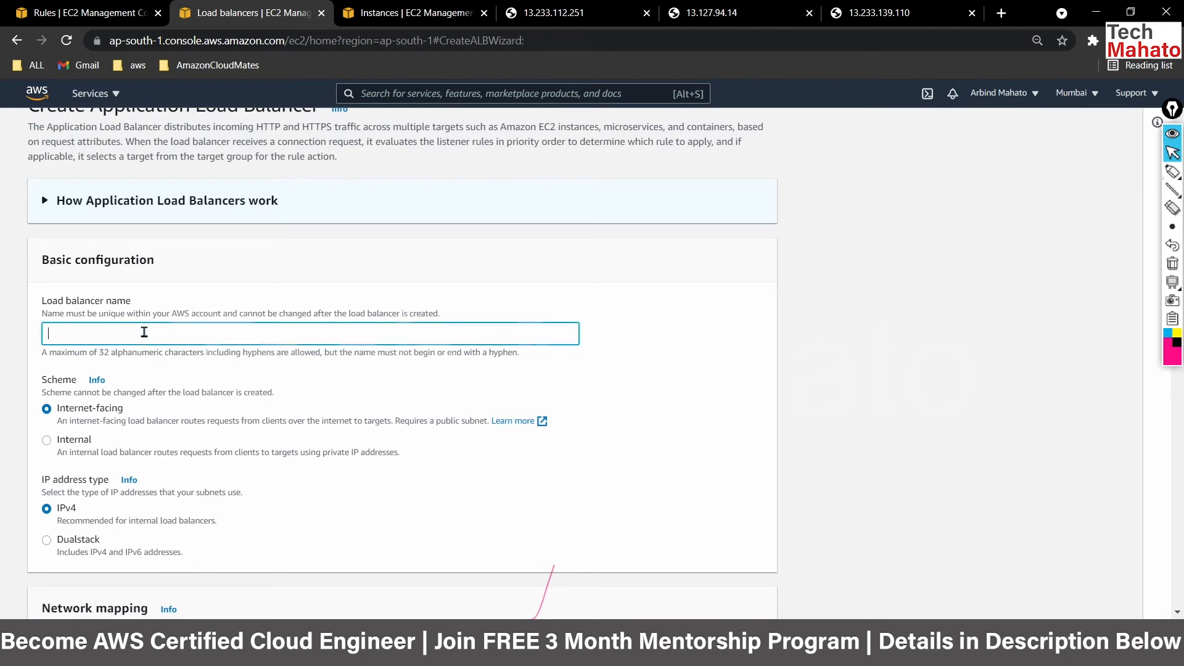
type("ALB-1")
Map the load balancer to the availability zones ap-south-1a and ap-south-1b in the network mapping settings
scroll(143, 332, "down", 2)
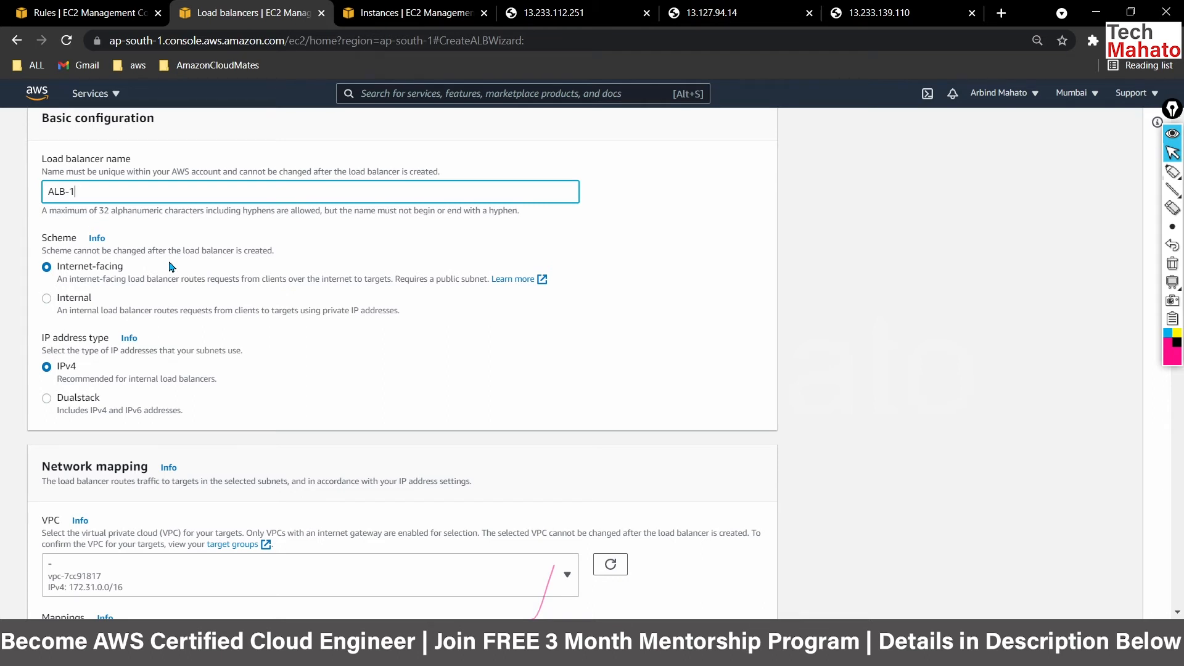
scroll(170, 266, "down", 2)
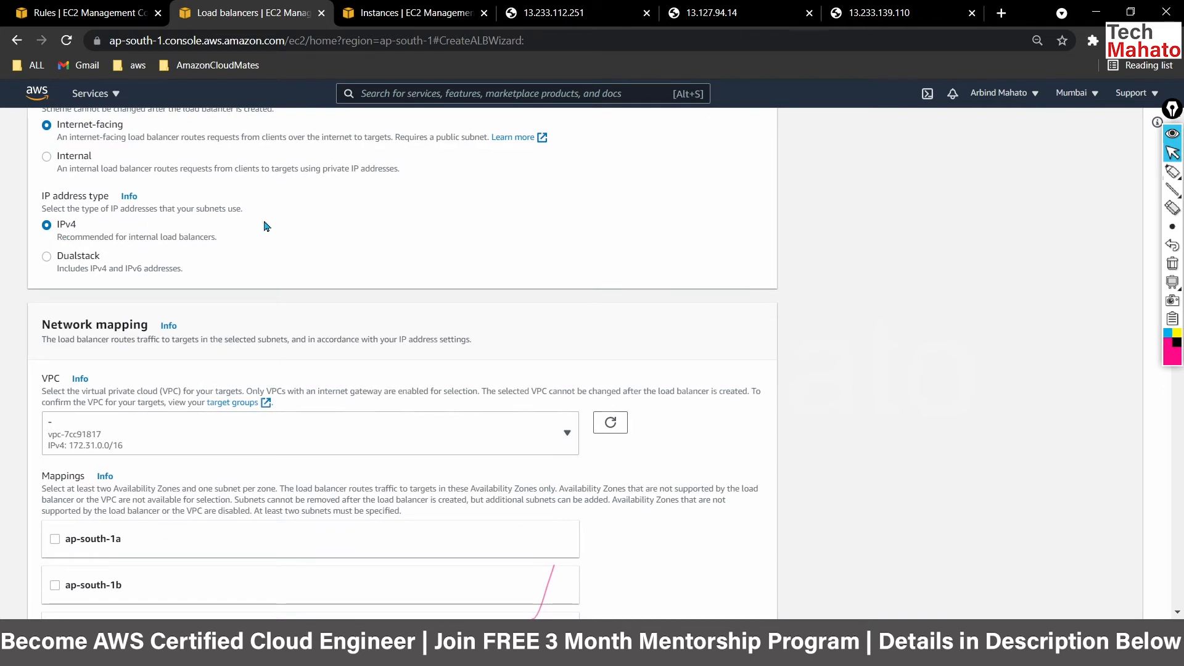
scroll(266, 226, "down", 3)
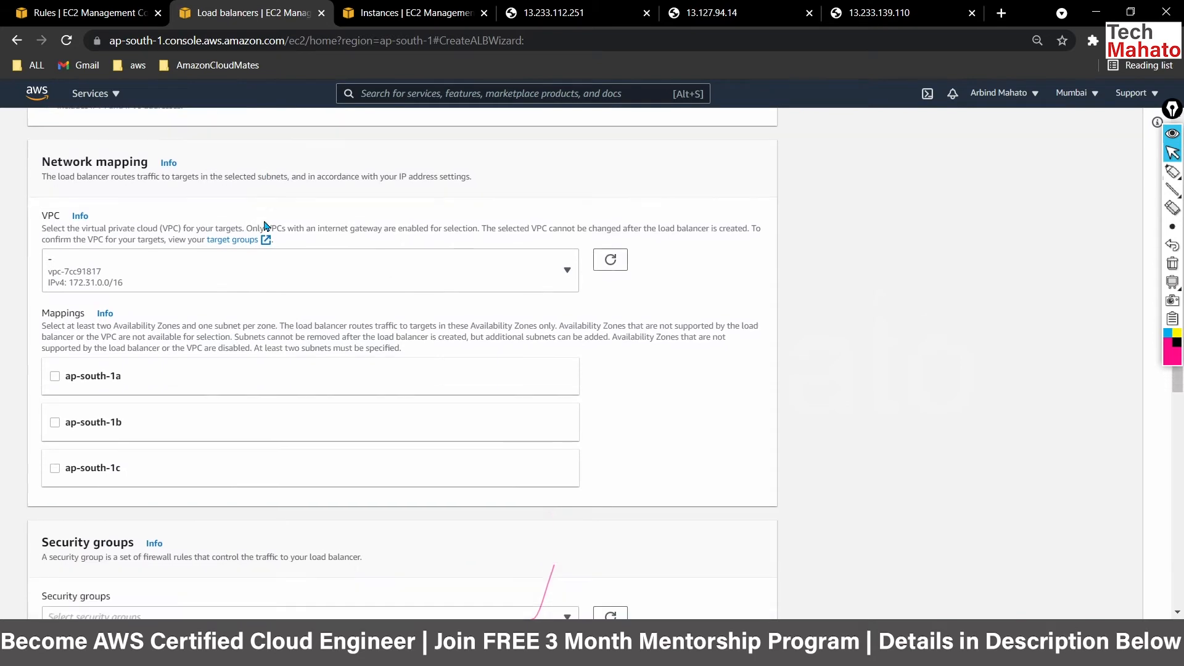
scroll(266, 227, "down", 1)
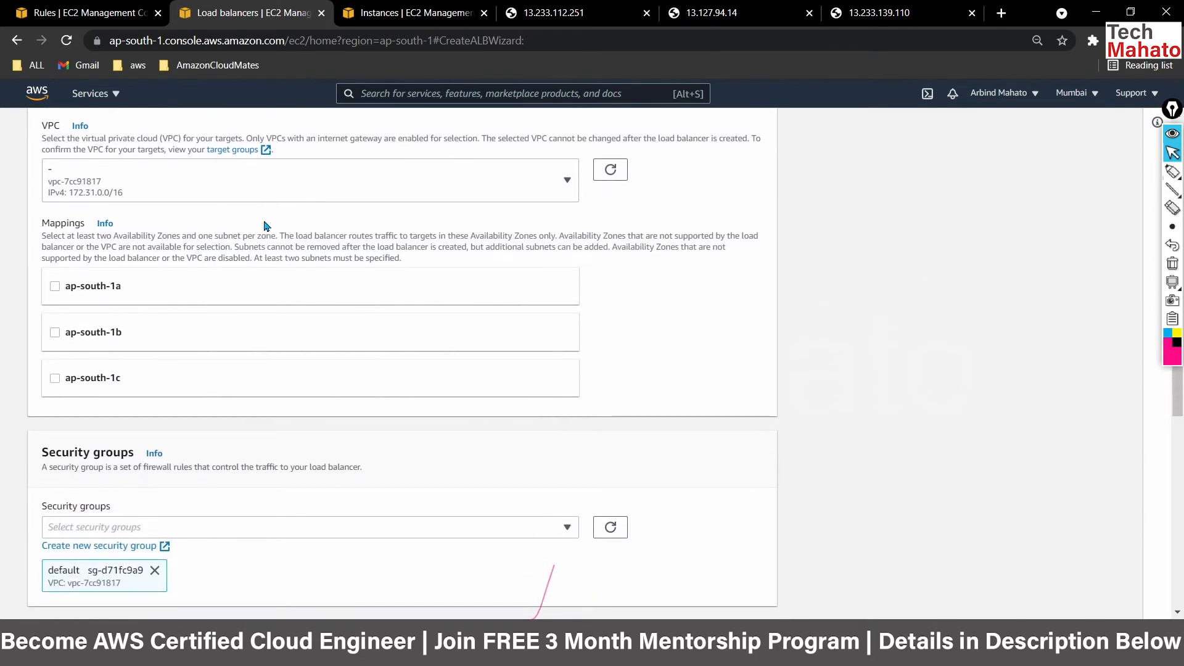
scroll(267, 226, "down", 1)
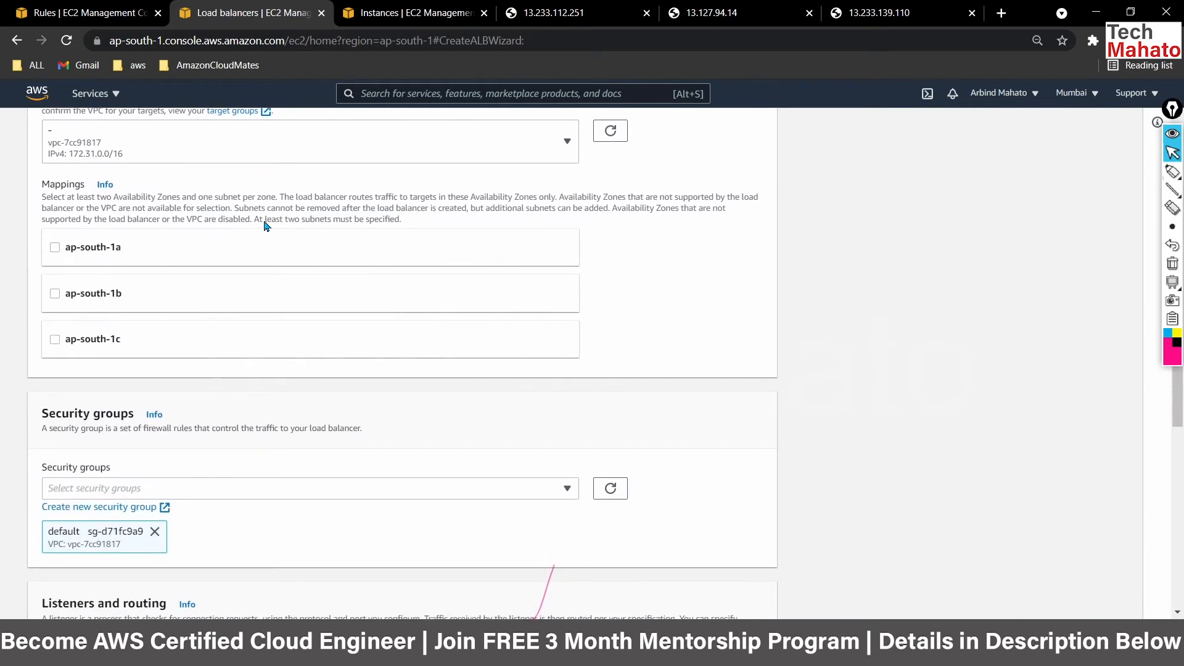
left_click(55, 244)
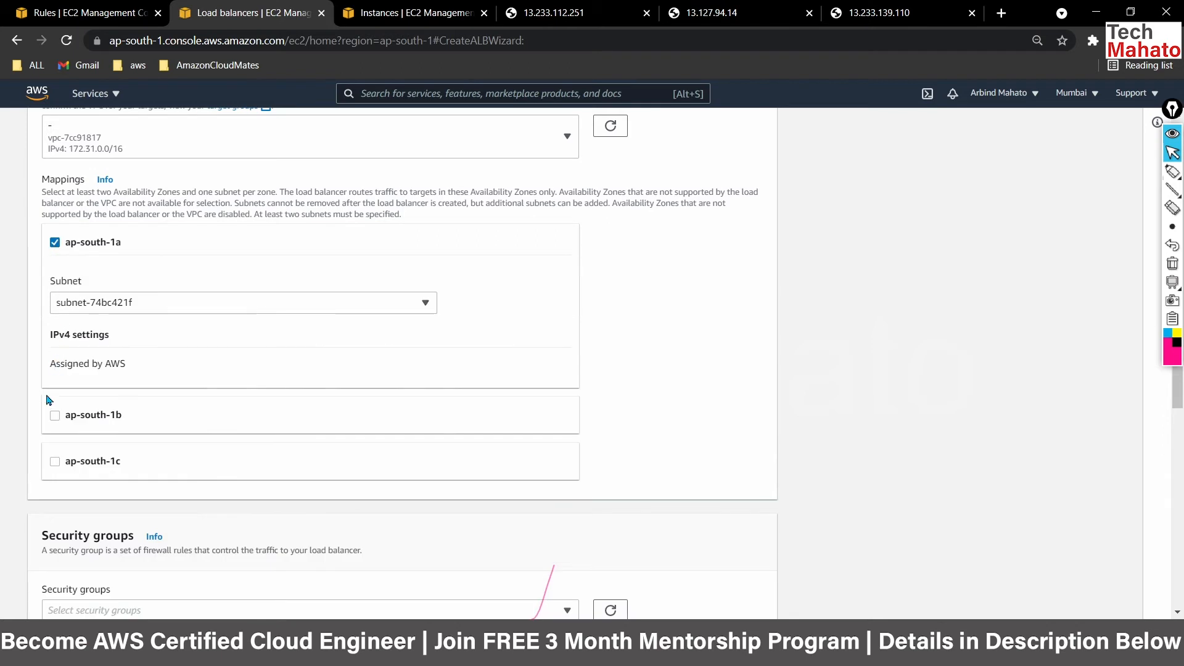
left_click(55, 419)
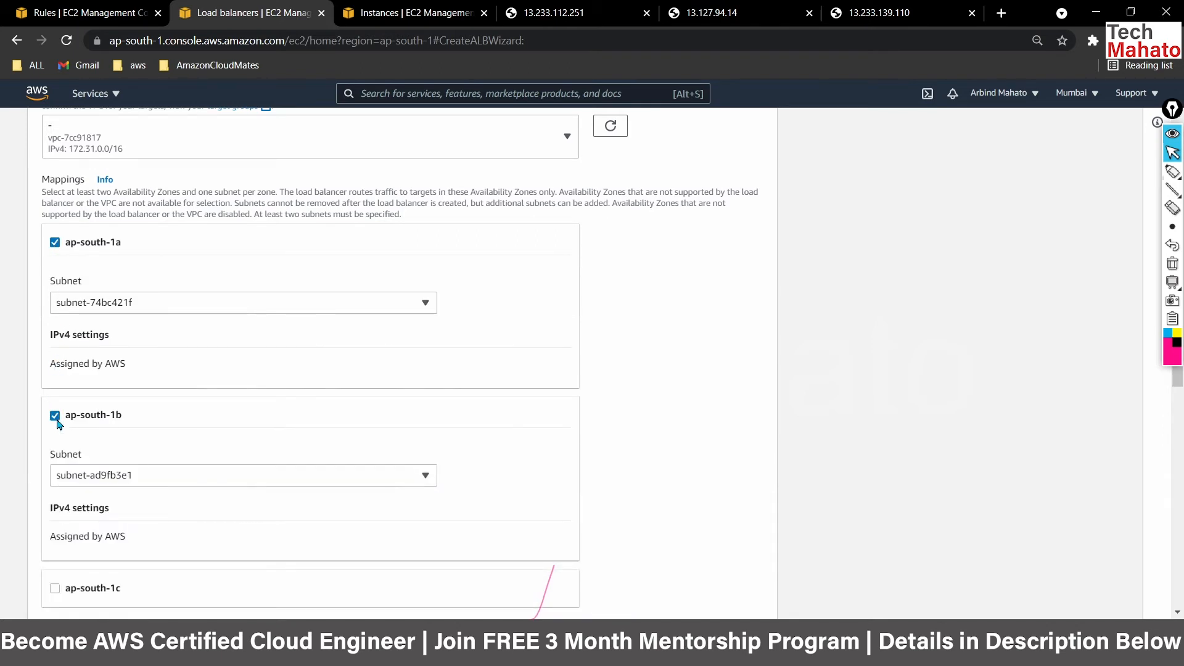
Add the availability zone ap-south-1c to the load balancer's network mappings
scroll(59, 431, "down", 3)
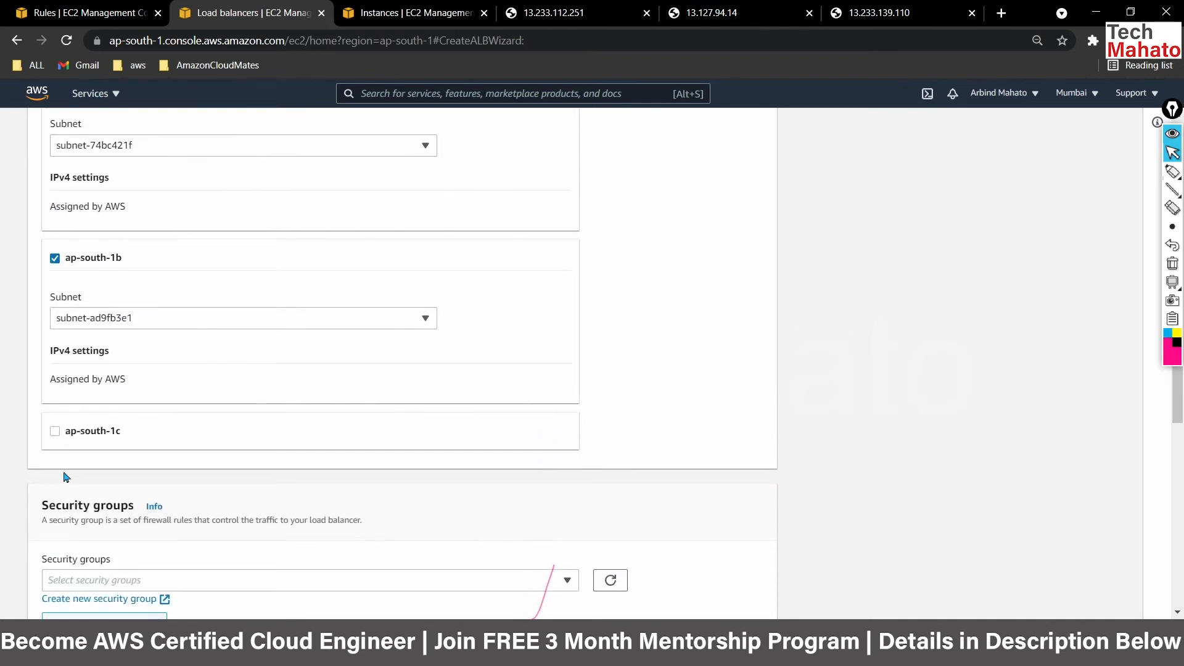
left_click(54, 430)
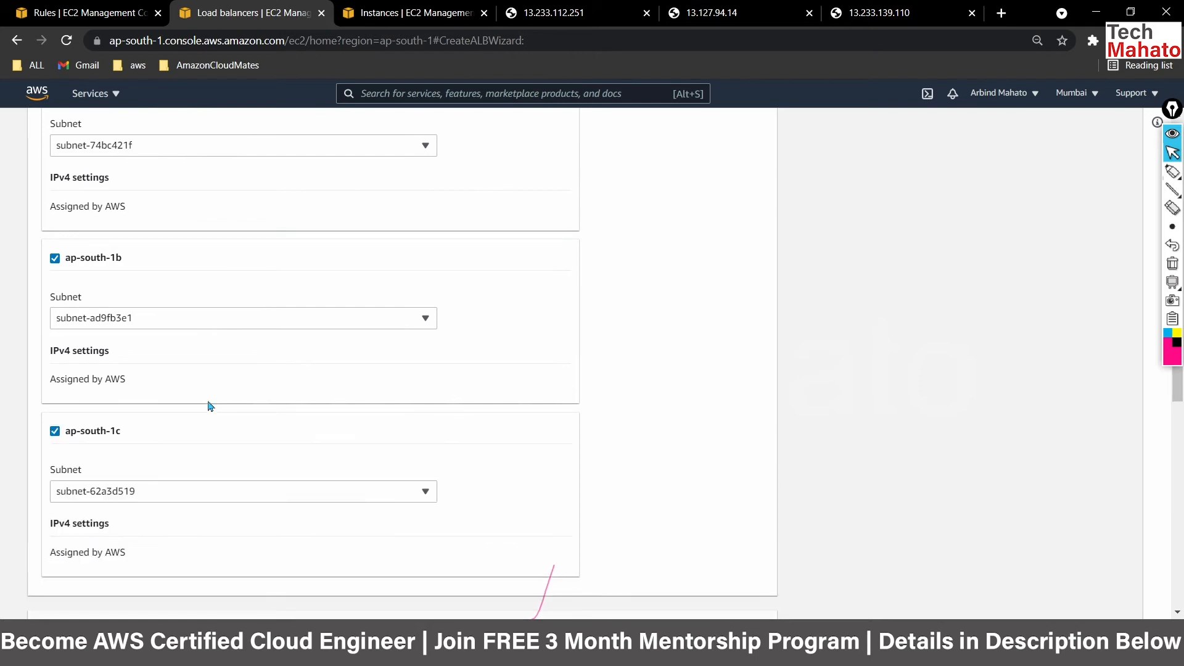
scroll(380, 425, "down", 4)
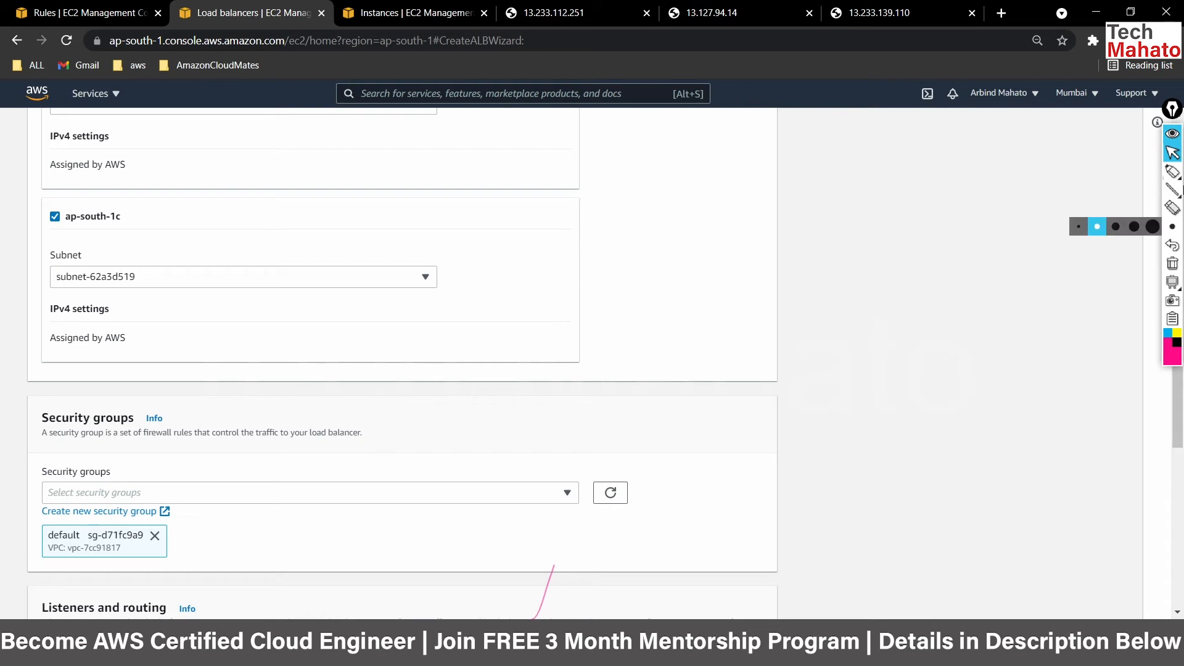
left_click(1073, 96)
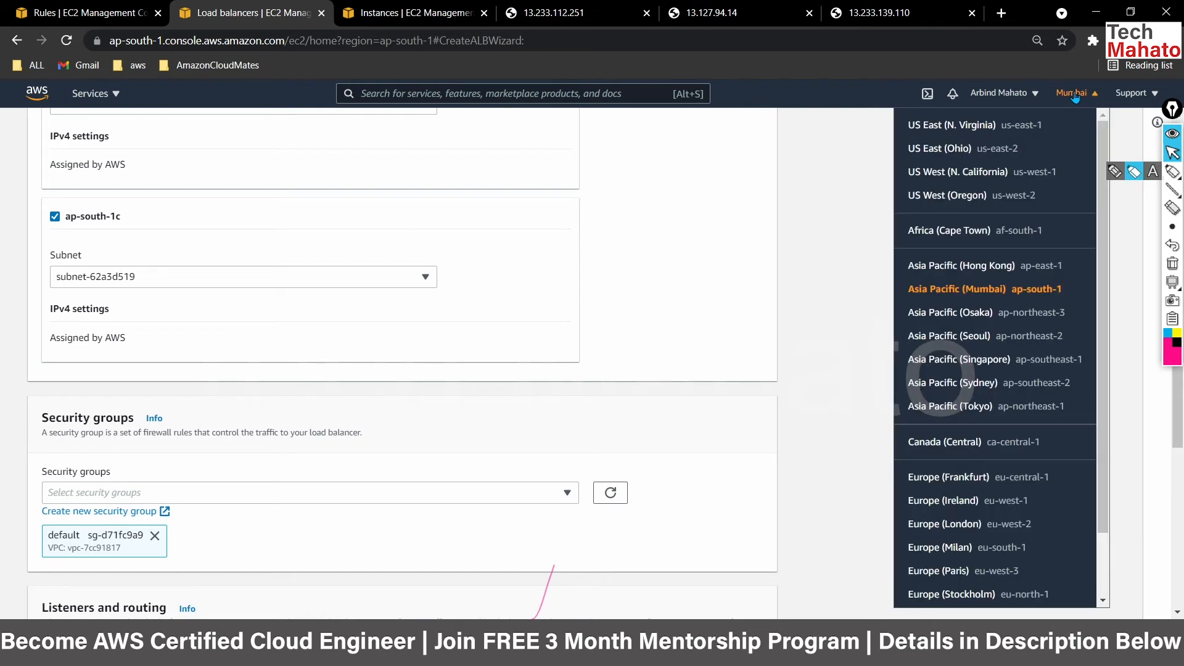
left_click(7, 341)
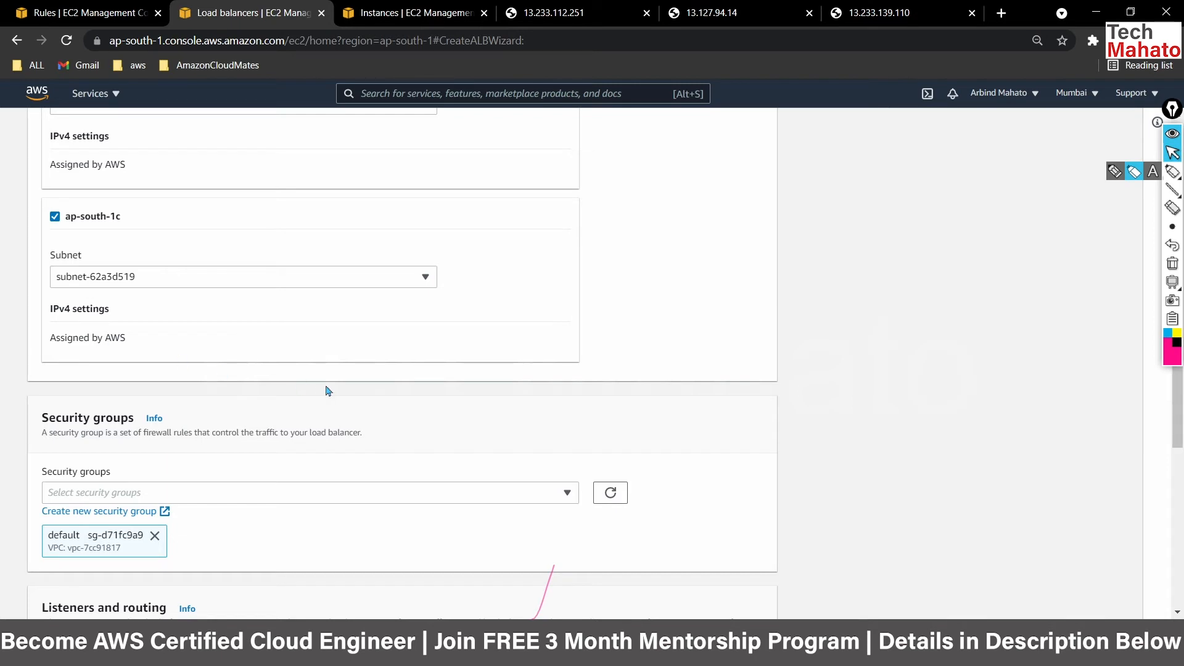
Start creating a new security group for the load balancer and name it ALB-SC-ALB
scroll(328, 391, "down", 3)
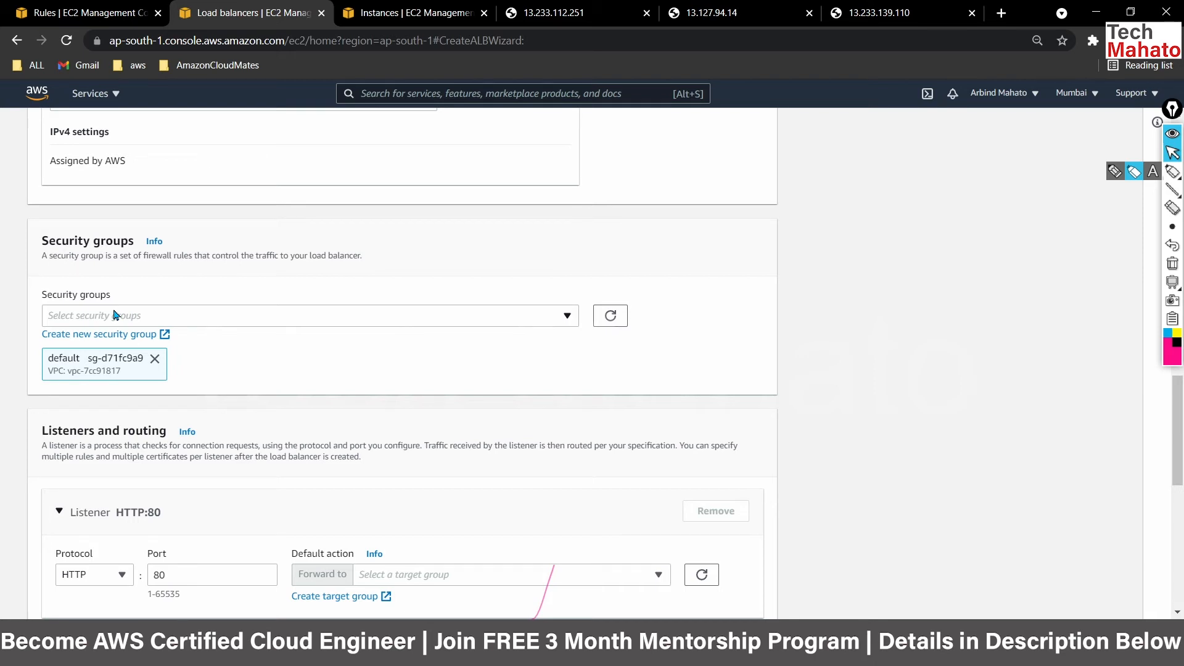
left_click(562, 323)
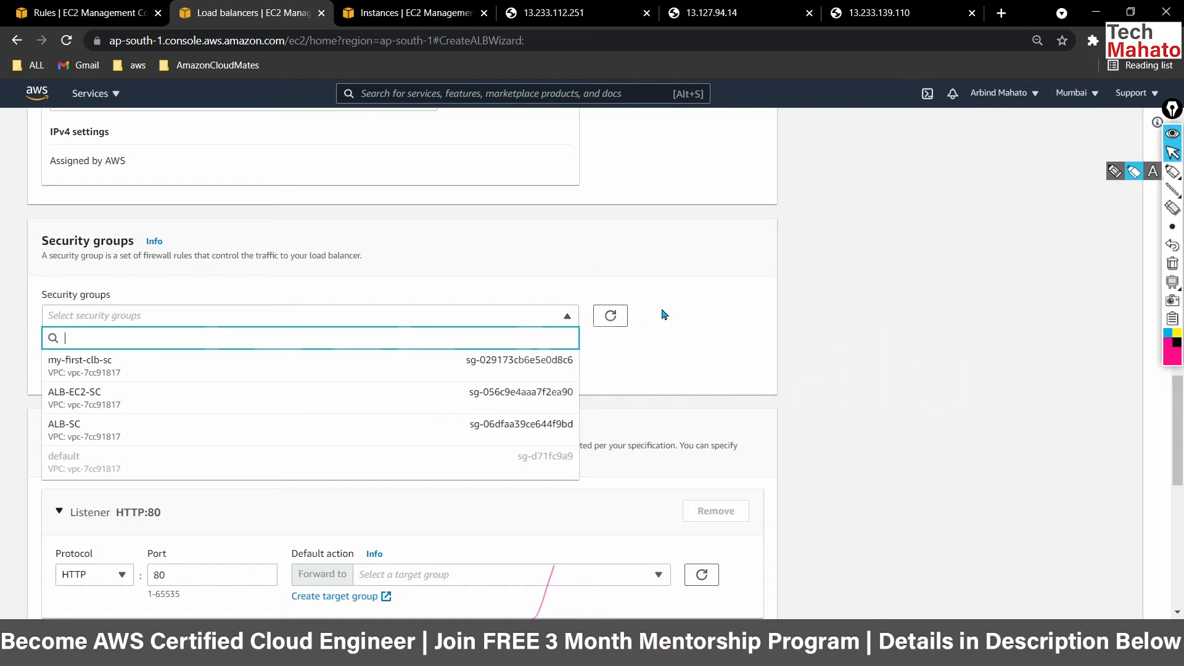
left_click(728, 320)
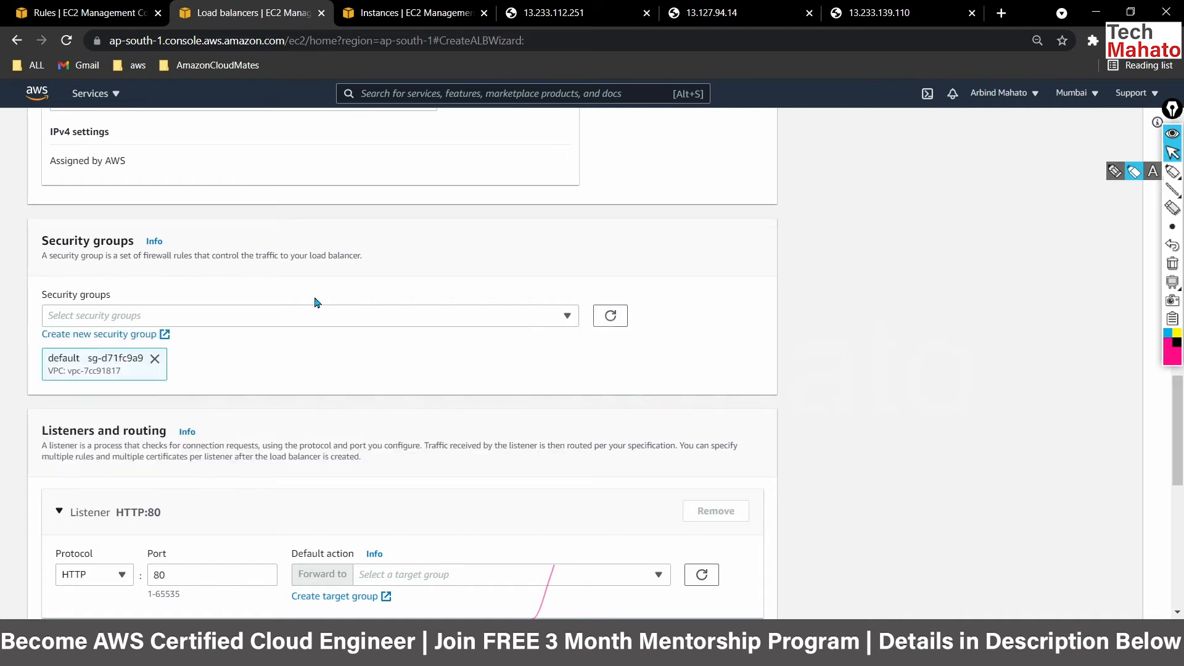
left_click(116, 337)
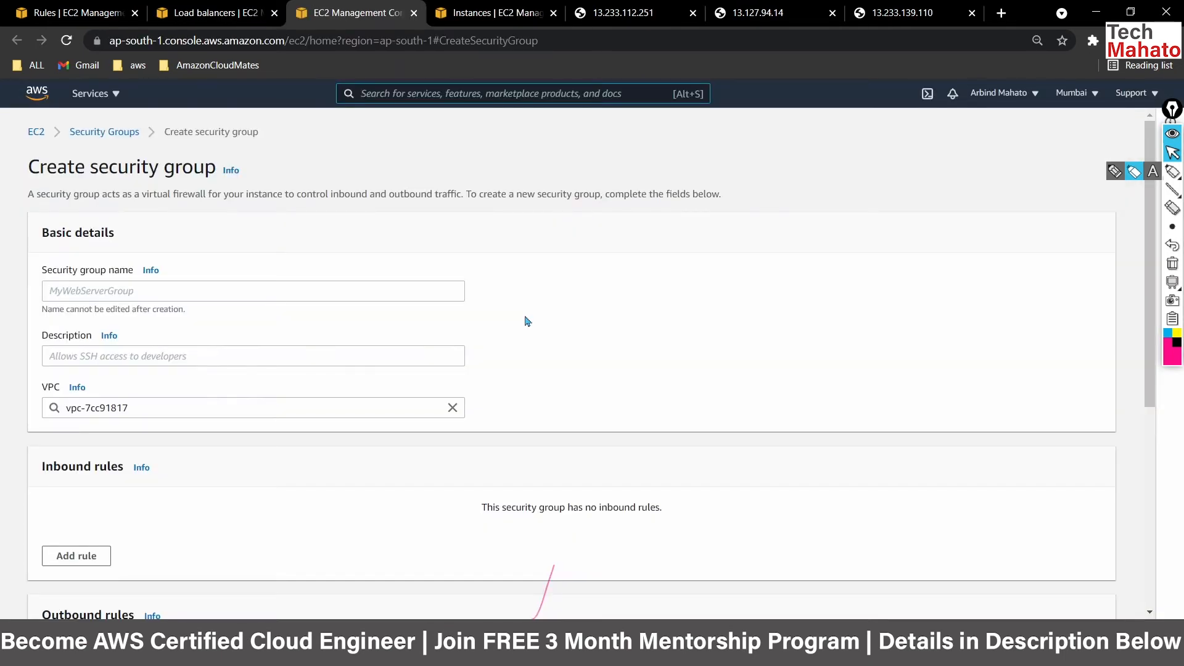
left_click(110, 288)
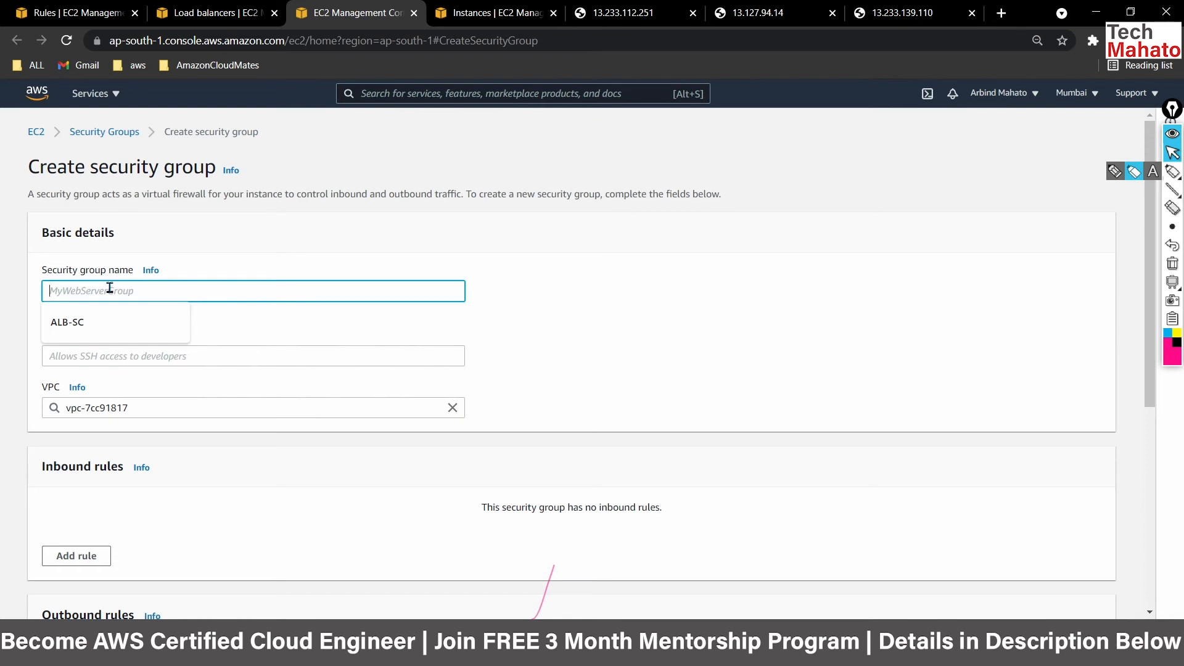
type("ALB-SC")
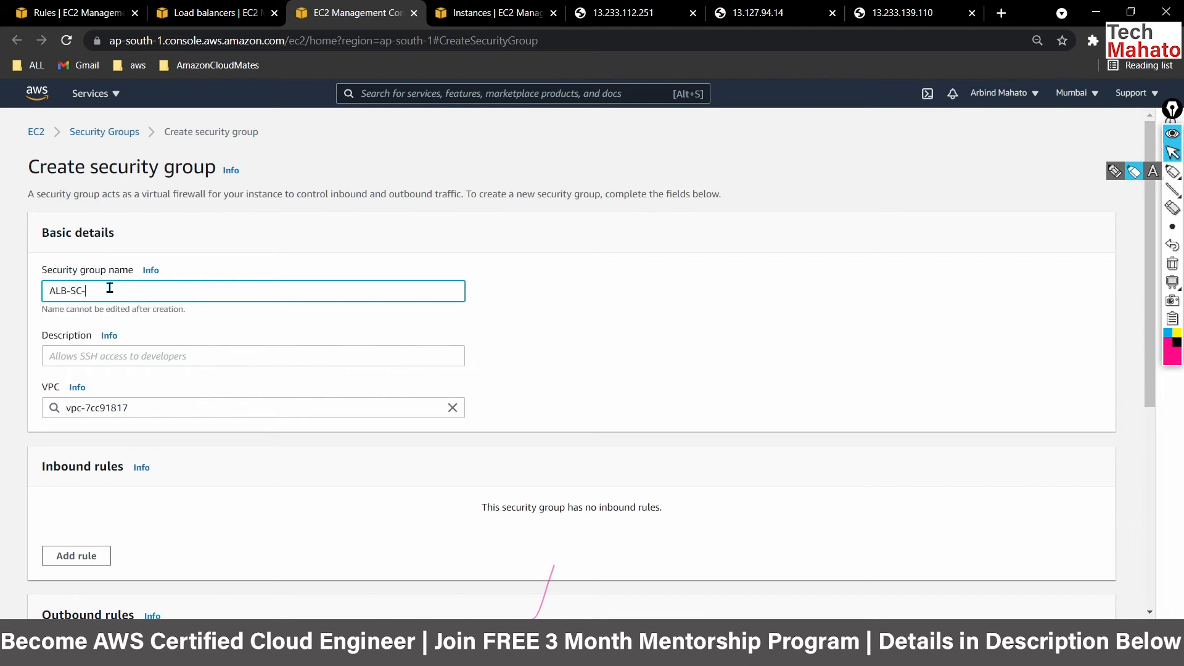
type("-ALB")
Add an inbound rule to the security group allowing HTTP traffic from Anywhere-IPv4
scroll(541, 291, "down", 1)
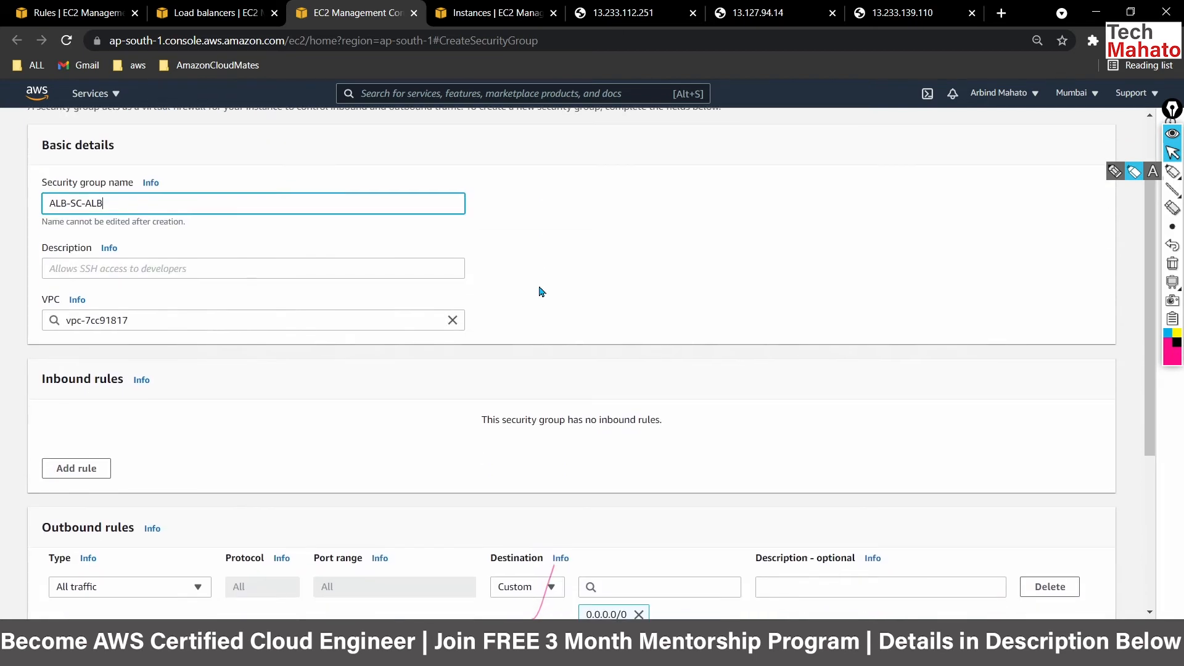
scroll(540, 291, "down", 1)
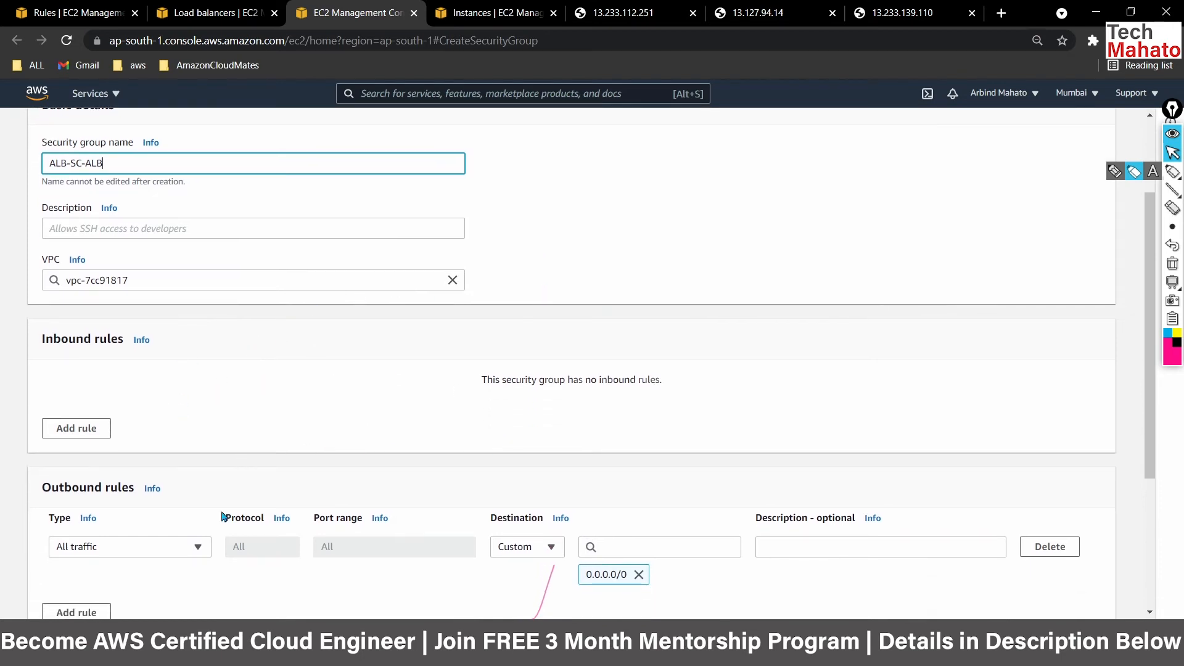
left_click(50, 434)
left_click(167, 407)
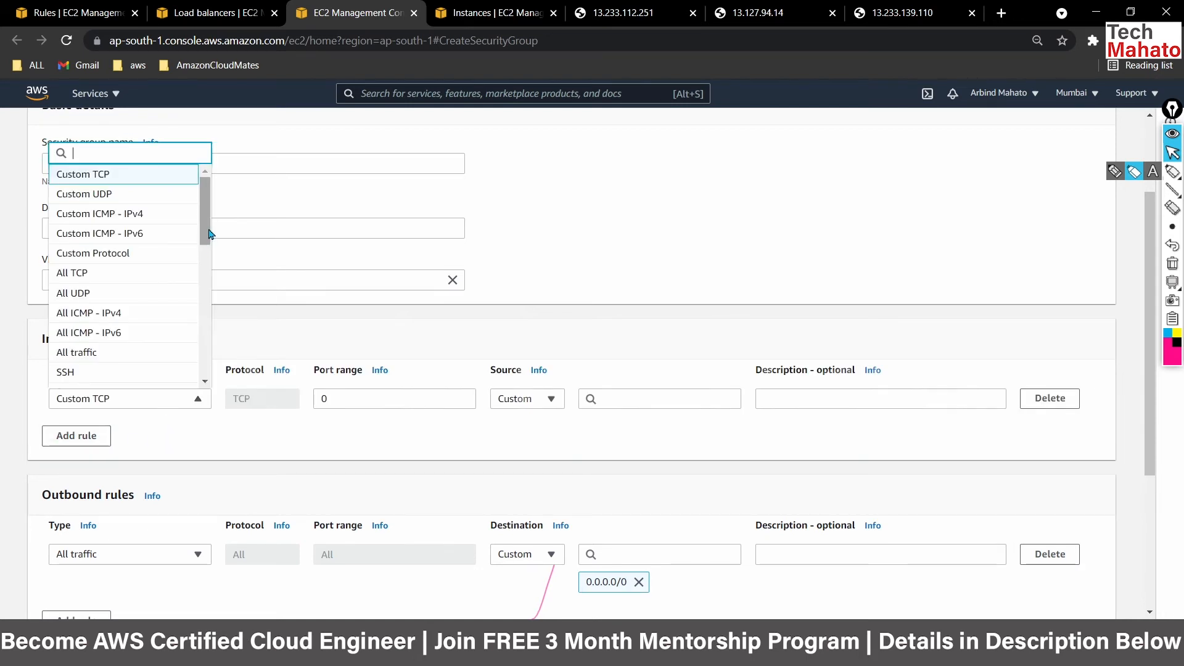
left_click_drag(210, 234, 208, 288)
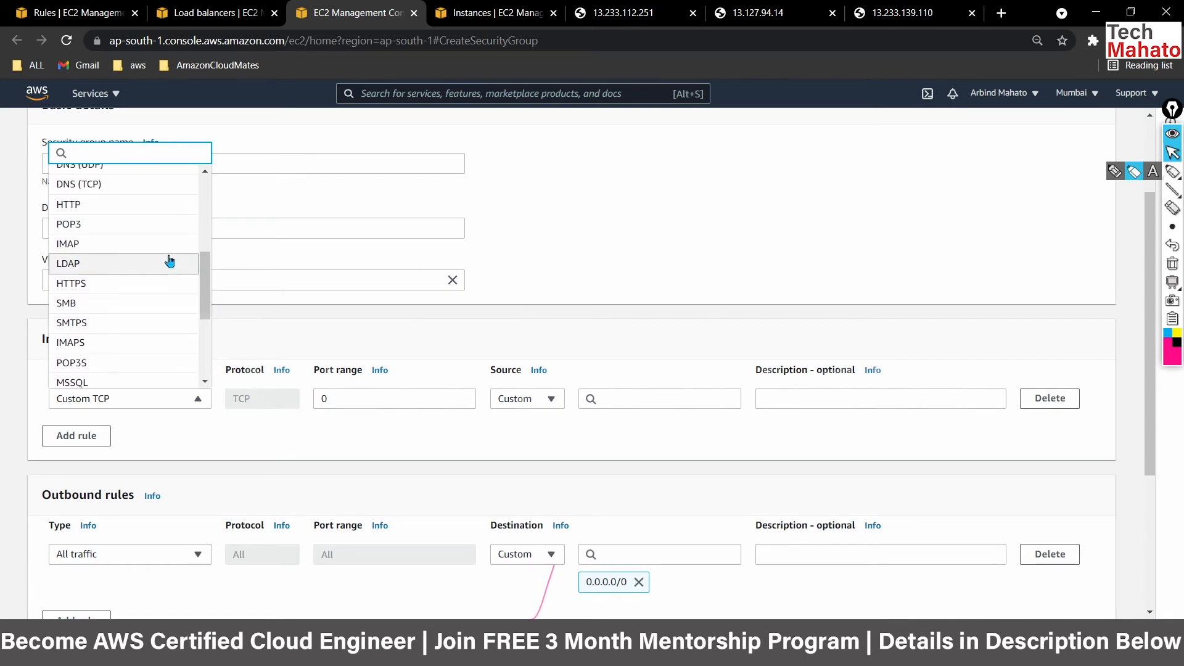
left_click(102, 209)
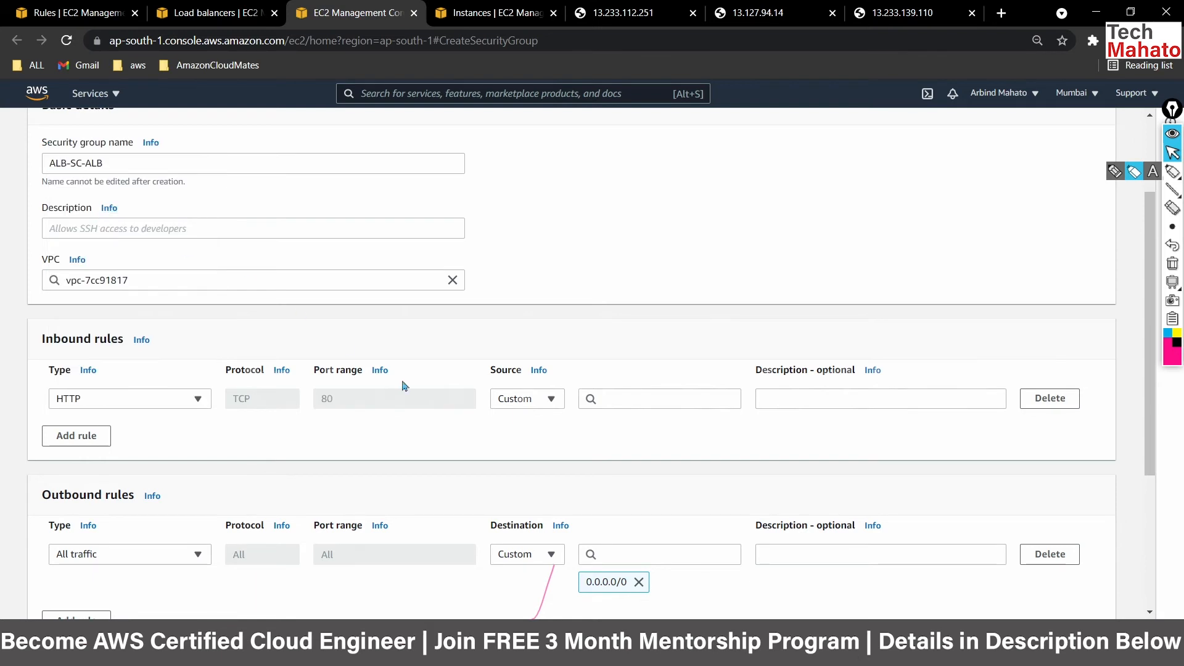
left_click(548, 401)
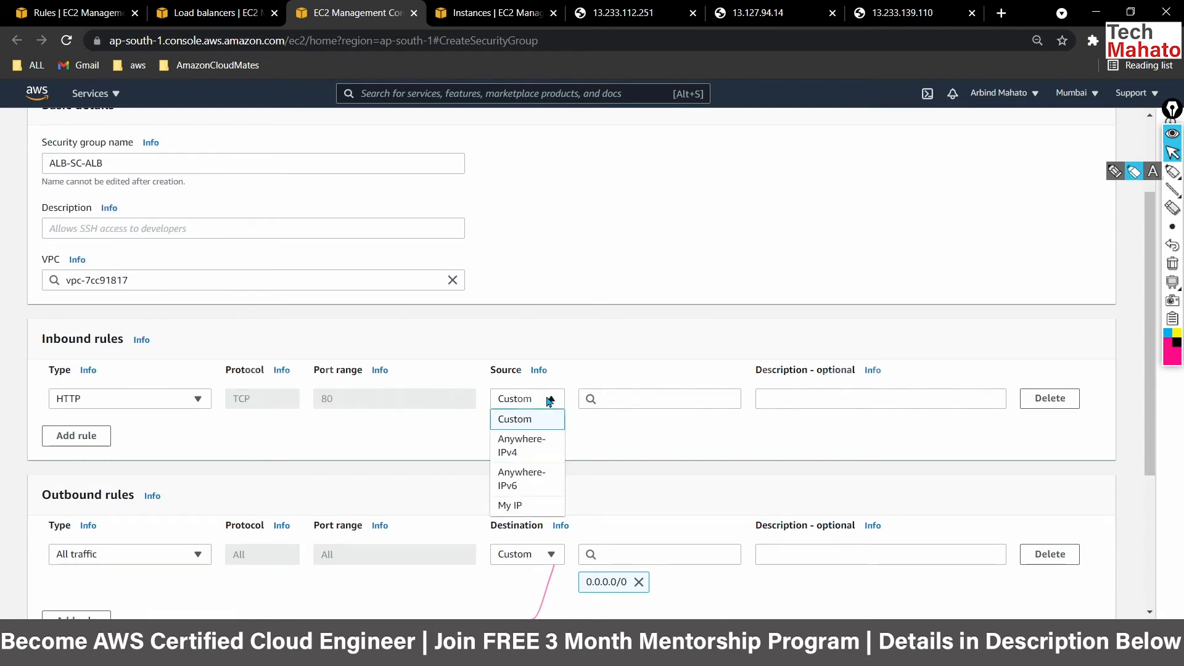
left_click(534, 446)
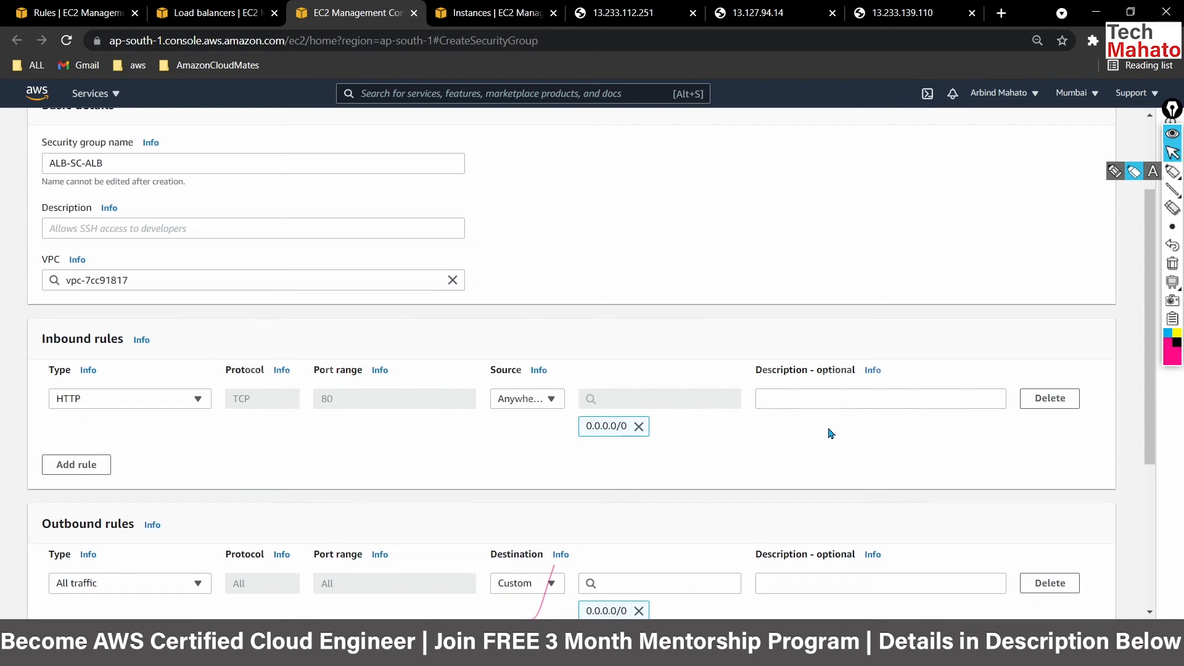
Try to create the security group with the description left empty
scroll(830, 433, "down", 2)
scroll(831, 434, "down", 1)
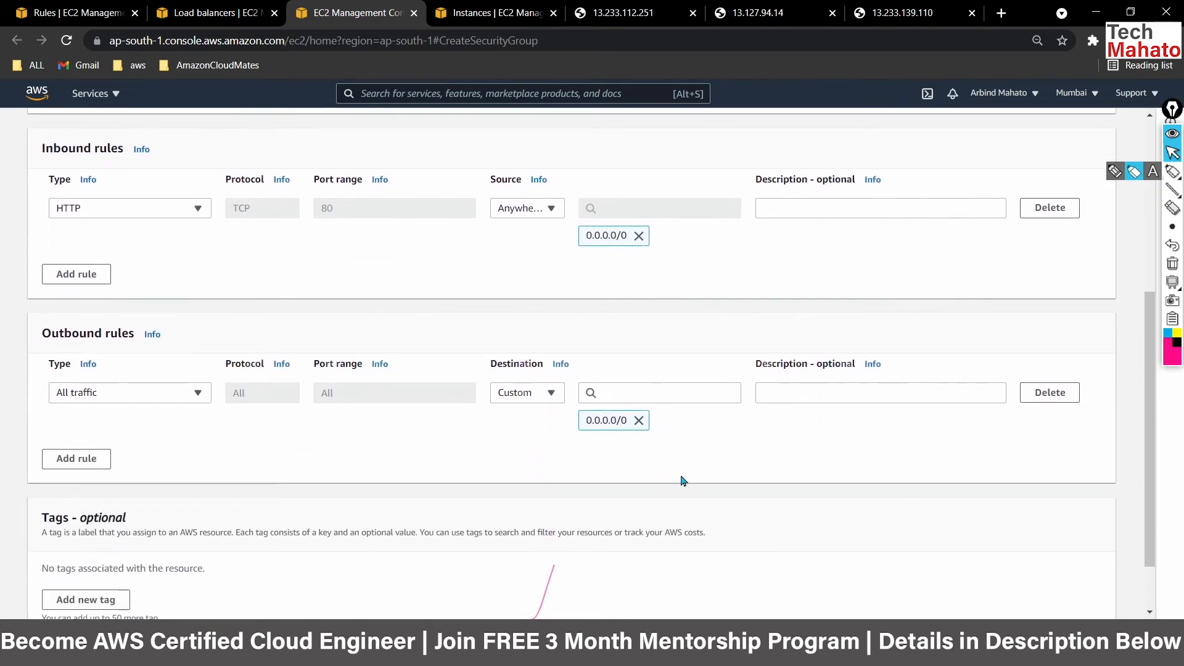
scroll(760, 475, "down", 1)
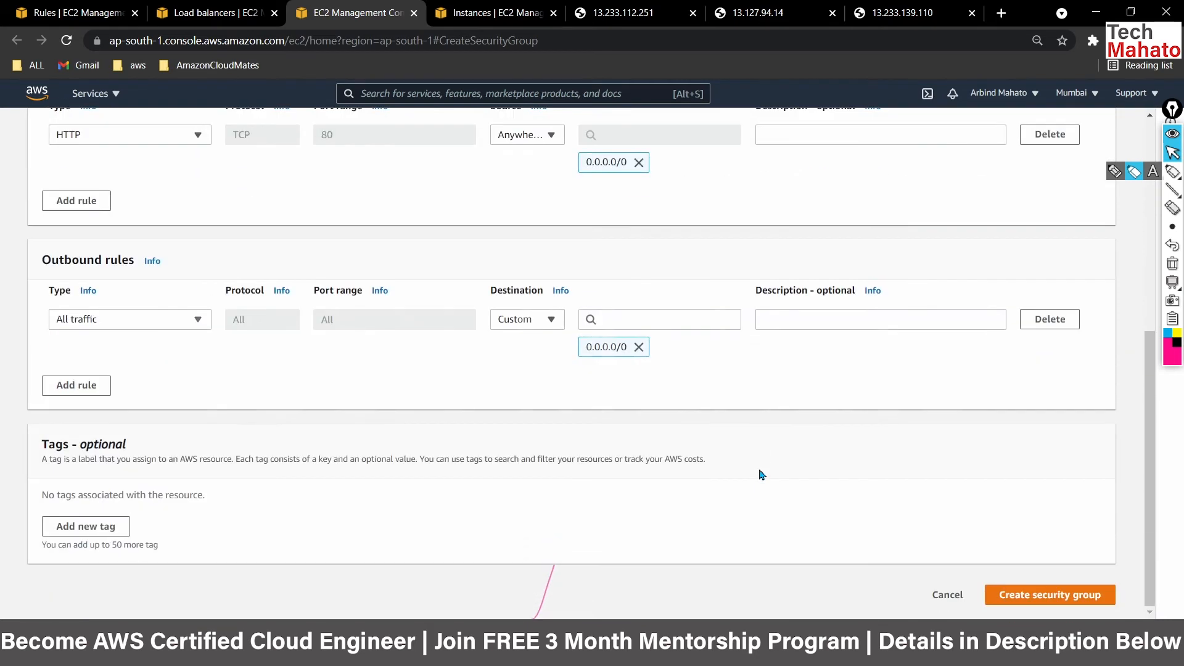
left_click(1024, 595)
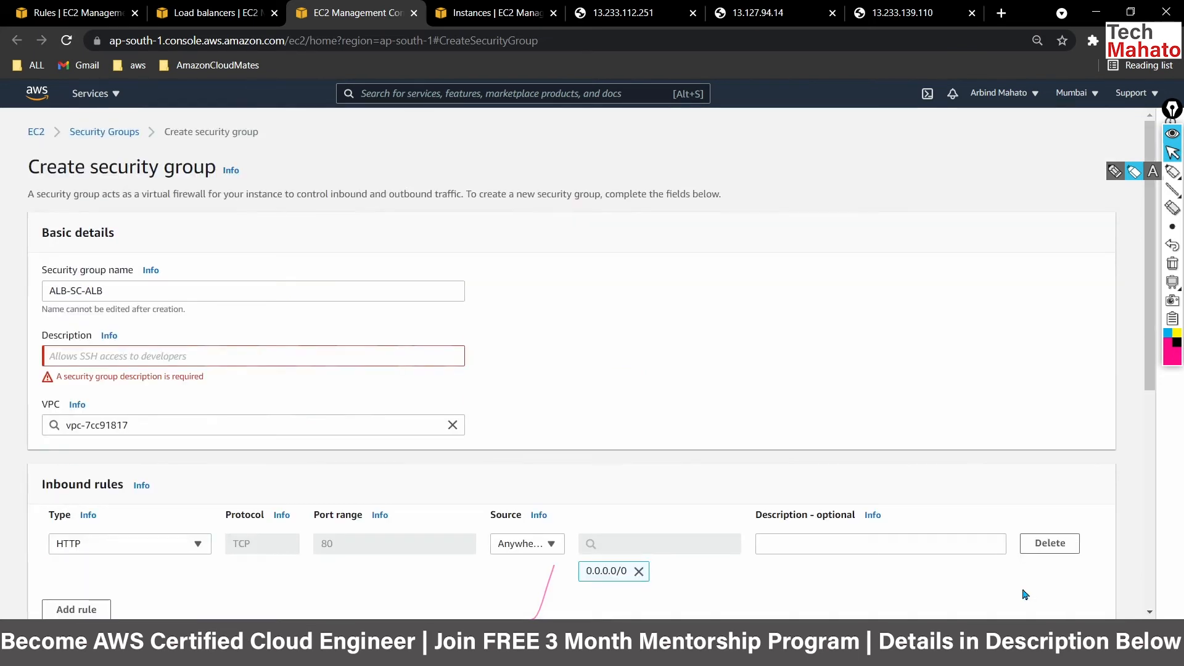
Set the security group's description to "ALB for LB1" and create the group
left_click(133, 360)
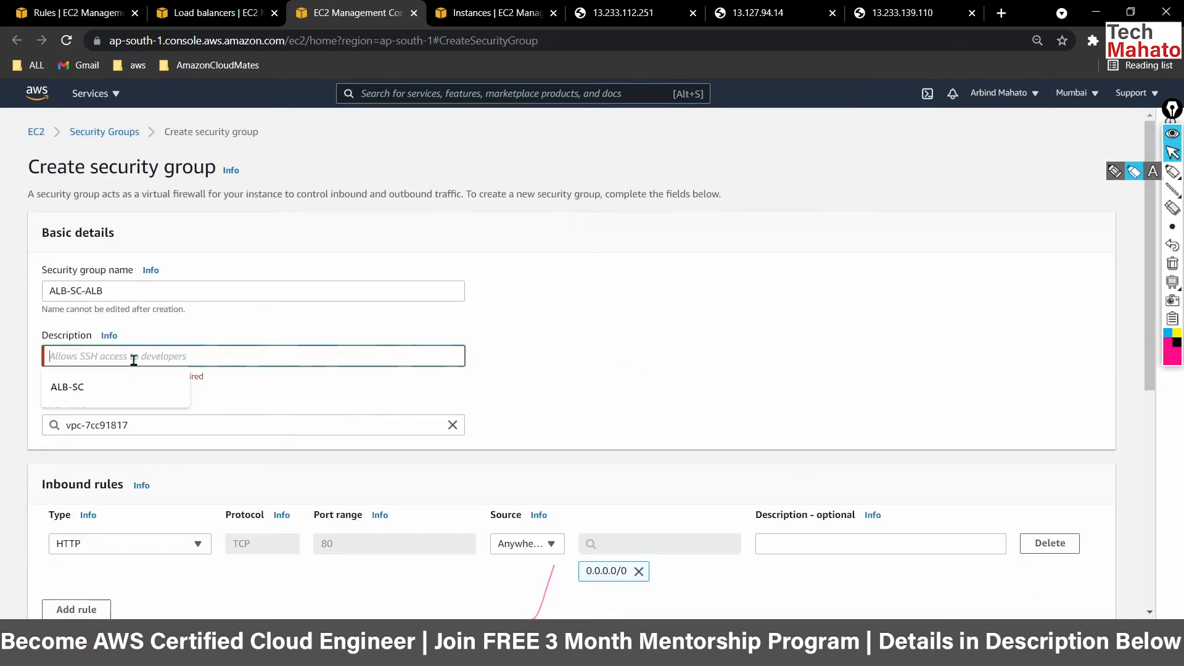
type("A")
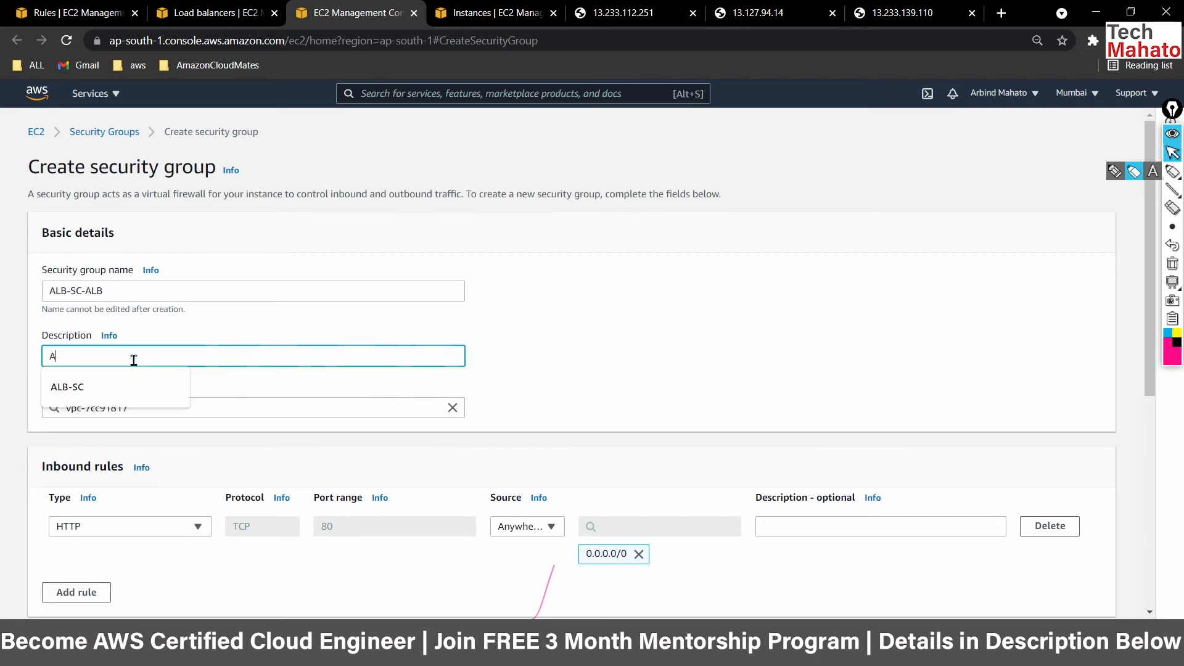
type("LB for ")
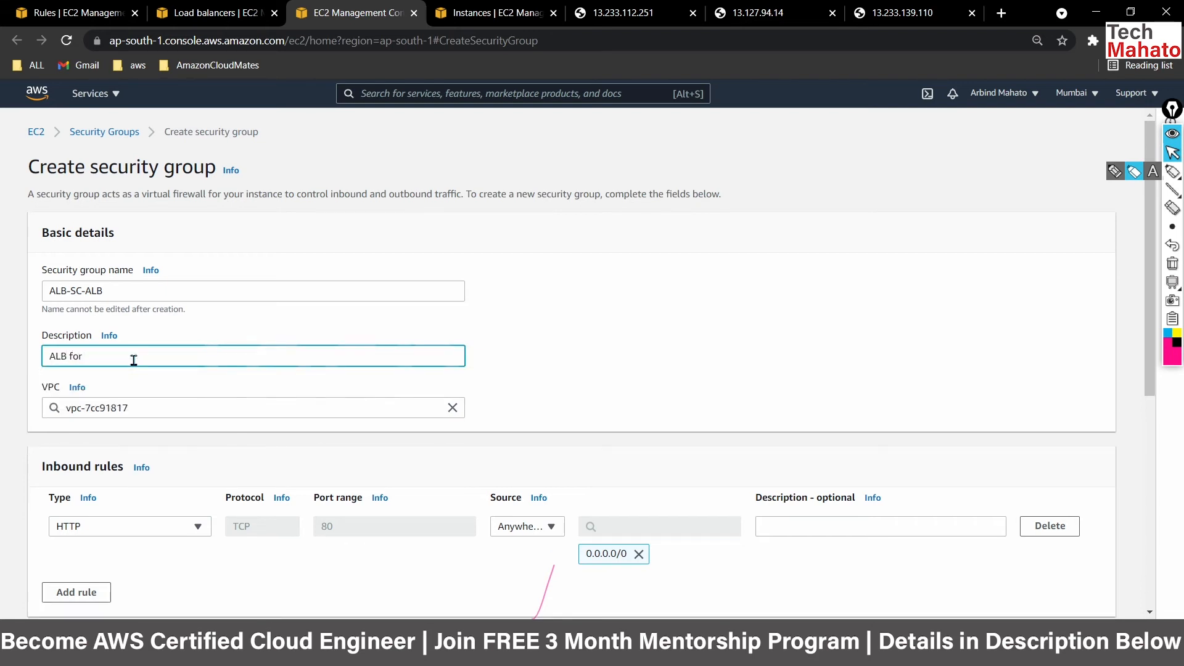
type("LB1")
scroll(712, 416, "down", 5)
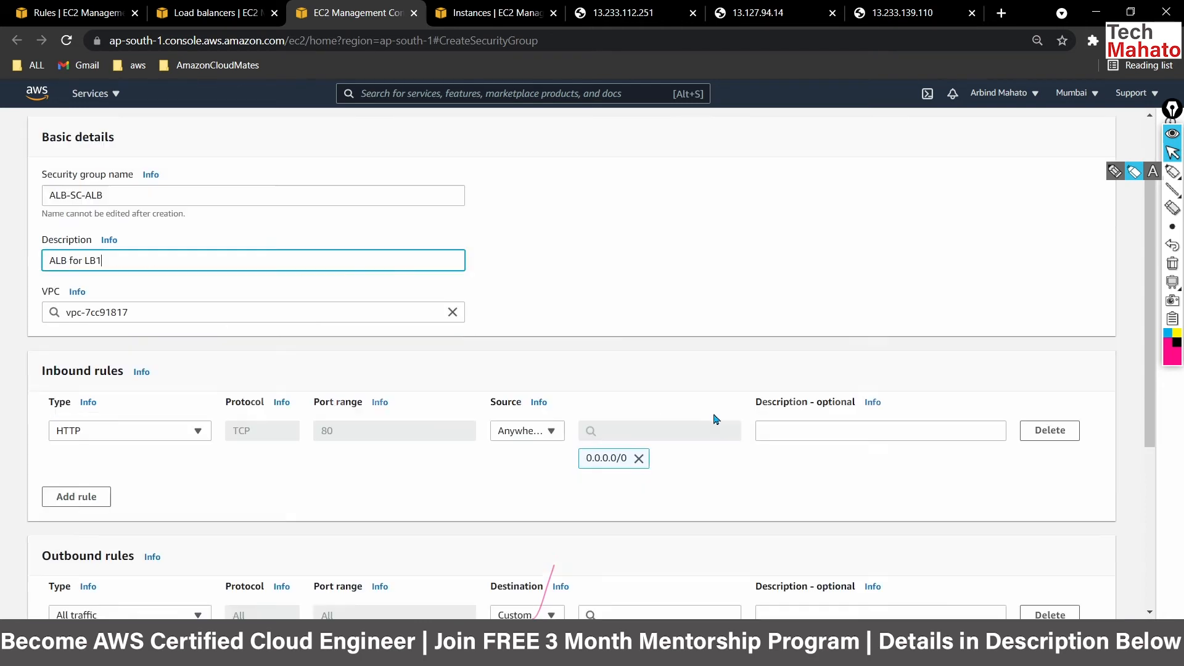
left_click(1018, 599)
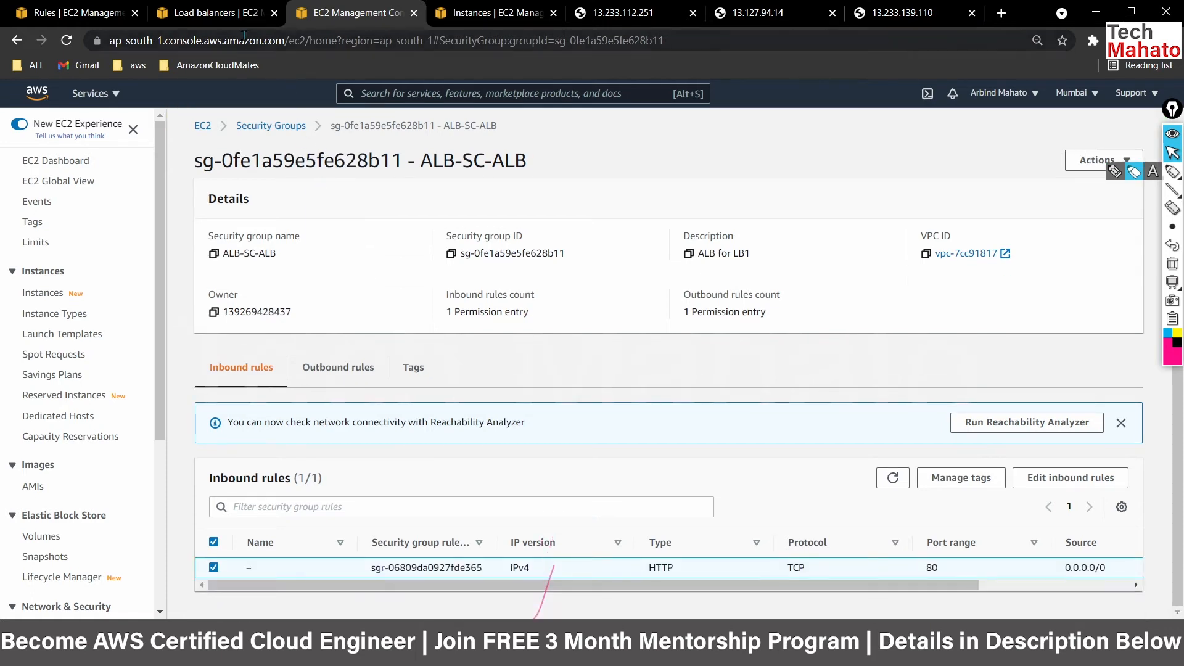
Return to the load balancer setup, refresh its security groups, and replace the default group with ALB-SC-ALB
left_click(220, 12)
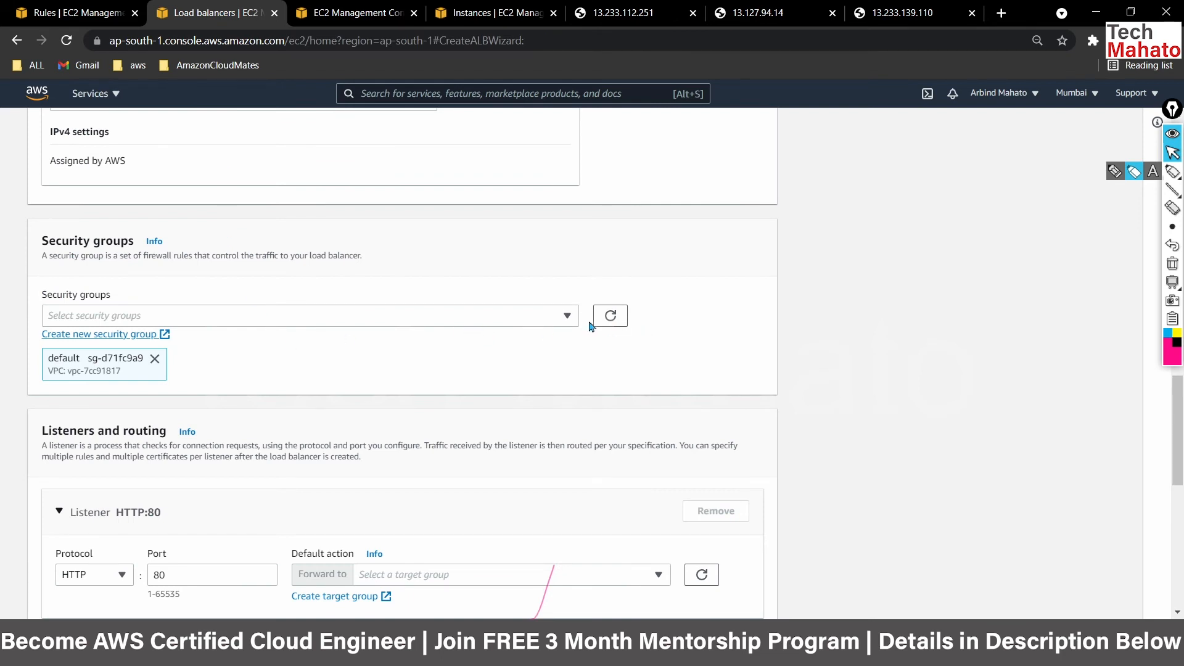
left_click(610, 318)
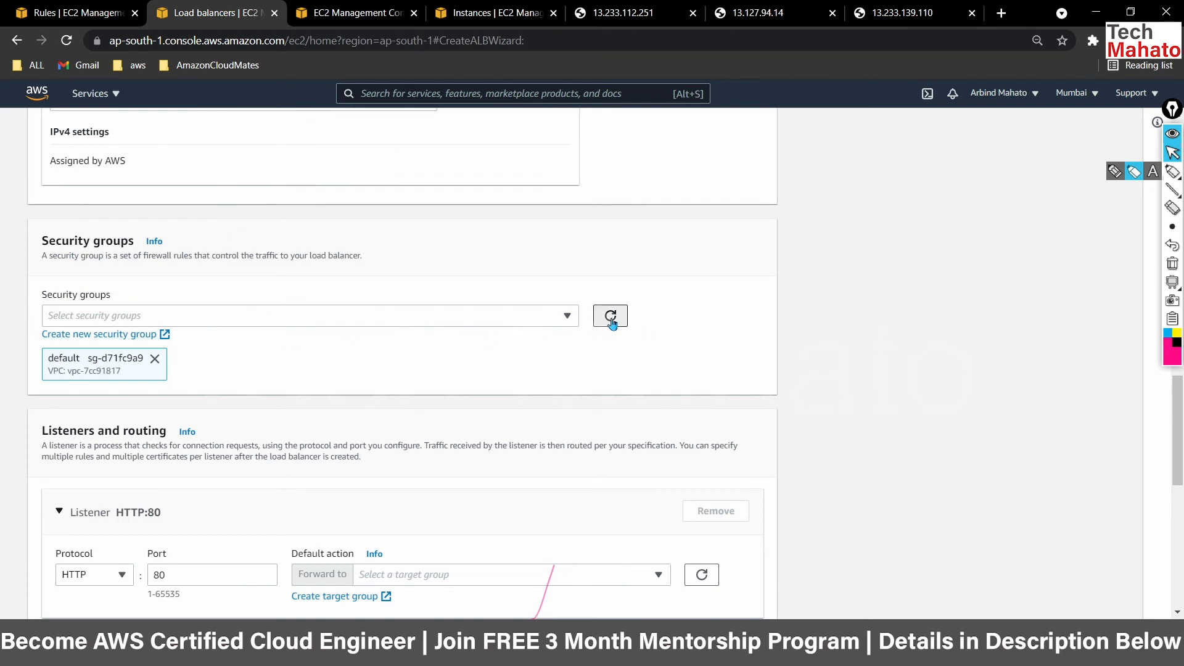
left_click(567, 316)
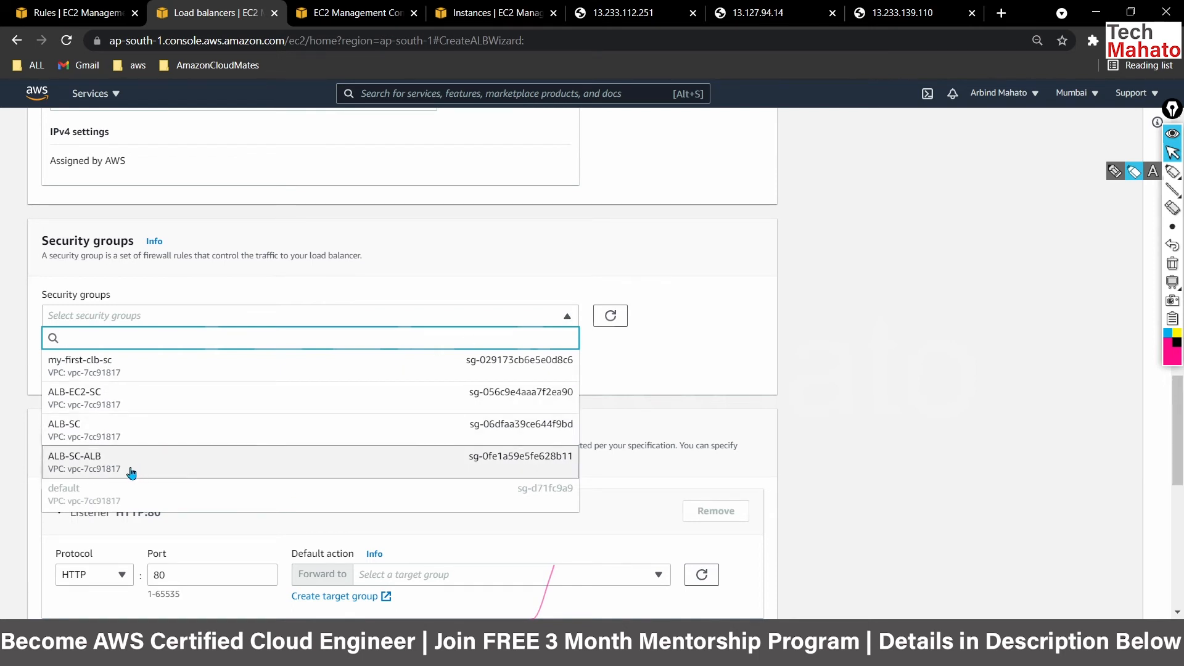
left_click(98, 464)
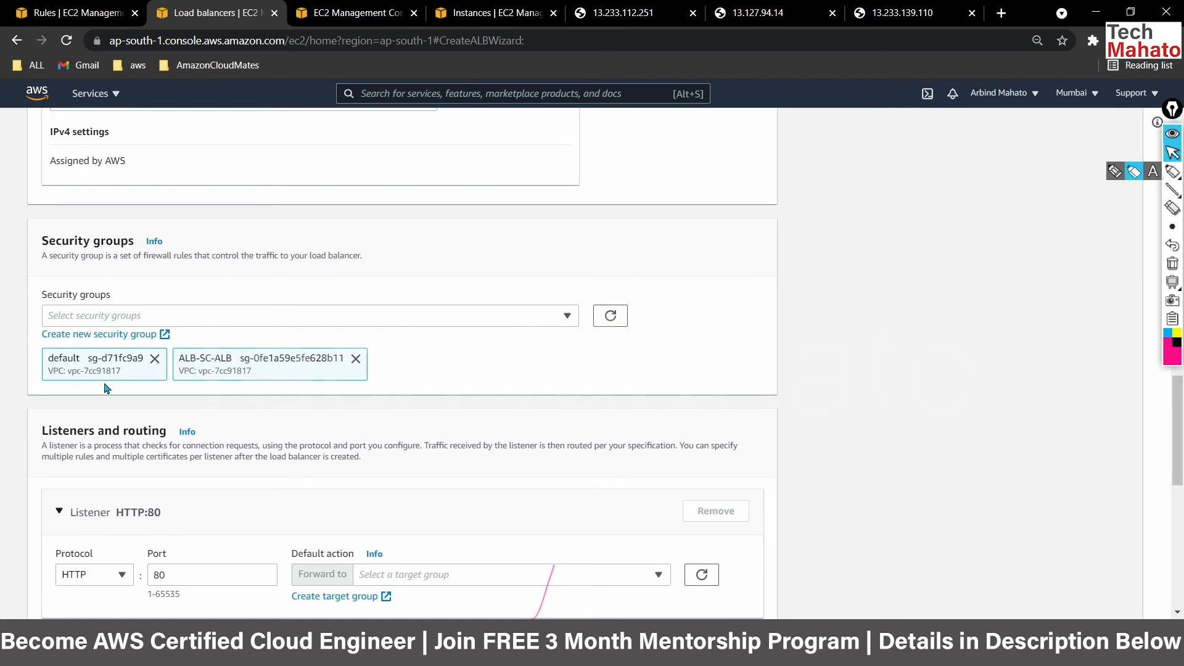
left_click(154, 364)
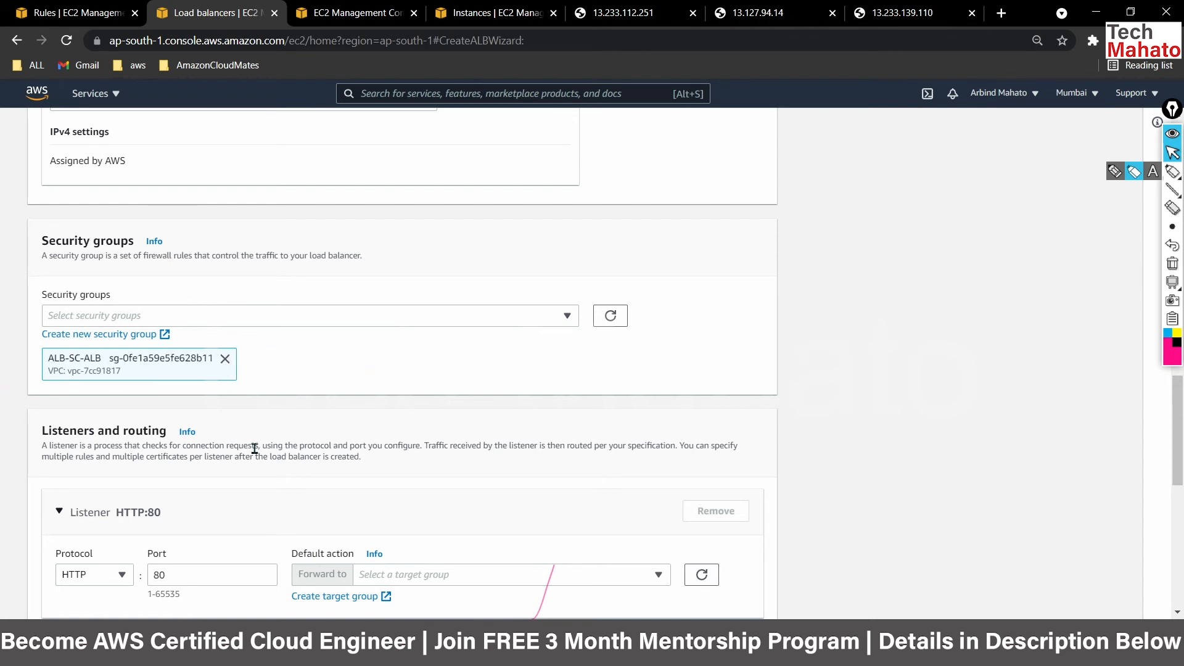
Set the HTTP:80 listener's default action to forward to target group TG-1
scroll(319, 404, "down", 4)
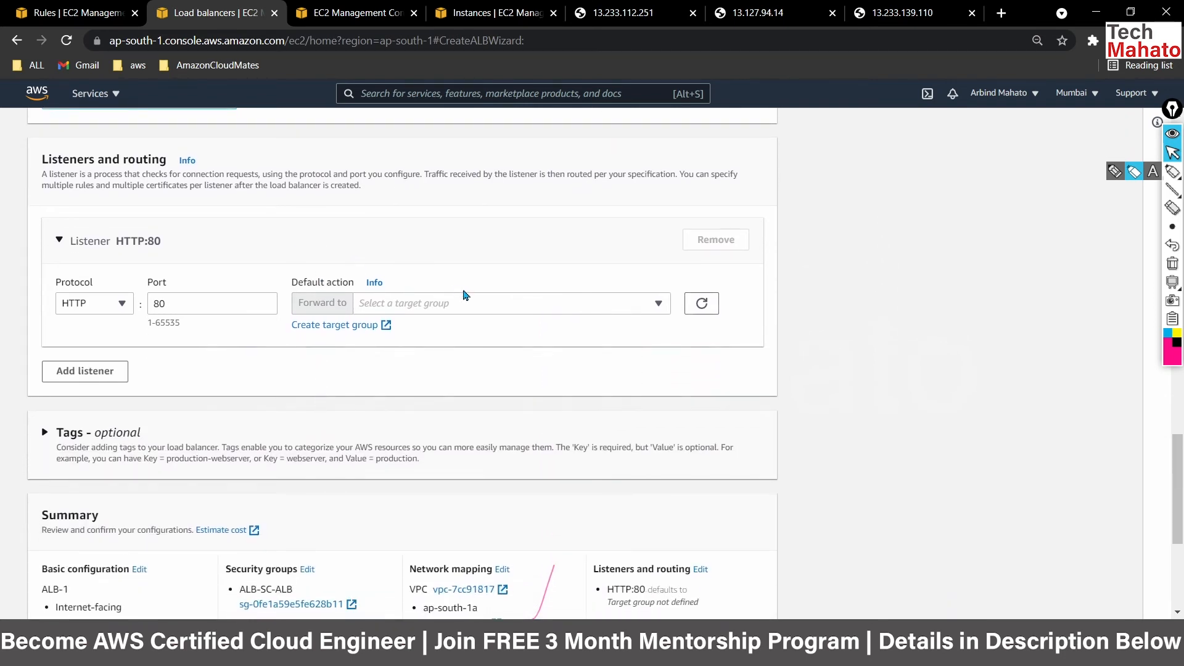
left_click(489, 314)
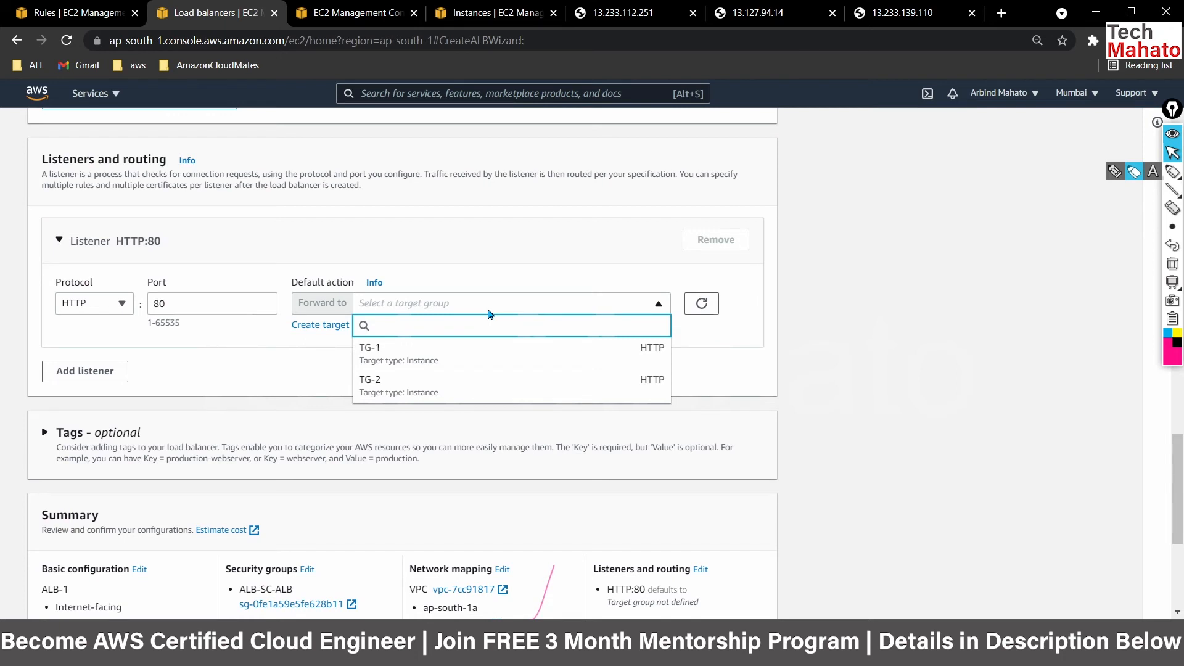
left_click(303, 366)
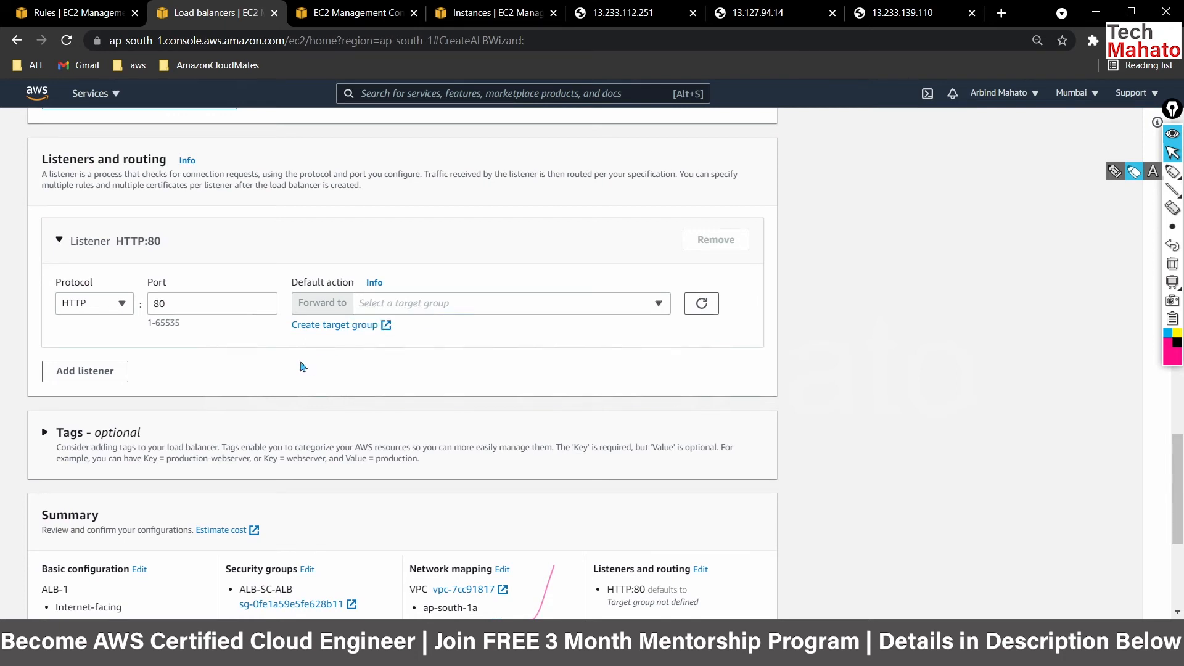
left_click(453, 313)
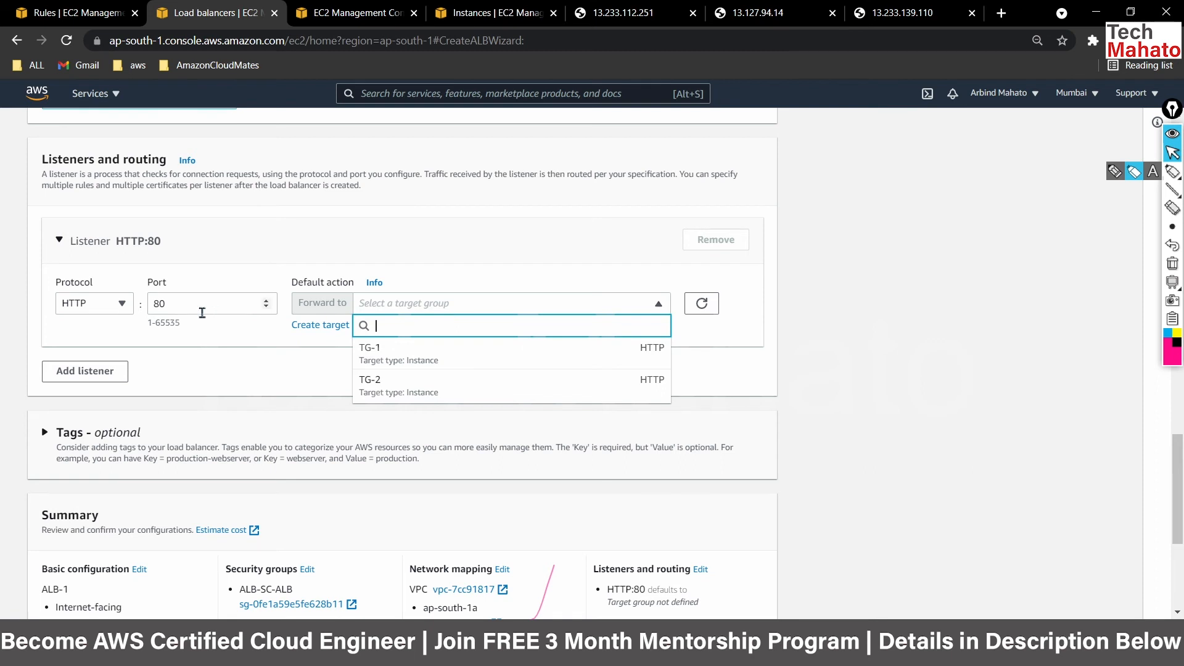
left_click(398, 360)
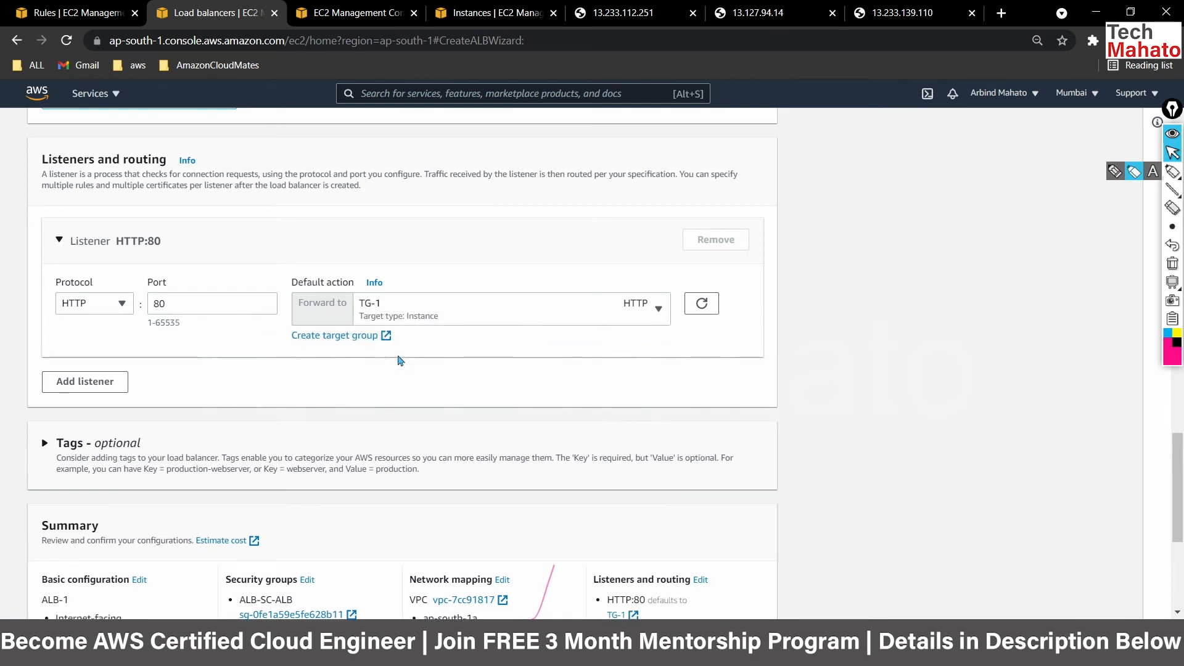
left_click(657, 308)
left_click(382, 397)
left_click(643, 312)
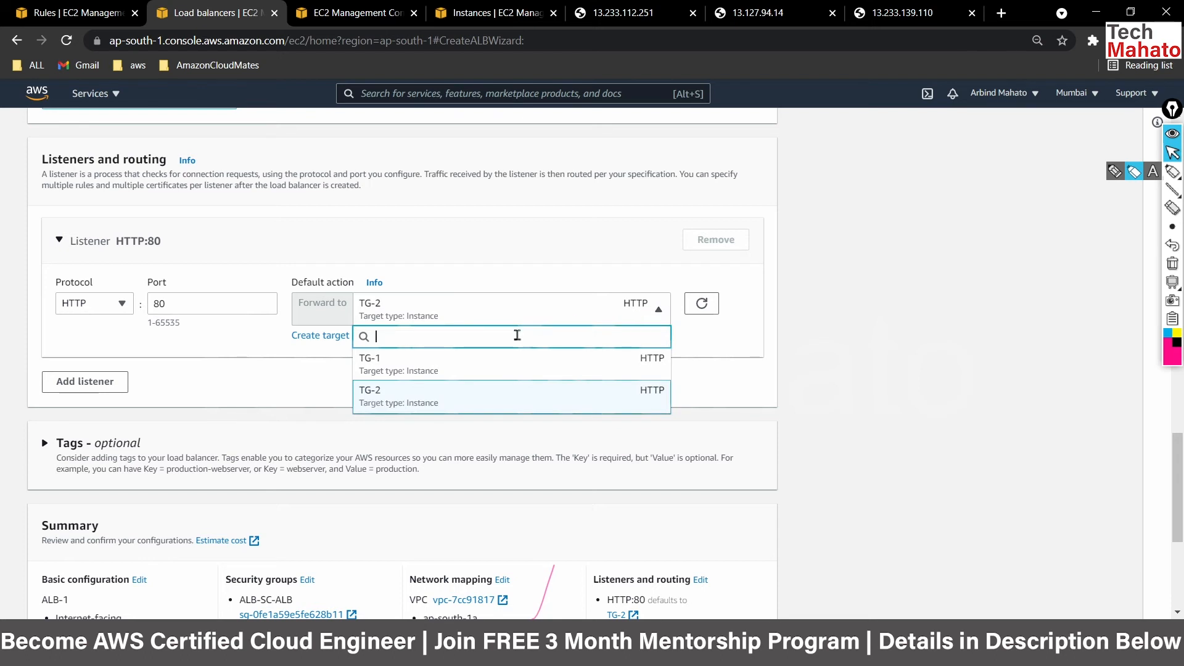
left_click(432, 369)
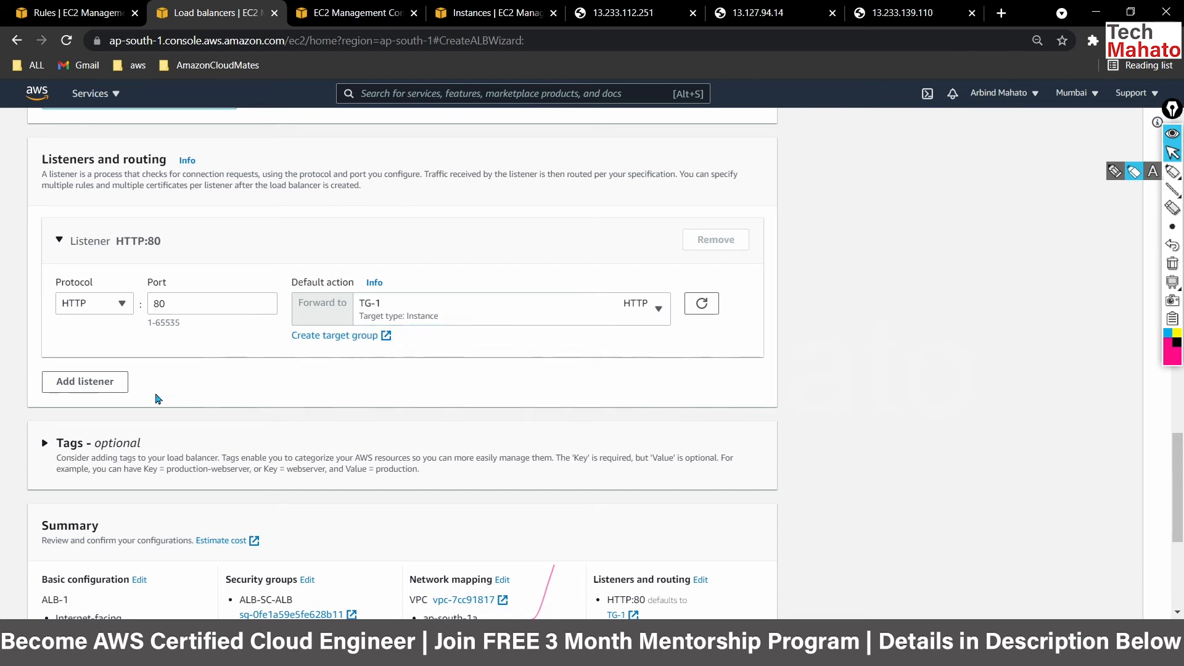
left_click(84, 380)
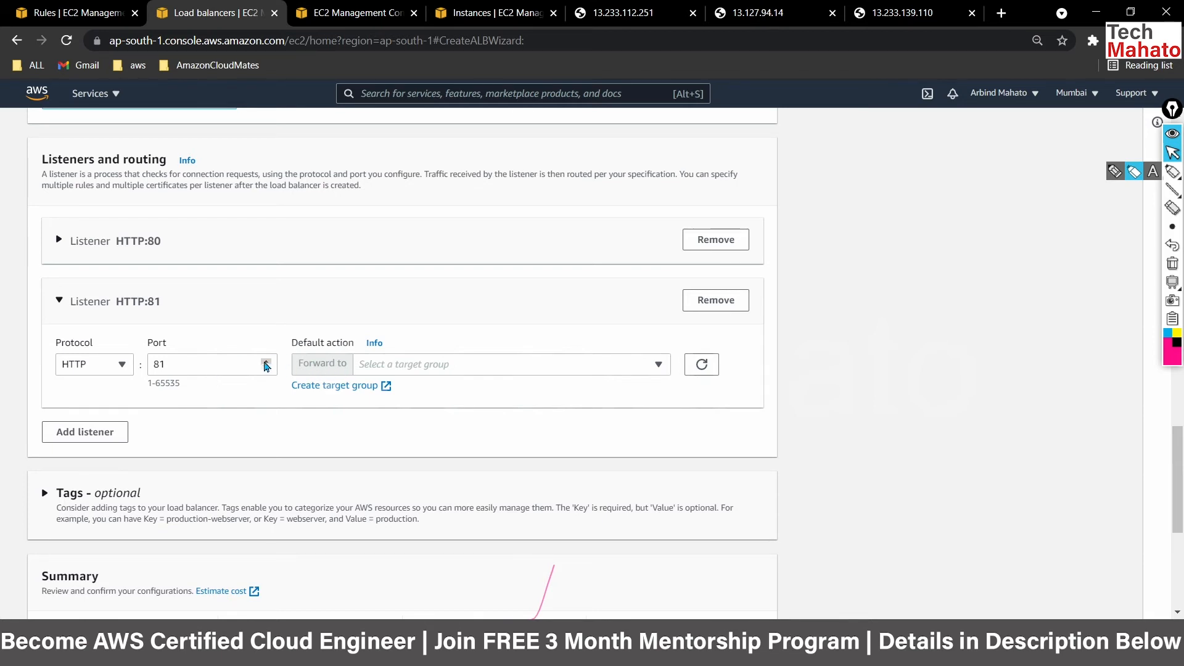
left_click(266, 361)
left_click(265, 361)
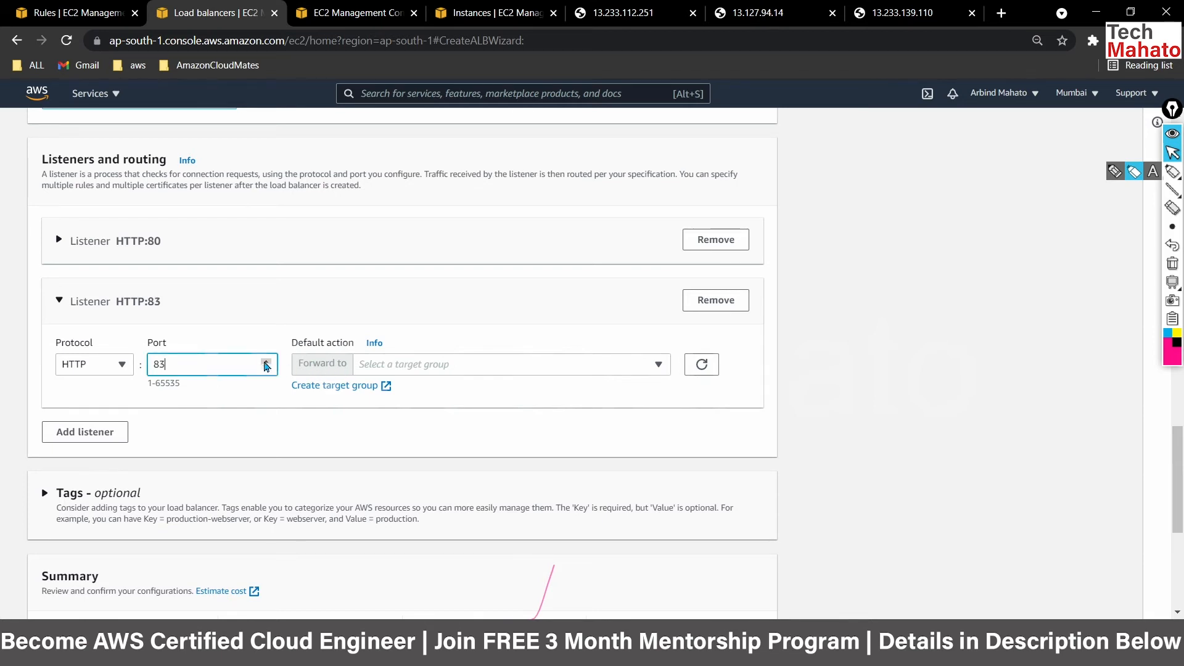
left_click(652, 368)
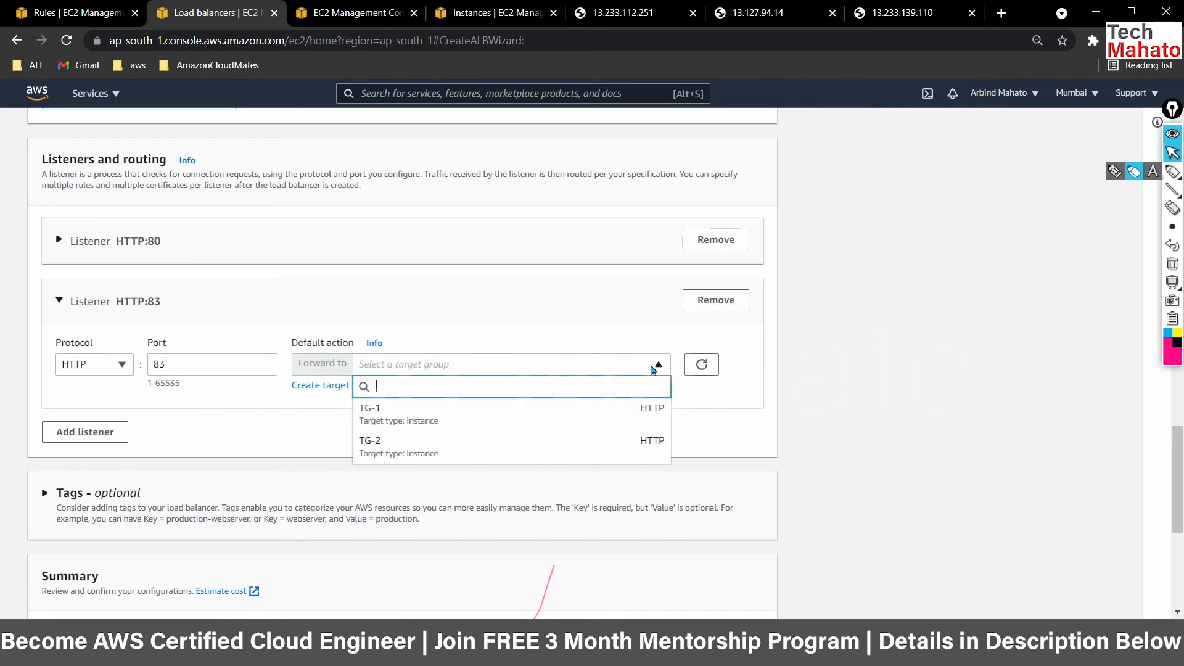
left_click(889, 376)
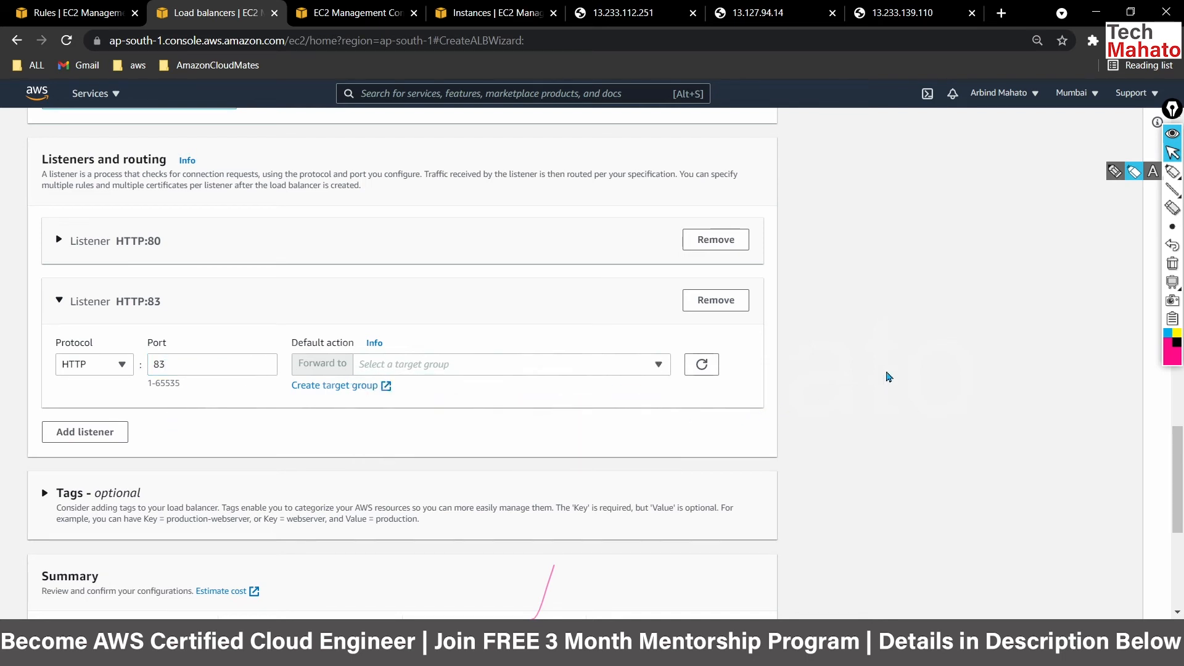
left_click(703, 306)
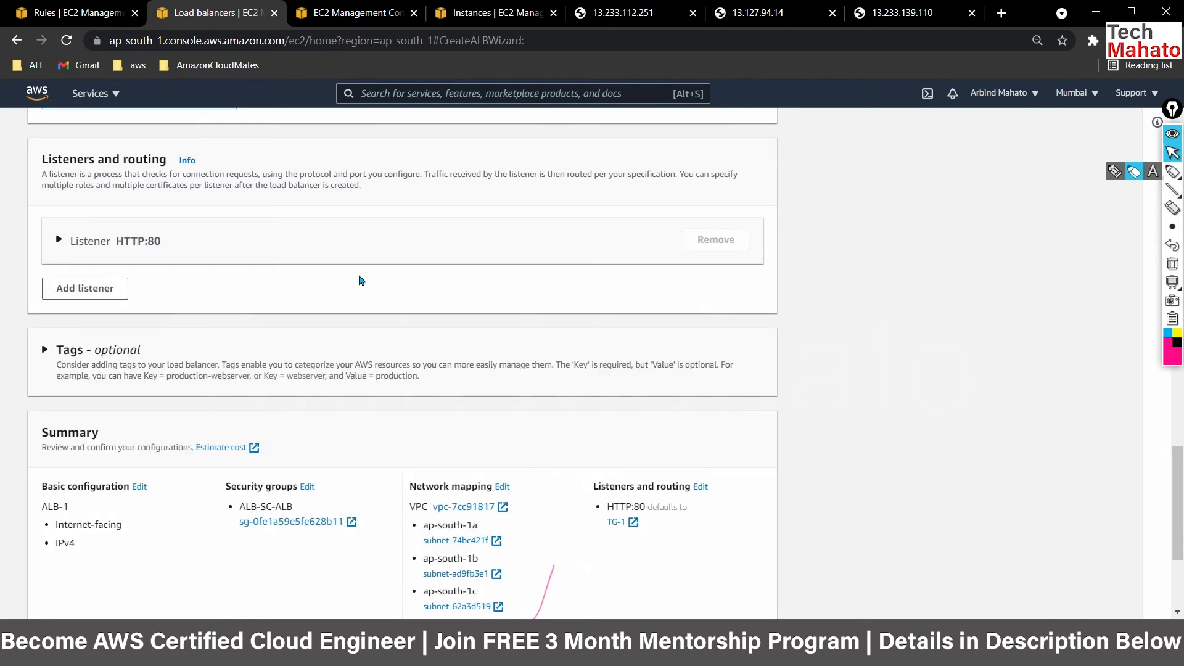
Expand the HTTP:80 listener to check its routing, review the summary, and create the load balancer
scroll(616, 247, "up", 1)
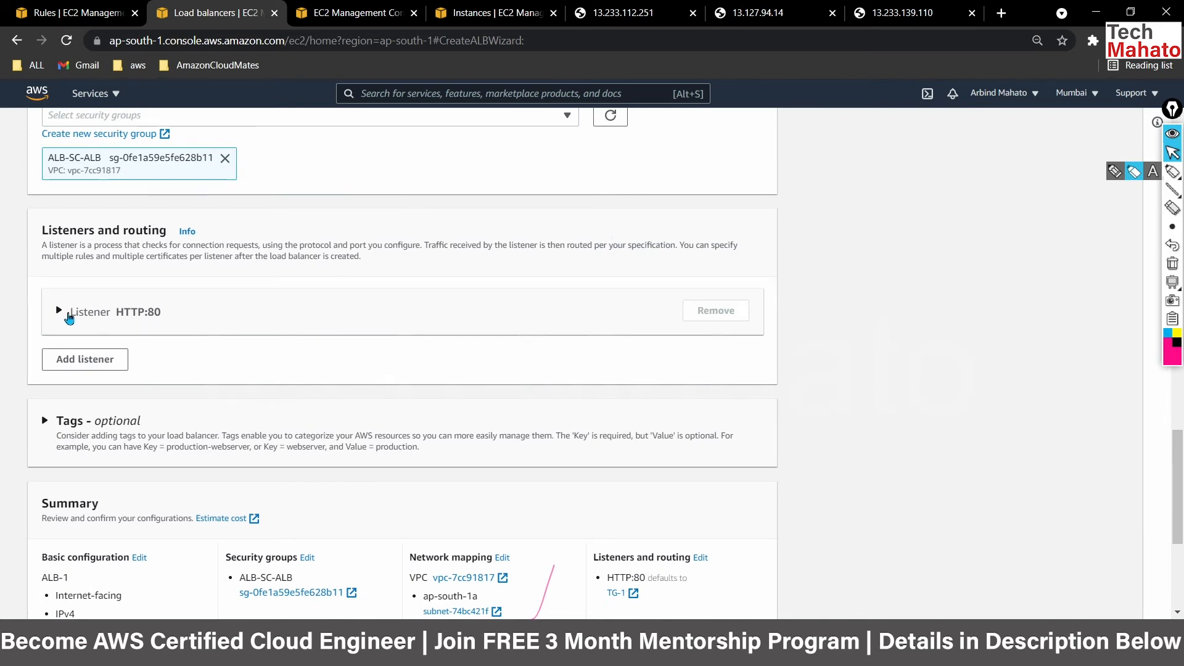
left_click(69, 318)
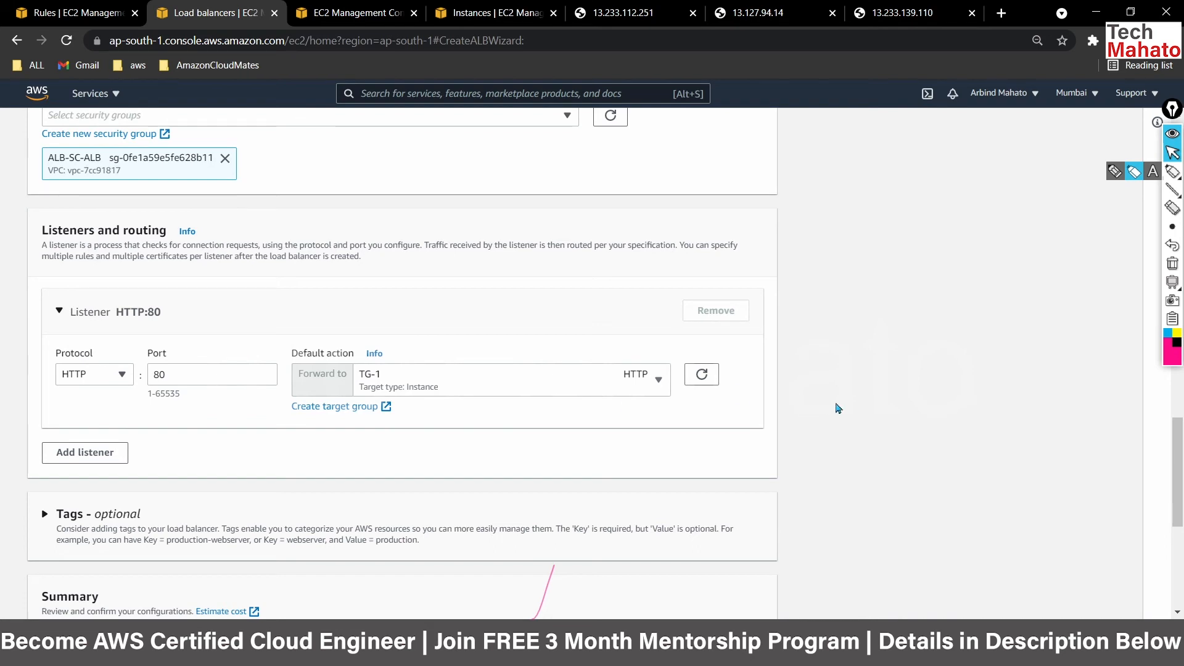
scroll(837, 408, "down", 6)
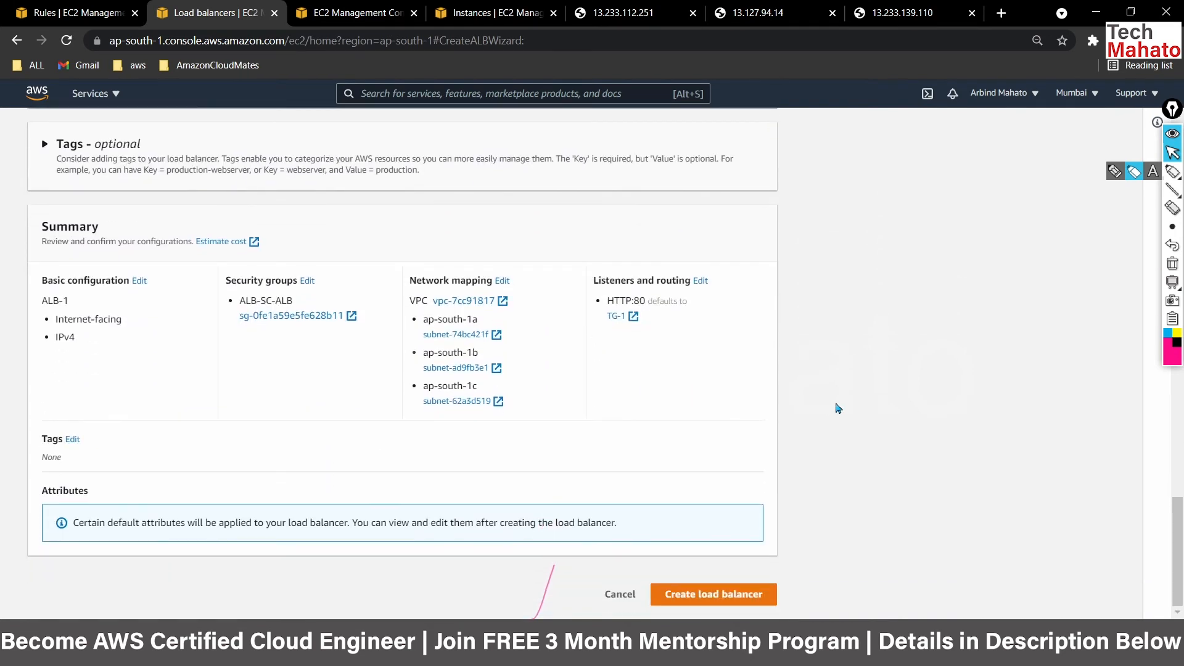
left_click(703, 598)
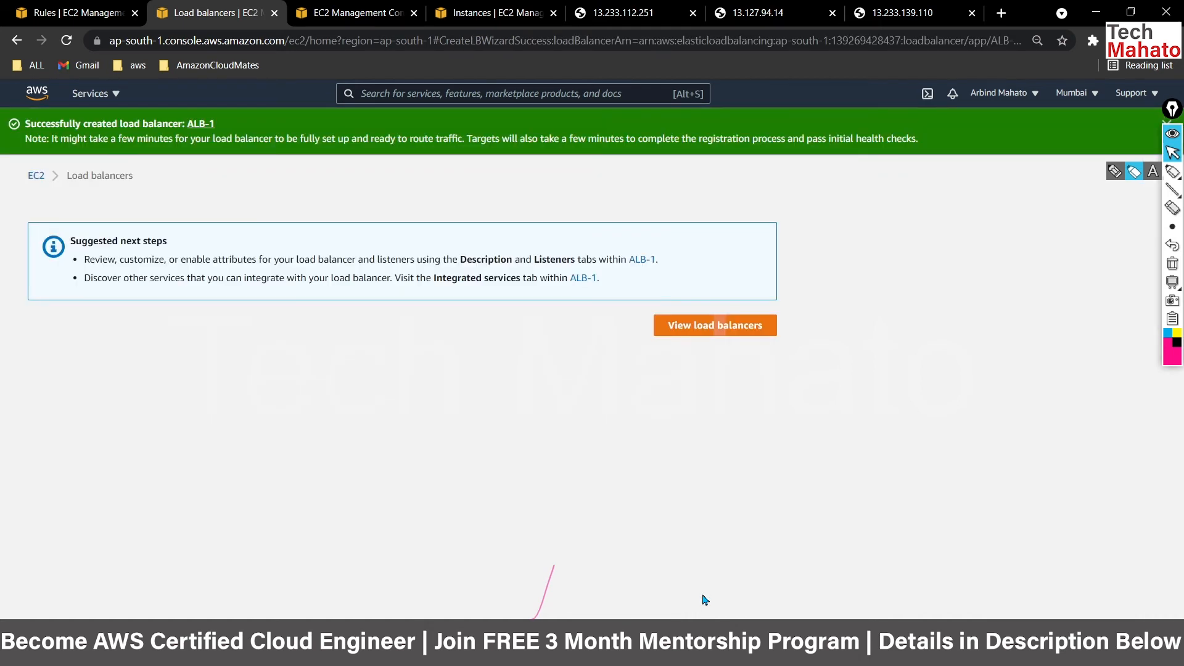
View ALB-1 in the load balancers list and refresh the list to check its state
left_click(713, 325)
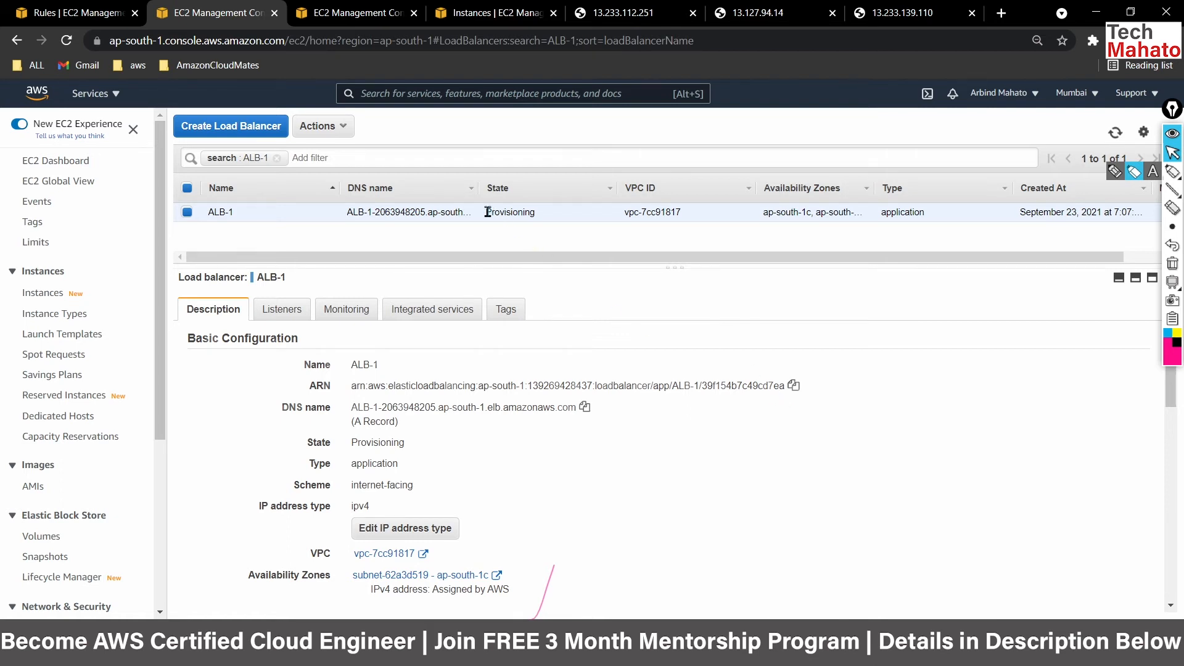
left_click_drag(488, 212, 549, 217)
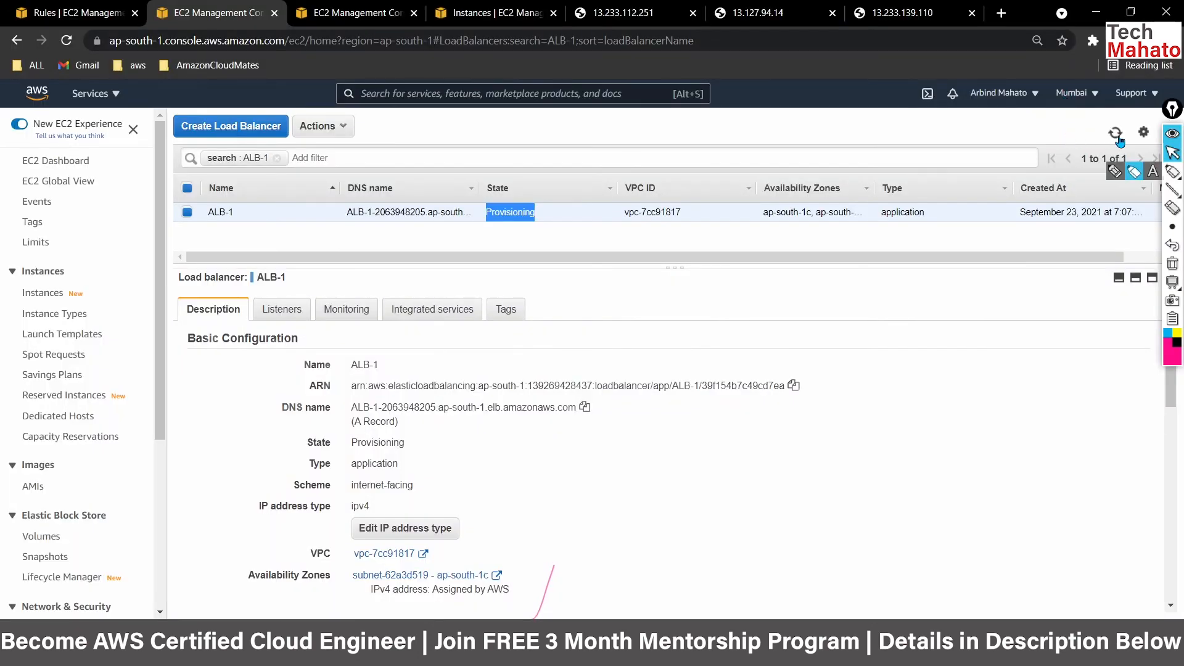
left_click(1119, 138)
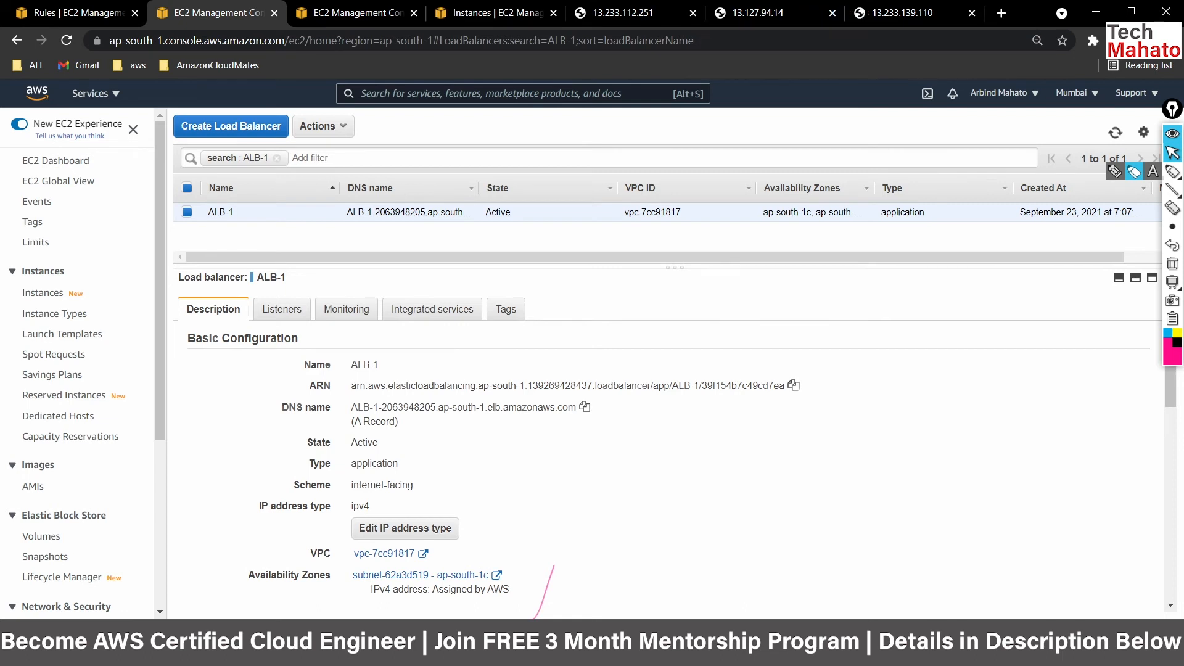
Look through the three individual server pages at 13.233.112.251, 13.127.94.14 and 13.233.139.110
left_click(659, 19)
left_click(744, 19)
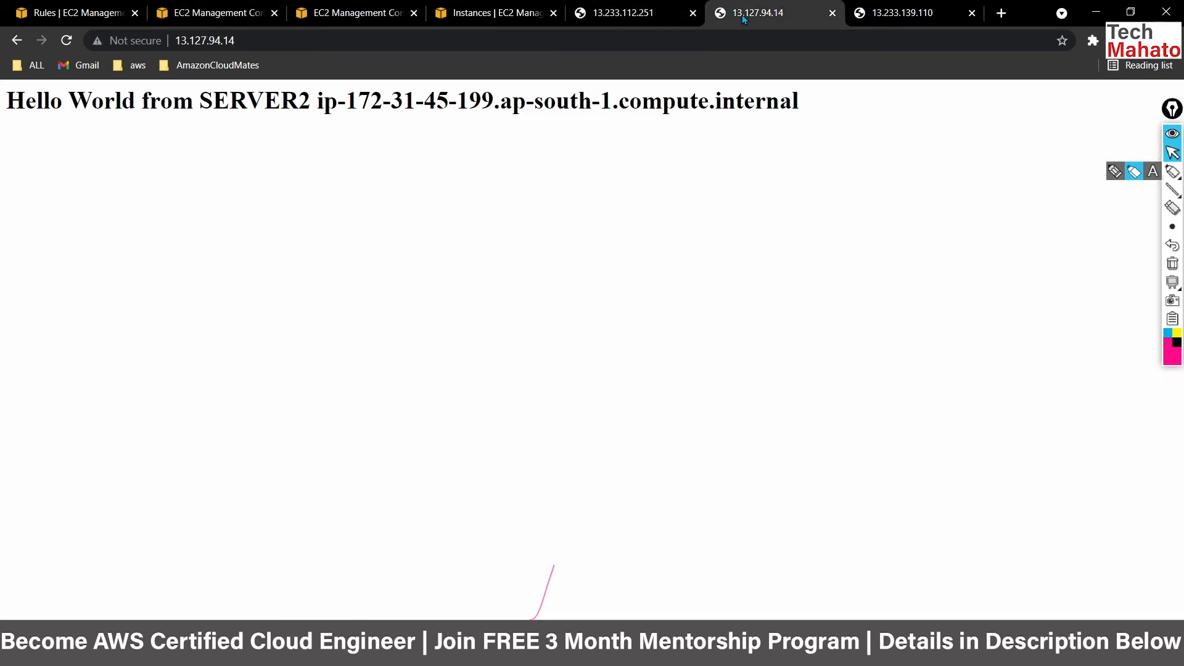
left_click(890, 20)
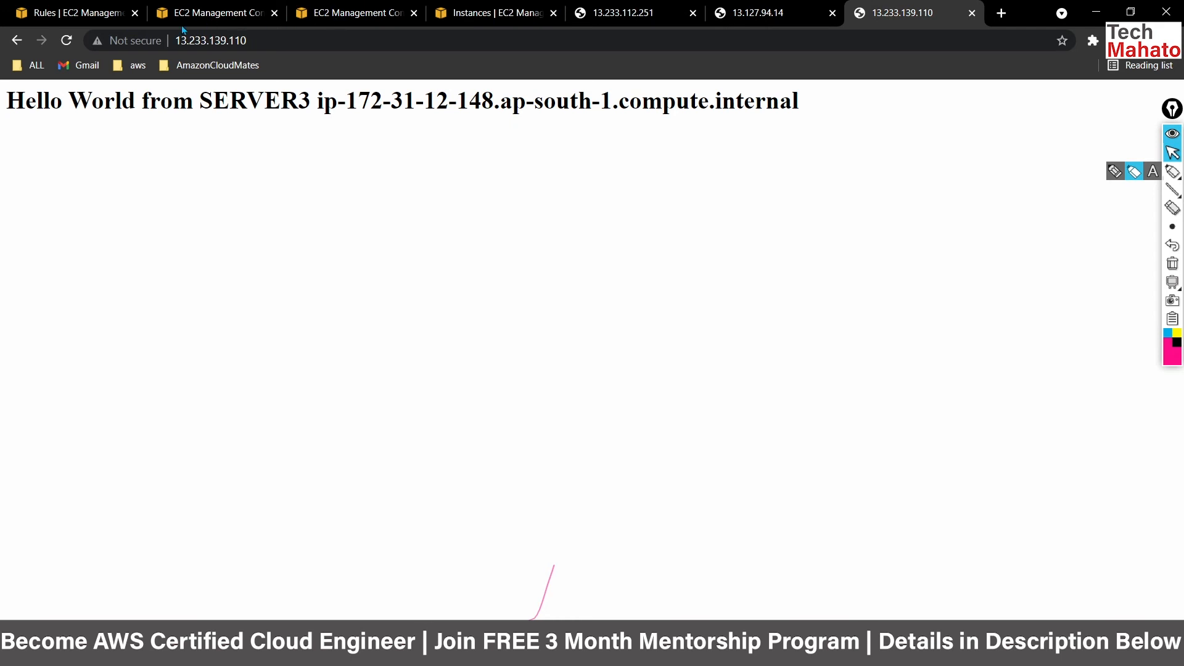
Copy ALB-1's DNS name from its description and open that address in a new browser tab
left_click(205, 23)
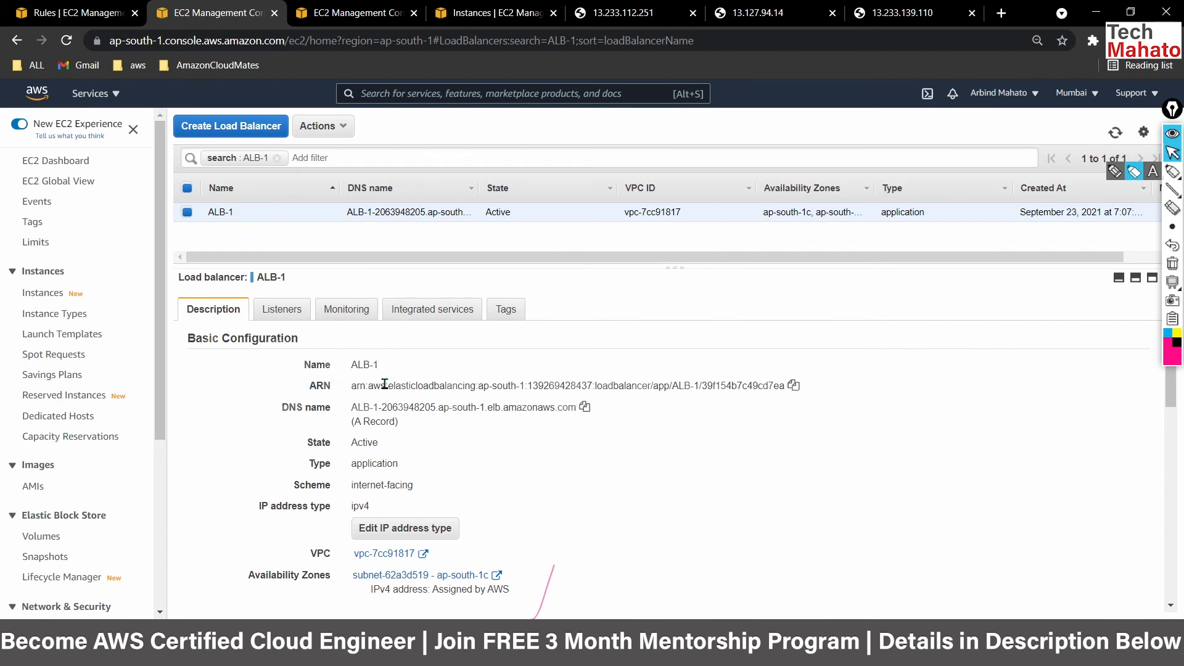
left_click(585, 407)
left_click(1000, 13)
key("ctrl+v")
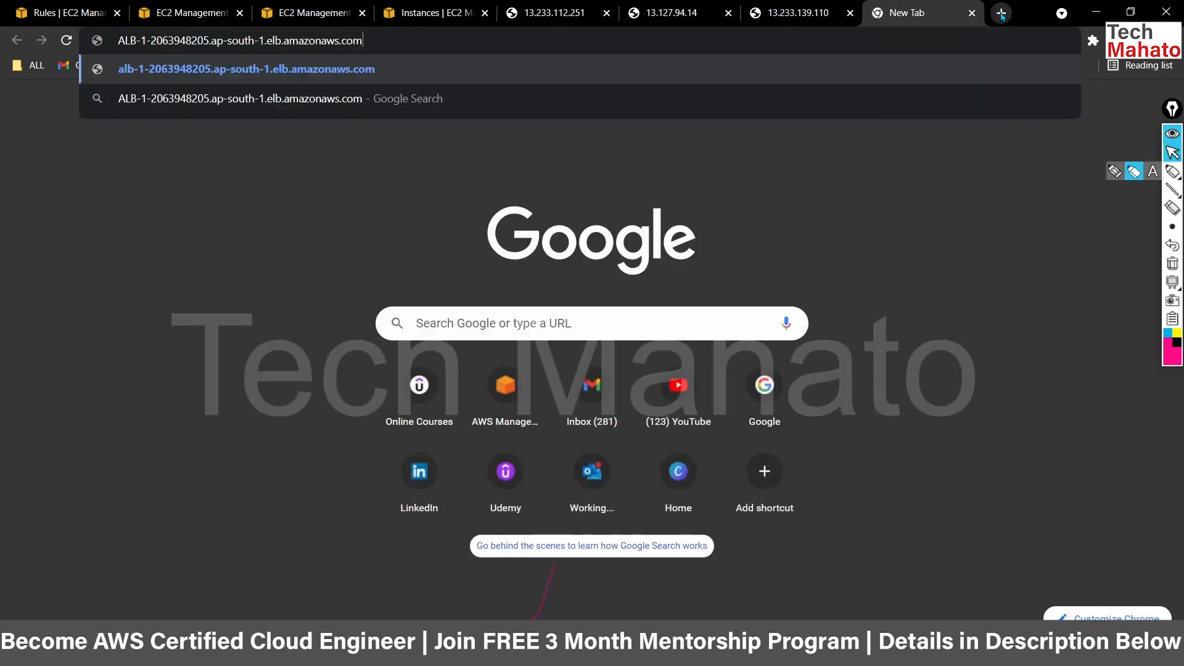
key("Return")
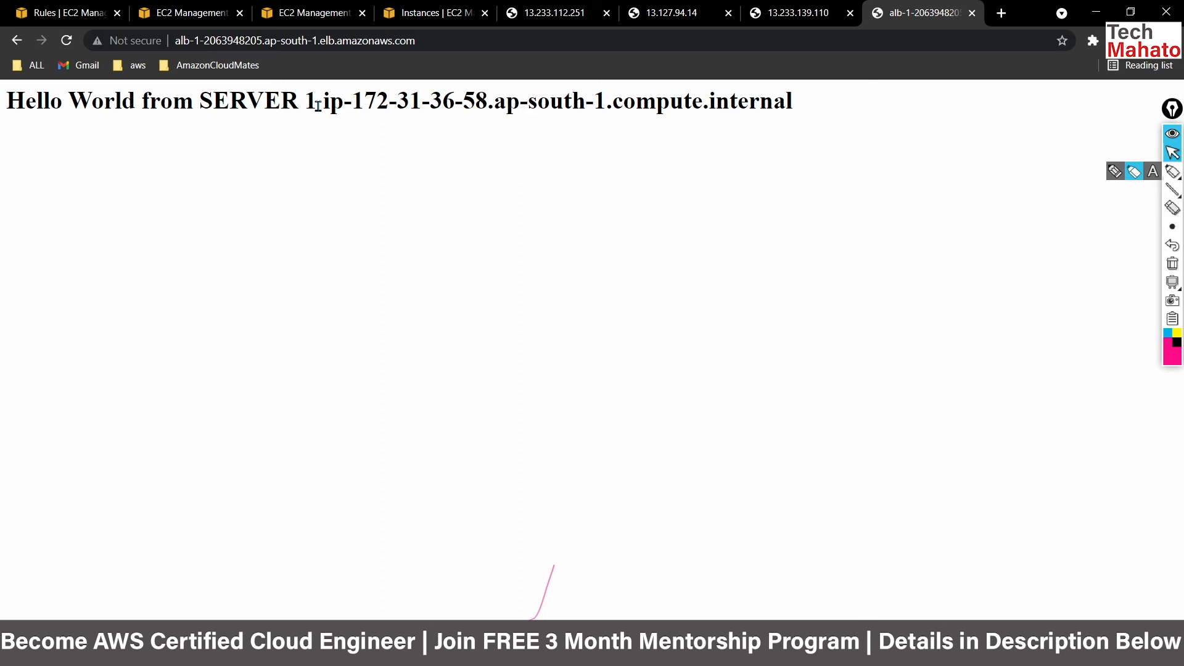
Reload the load balancer's page repeatedly to check which server answers each request
left_click(66, 40)
left_click(65, 40)
left_click(64, 40)
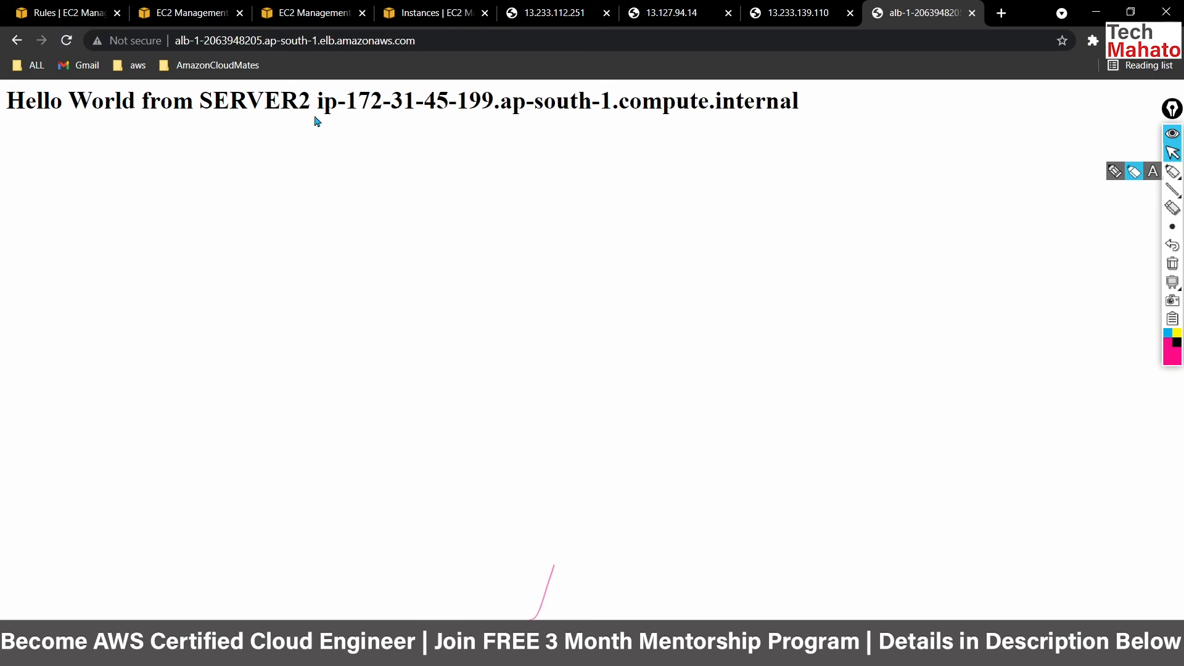
left_click(66, 46)
left_click(66, 46)
left_click(71, 49)
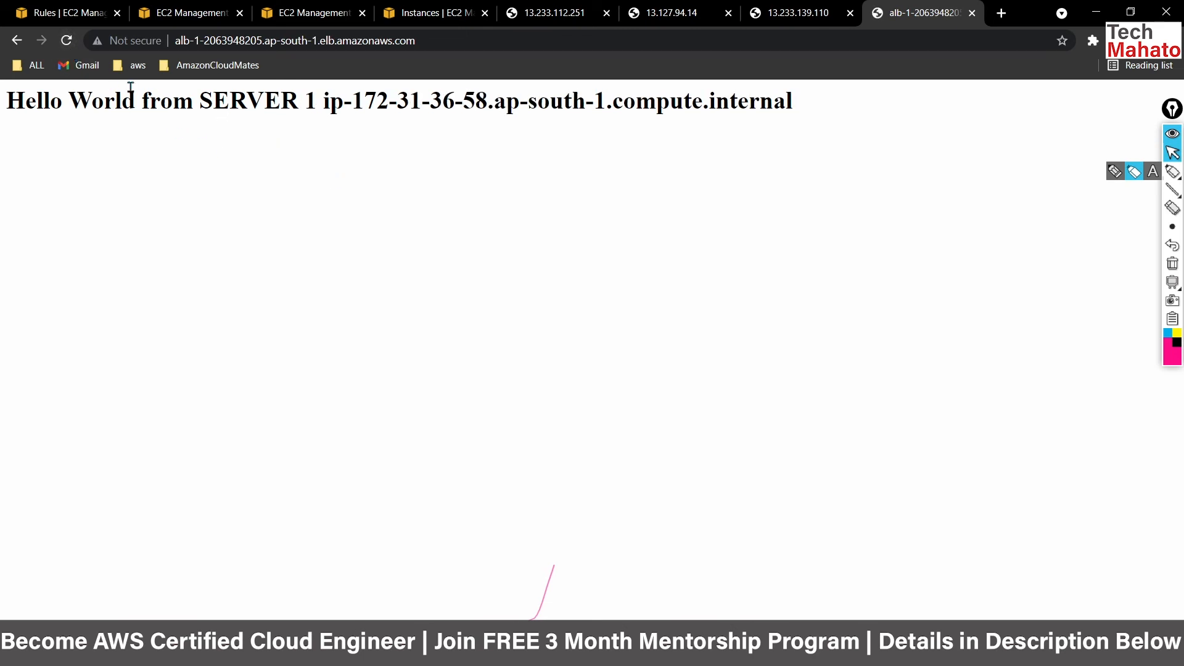
left_click(70, 42)
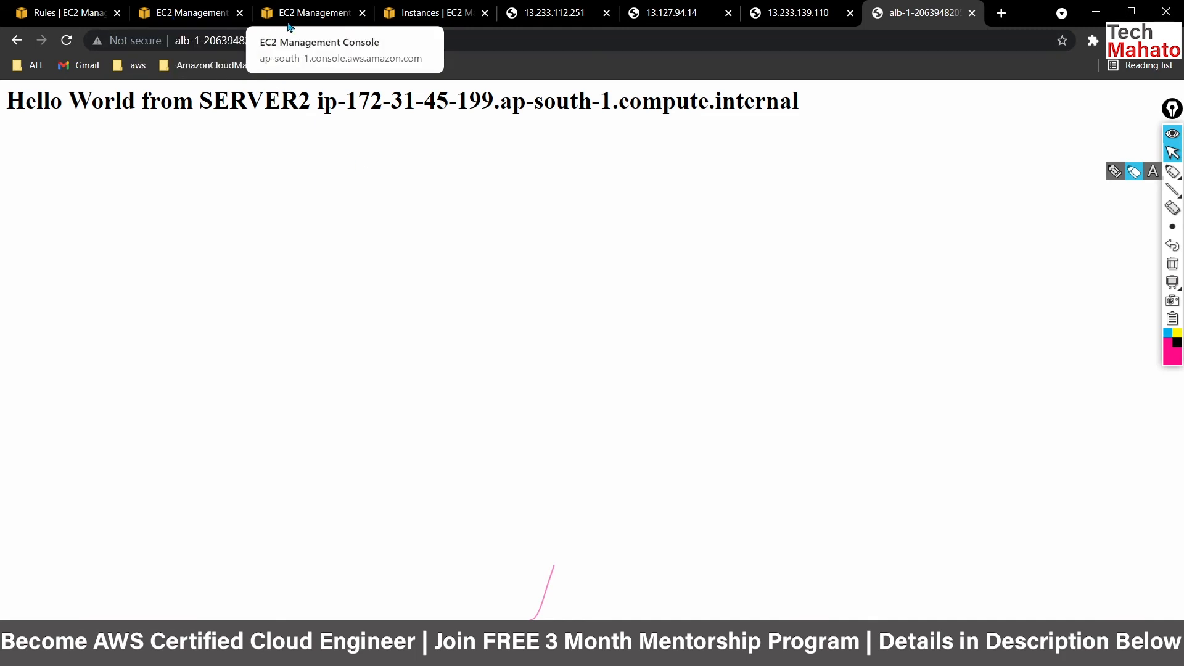
Return to ALB-1 in the EC2 console and open the rules of its HTTP:80 listener
left_click(182, 15)
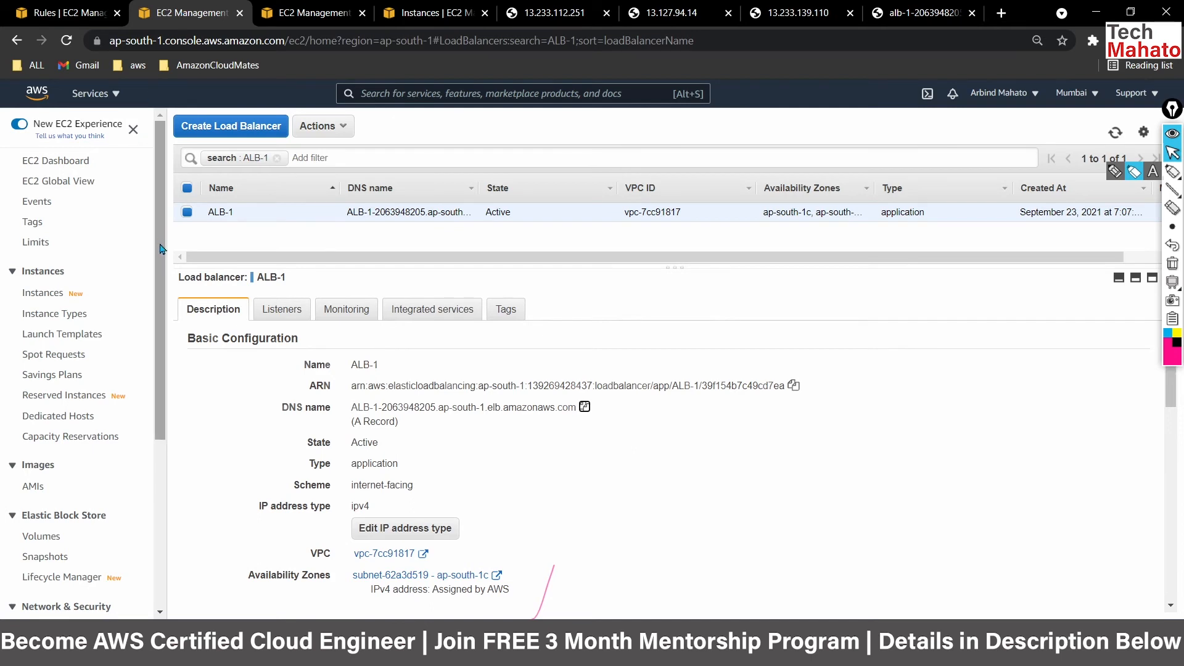
left_click(187, 216)
left_click(187, 215)
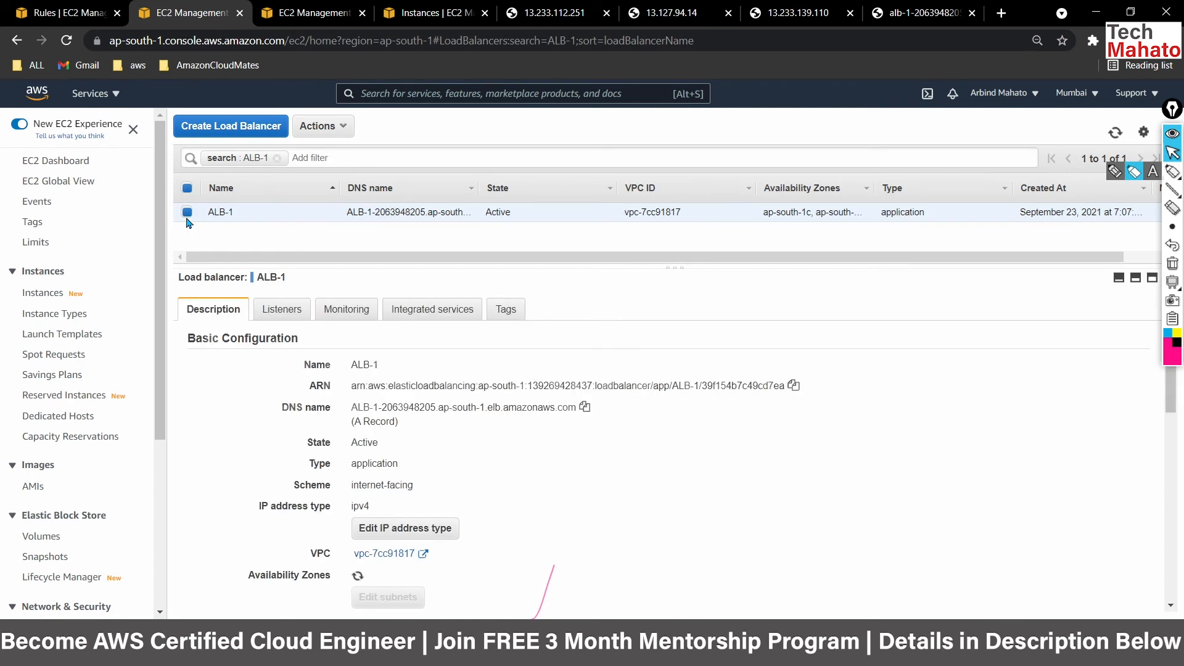
left_click(296, 316)
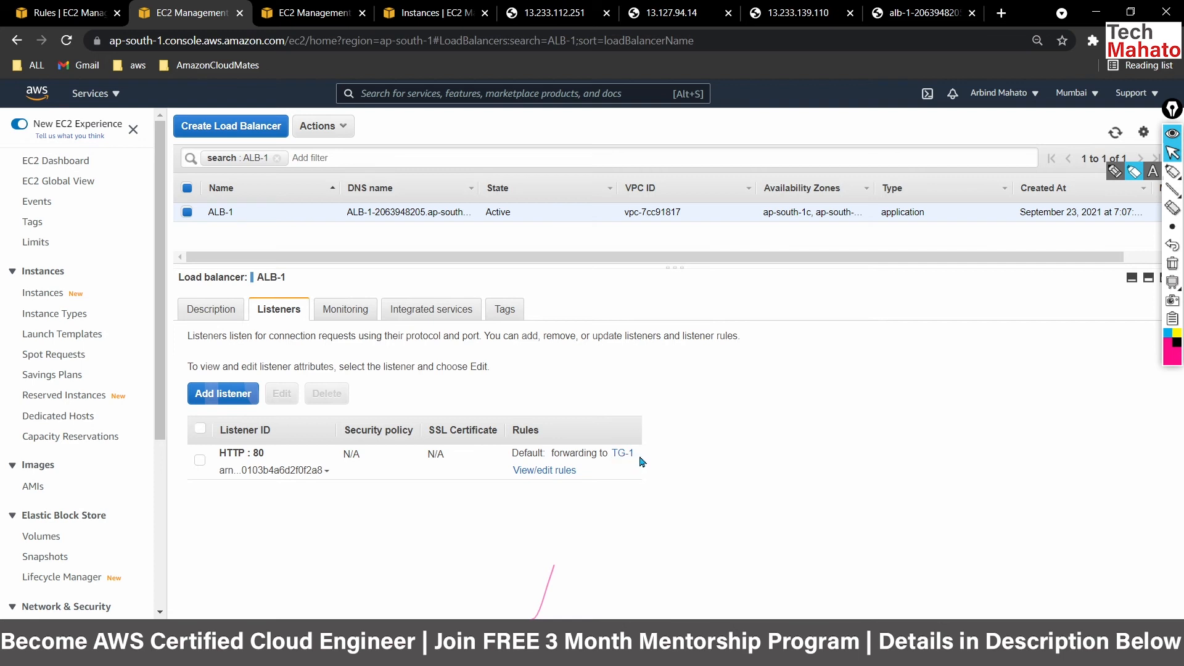
left_click(548, 476)
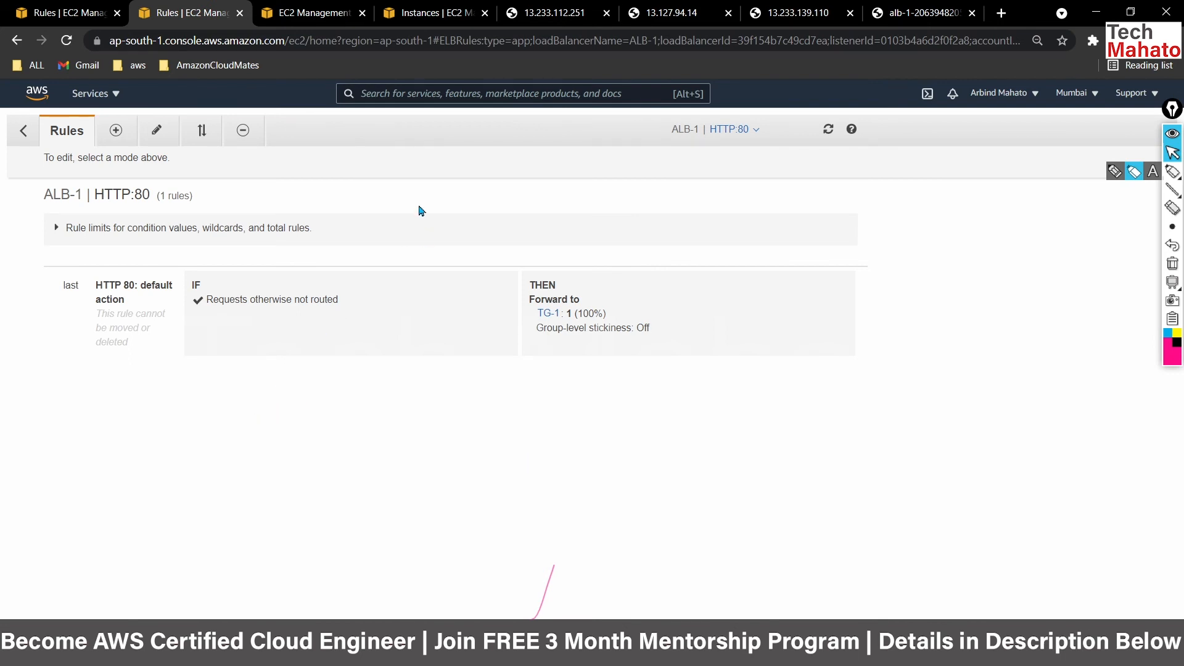
Insert a new rule above the HTTP:80 default action with a path condition of /vacancy
left_click(113, 135)
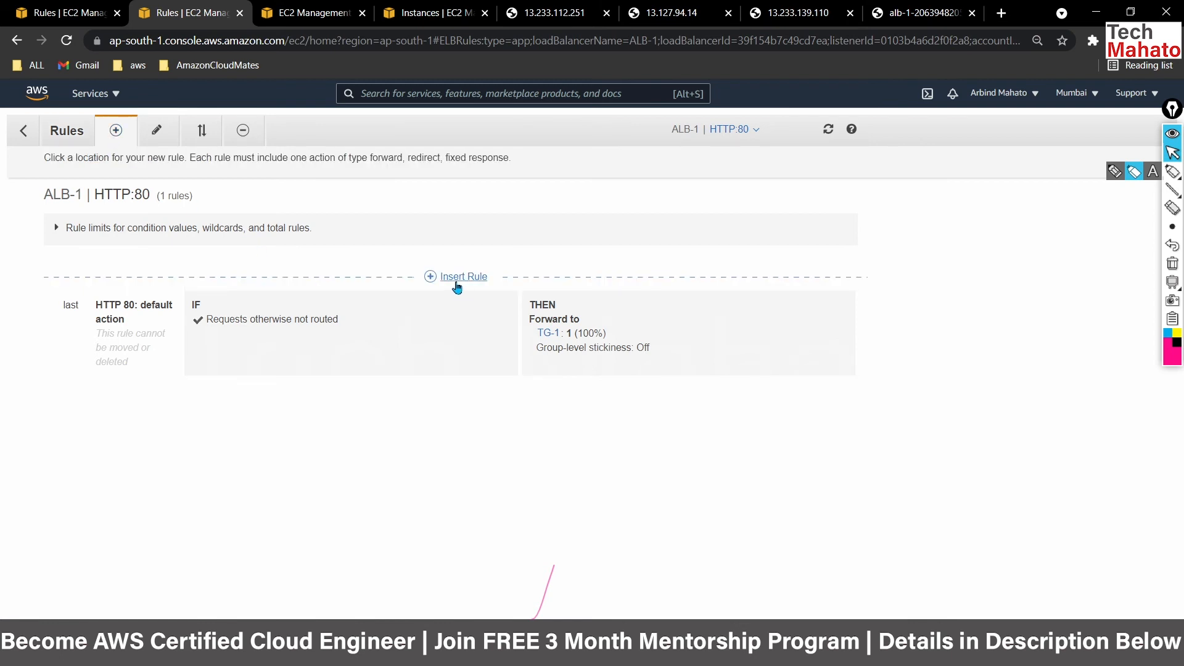
left_click(432, 279)
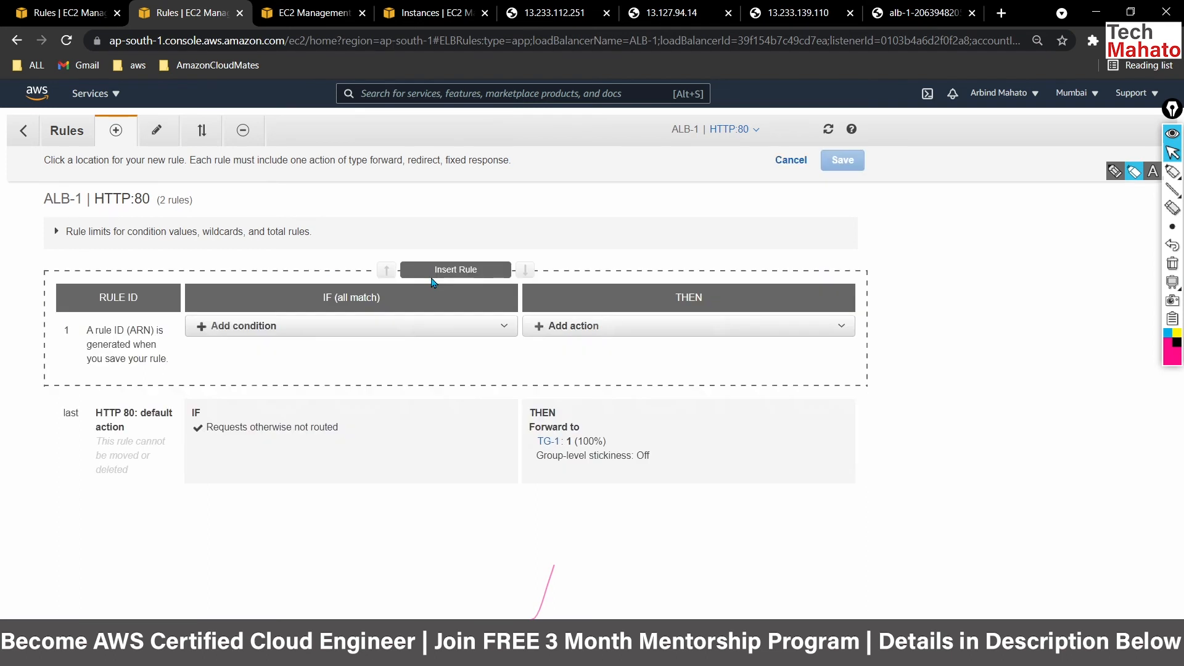
left_click(224, 326)
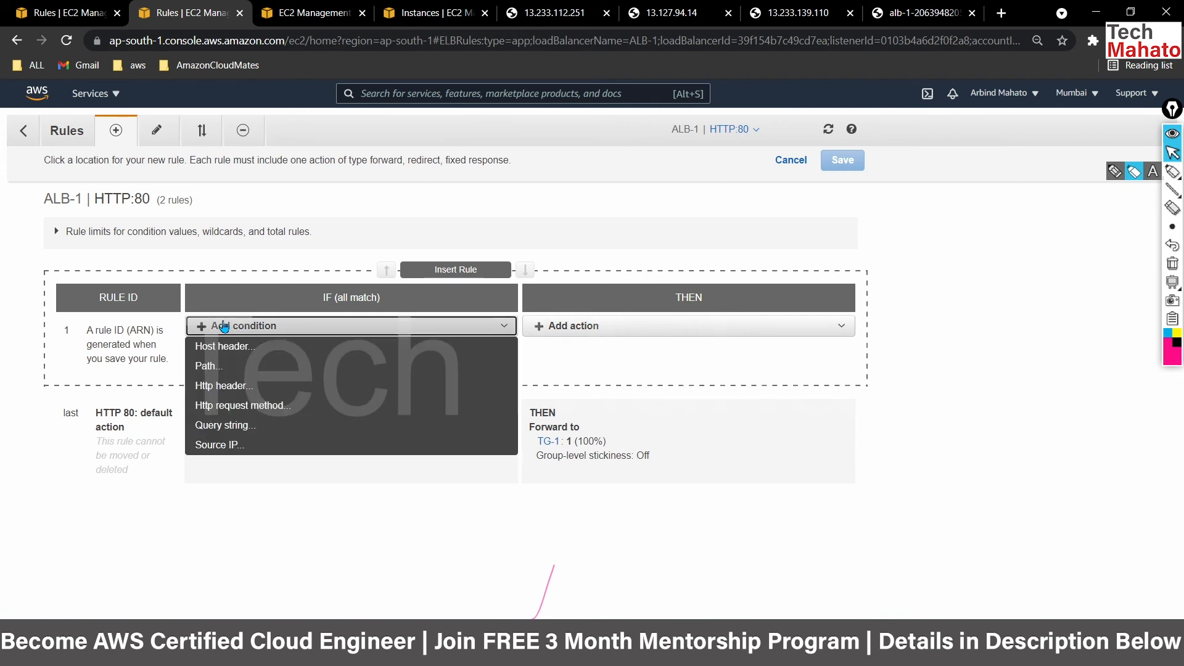
left_click(227, 367)
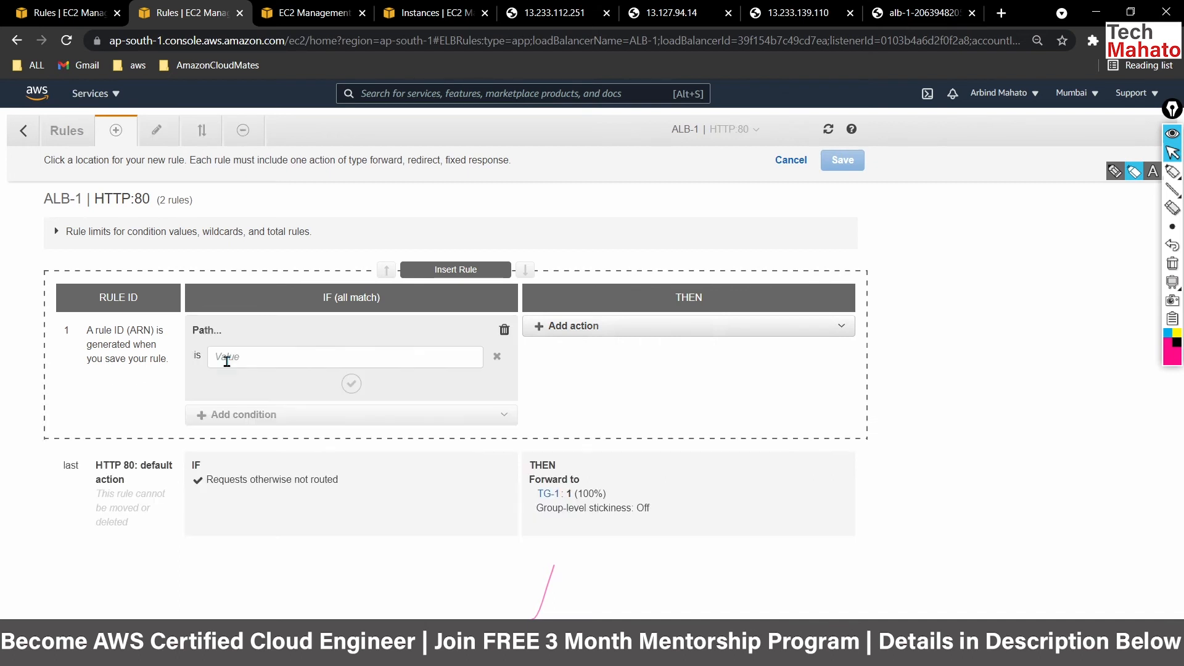
left_click(227, 361)
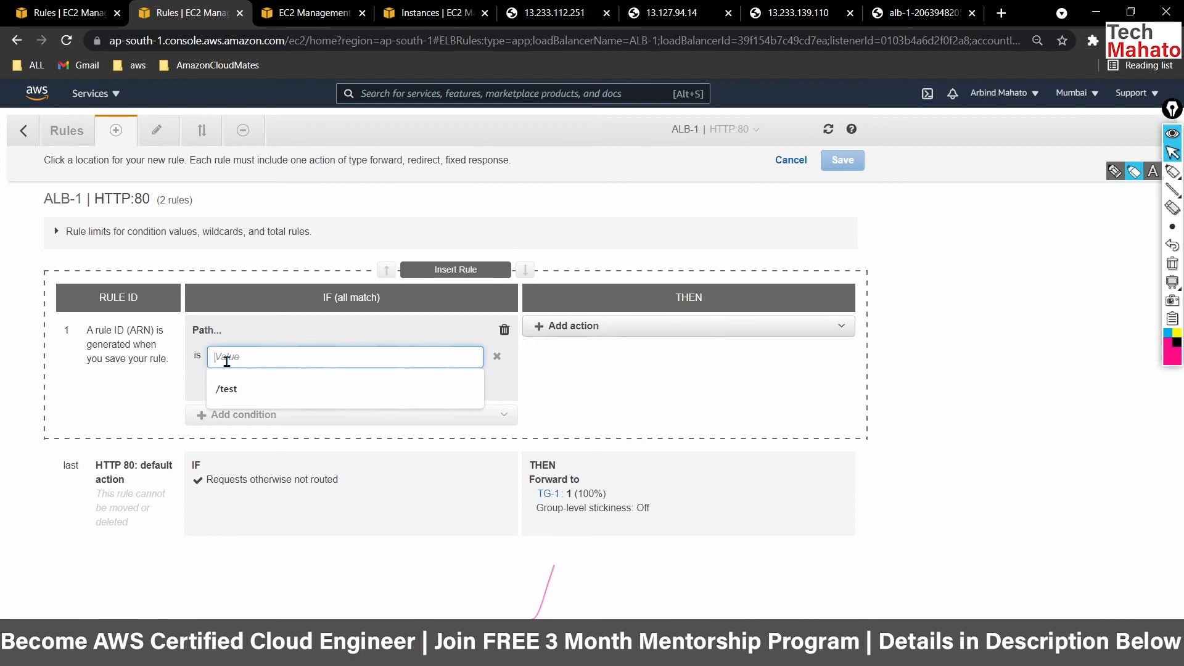
type("/veca")
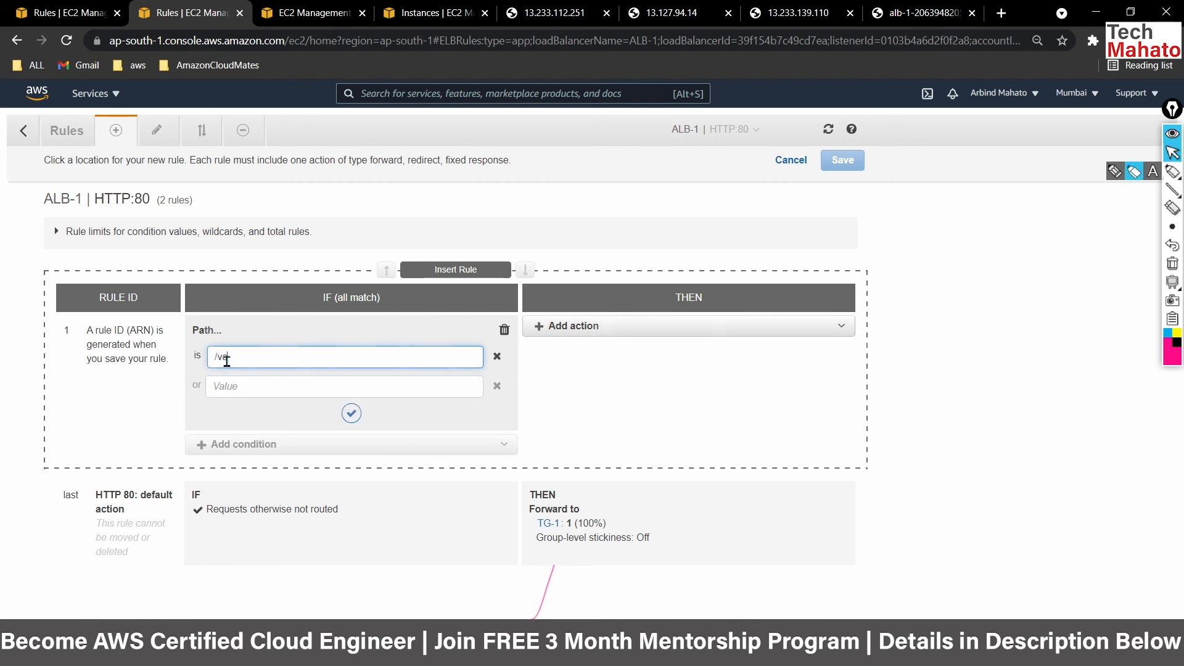
type("ncy")
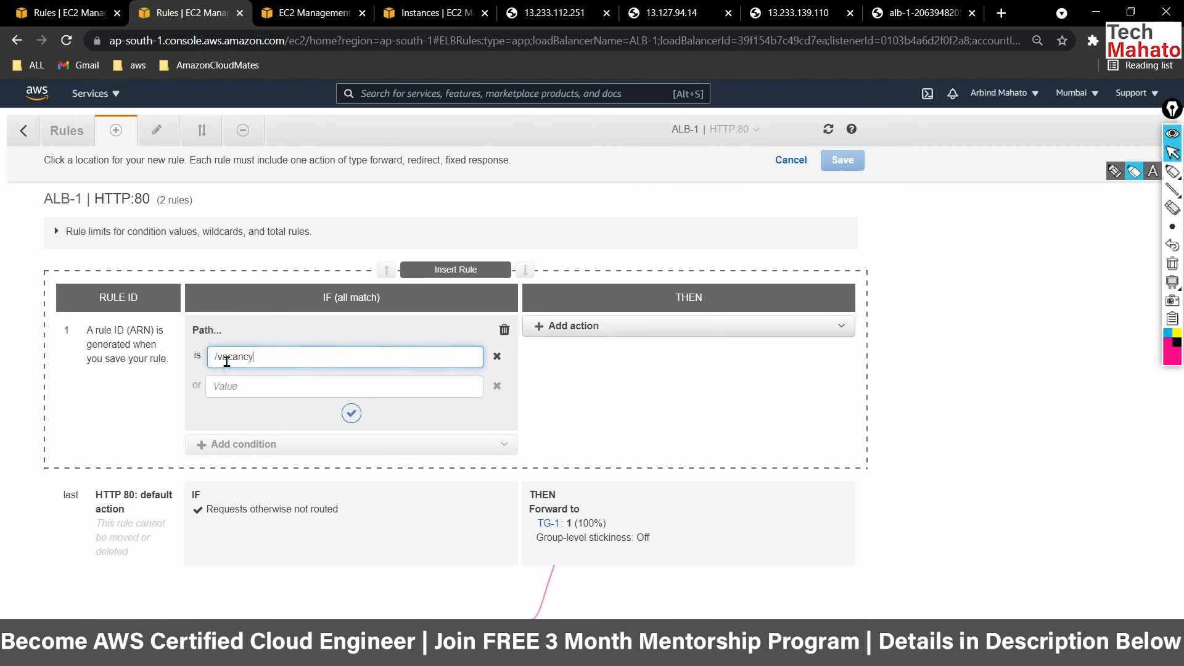